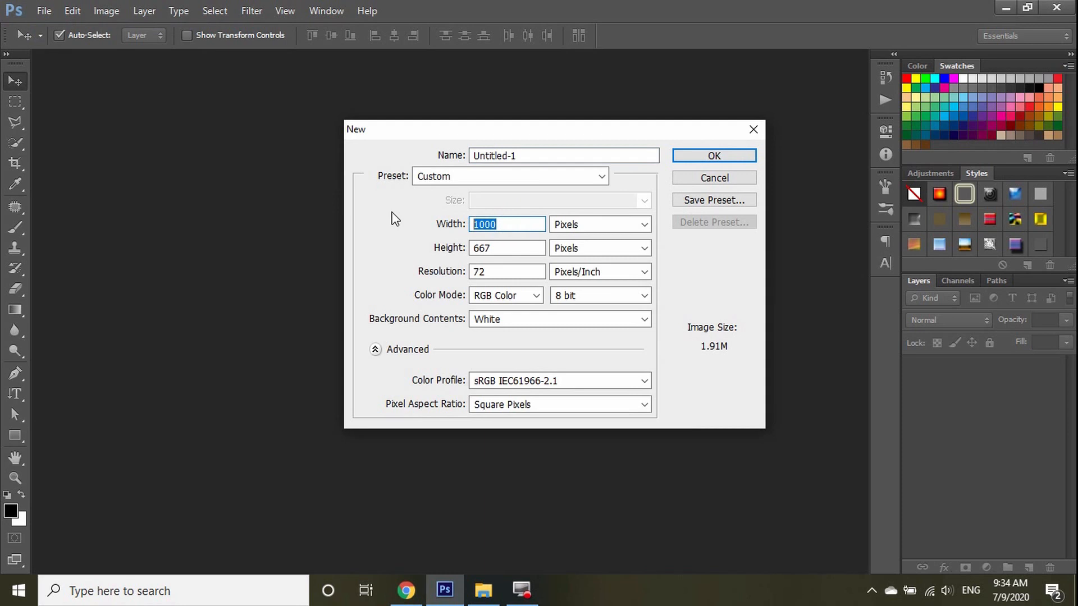
Step: Create a new blank document 1920 pixels wide and 1080 pixels high
type("920")
key("Tab")
key("Tab")
type("1080")
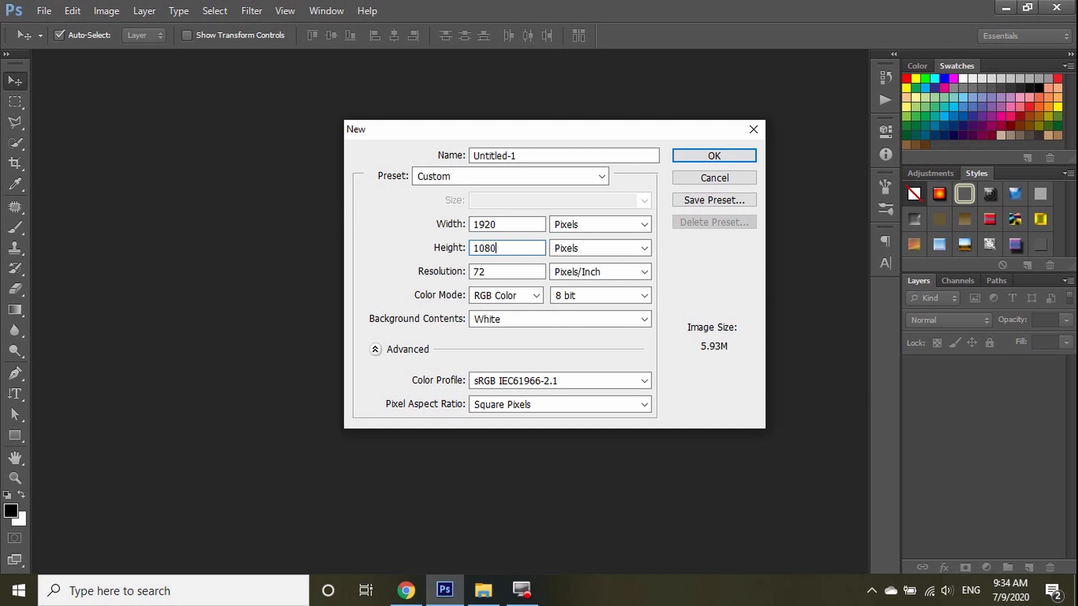
key("Return")
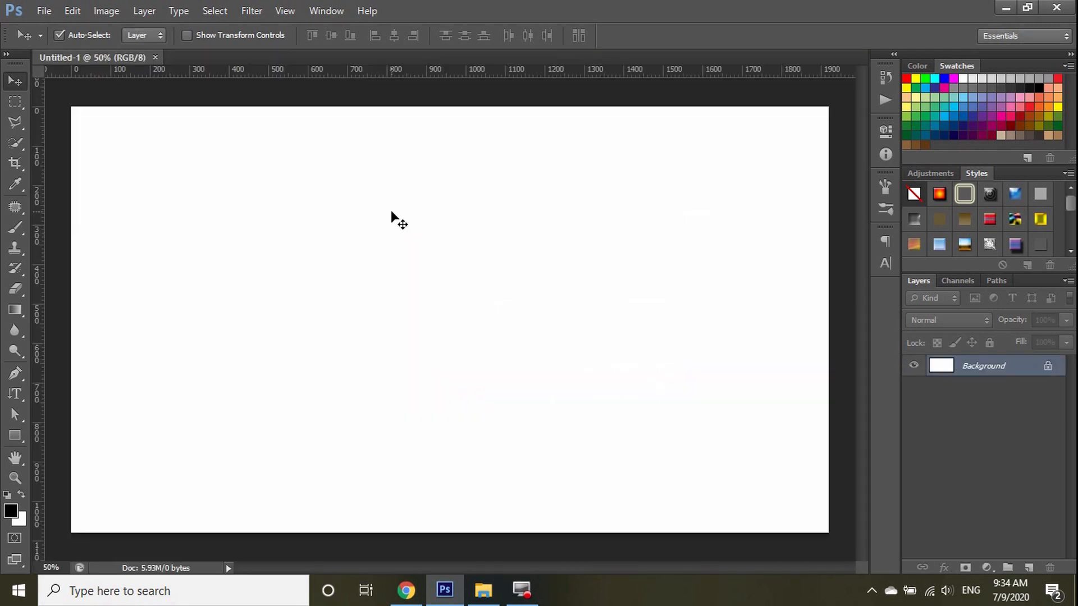
Step: Open the Potrait Photo, Wood Log and Wooden Texture images from the Slice Head folder in Photoshop
left_click(483, 591)
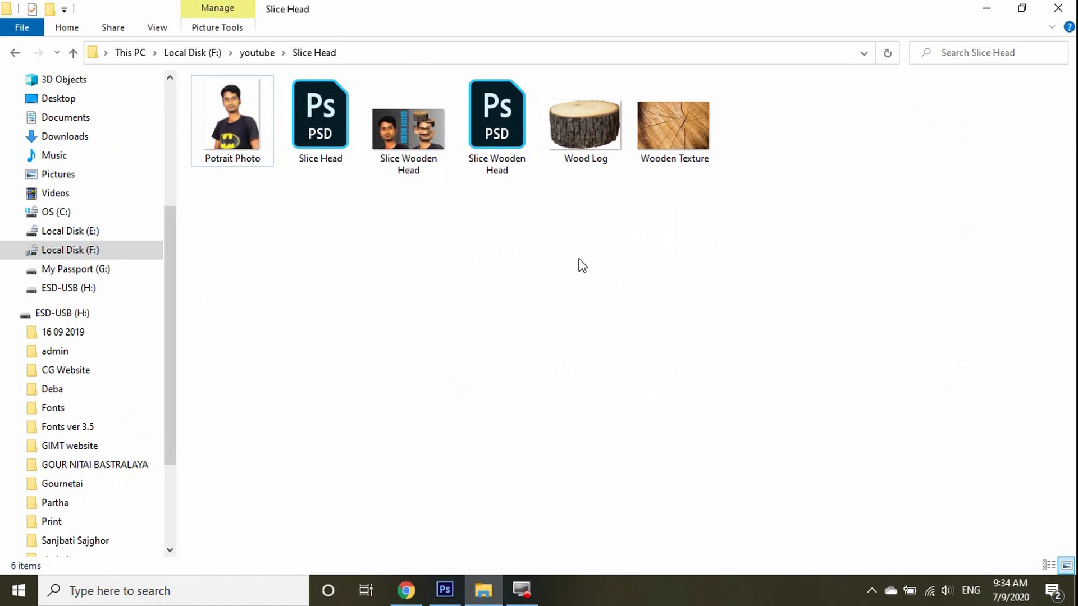
left_click(244, 127)
double_click(594, 135)
left_click(674, 126, "ctrl")
left_click_drag(232, 123, 750, 16)
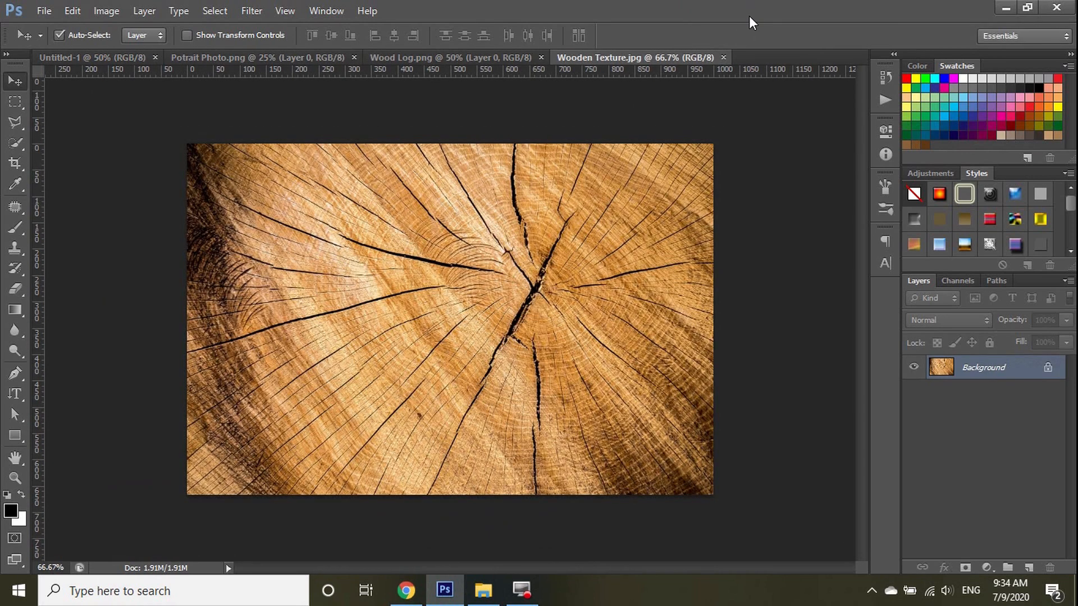
Step: Copy the cut-out man from Potrait Photo into the Untitled-1 document and place him in the right half
left_click(242, 54)
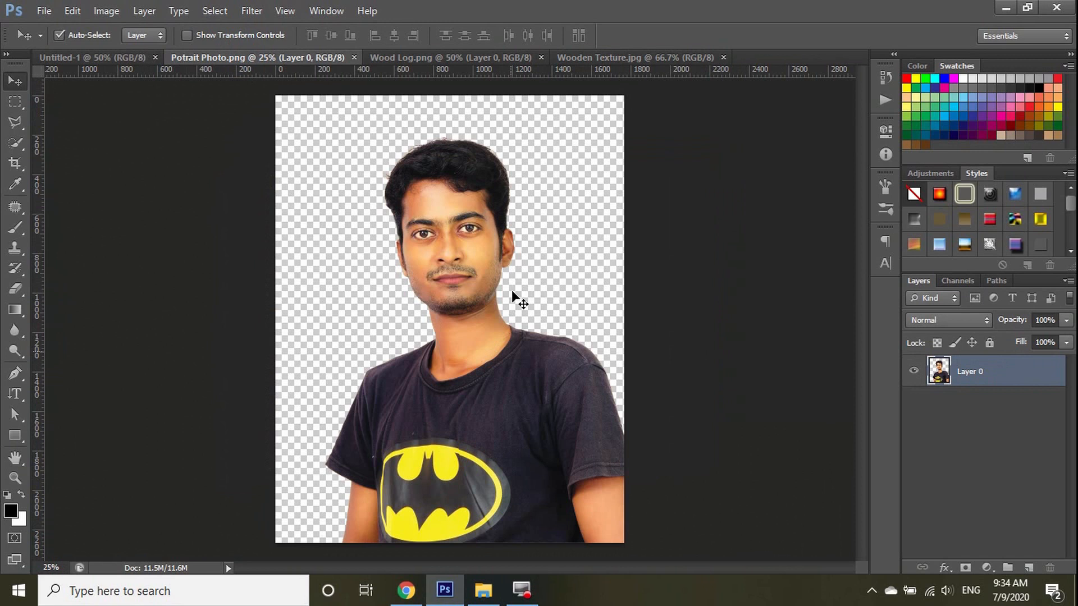
left_click_drag(469, 284, 652, 317)
left_click_drag(629, 223, 601, 328)
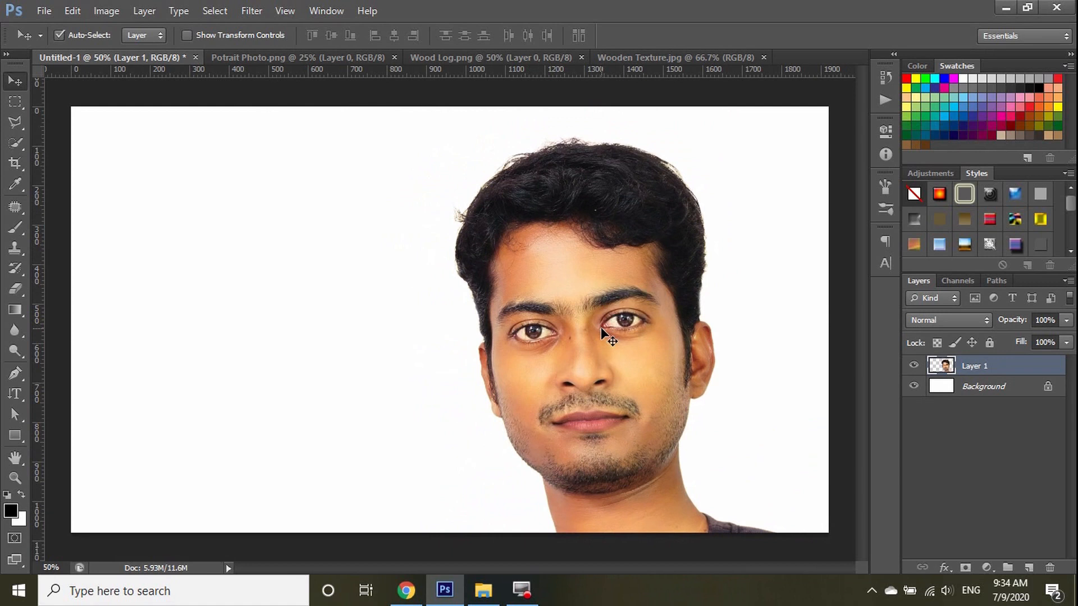
Step: Scale the portrait down slightly and position it so the whole head and neck sit in the canvas's right half
key("ctrl+t")
left_click_drag(326, 134, 402, 178)
left_click_drag(628, 310, 630, 262)
key("Return")
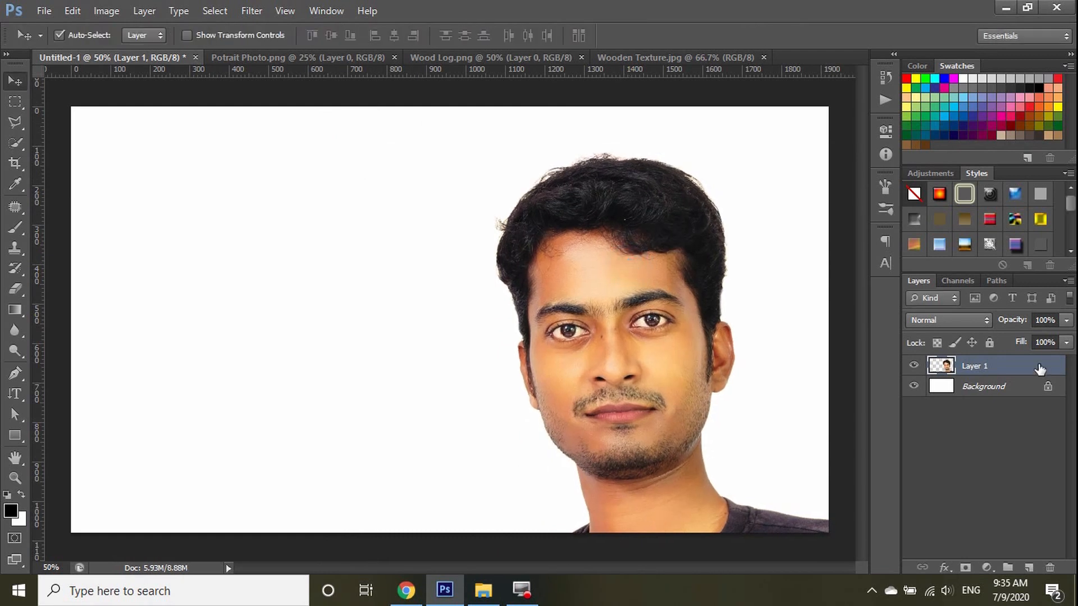
Step: Duplicate the portrait layer and shift the copy horizontally into the left half of the canvas
key("ctrl+j")
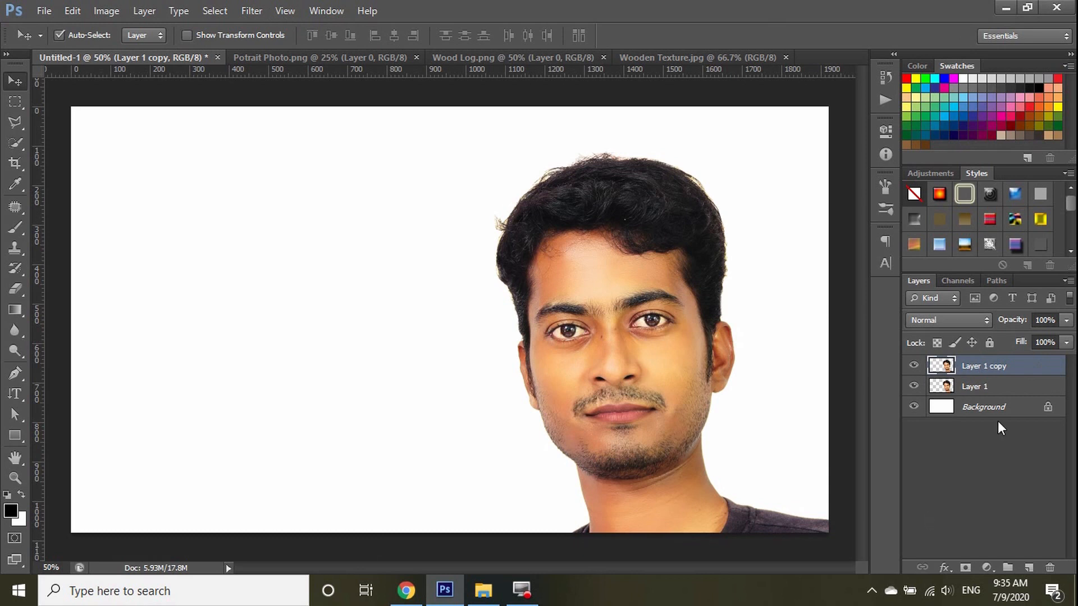
key("shift+Left")
key("shift+Left")
key("shift+Left")
key("shift+Left")
key("shift+Left")
key("shift+Left")
key("shift+Left")
key("shift+Left")
key("shift+Left")
key("shift+Left")
key("shift+Left")
key("shift+Left")
key("shift+Left")
key("shift+Left")
key("shift+Left")
key("shift+Left")
key("shift+Left")
key("shift+Left")
key("shift+Left")
key("shift+Left")
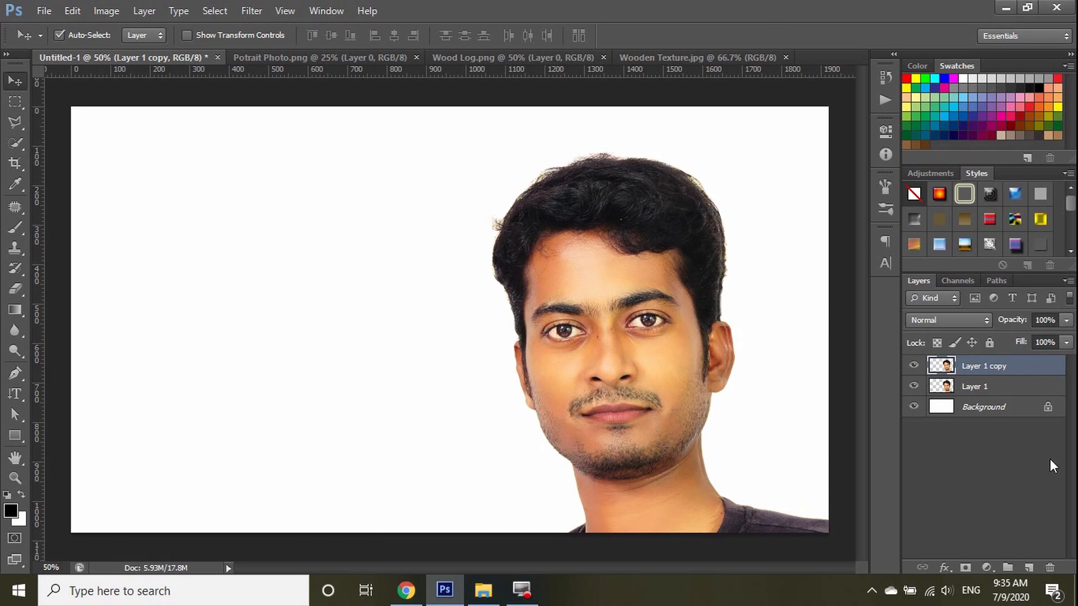
key("shift+Left")
key("shift+Left")
key("shift+Left")
key("shift+Left")
key("shift+Left")
key("shift+Left")
key("shift+Left")
key("shift+Left")
key("shift+Left")
key("shift+Left")
key("shift+Left")
key("shift+Left")
key("shift+Left")
key("shift+Left")
key("shift+Left")
key("shift+Left")
key("shift+Left")
key("shift+Left")
key("shift+Left")
key("shift+Left")
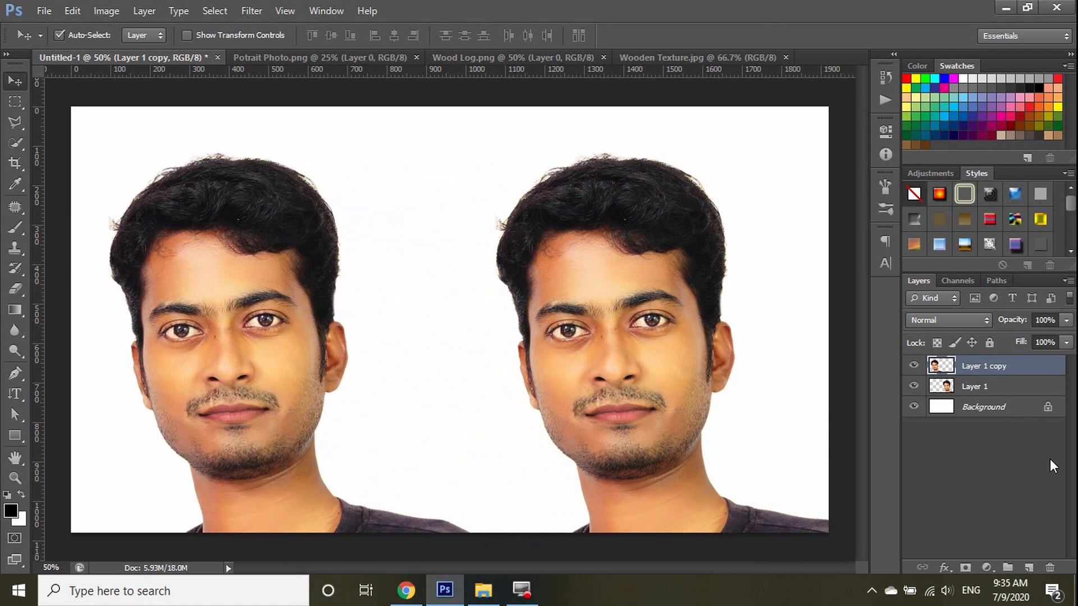
Step: Hide the left portrait copy and lay four horizontal guides across the right head at about 300, 475, 665 and 850 px
left_click(914, 366)
left_click(980, 386)
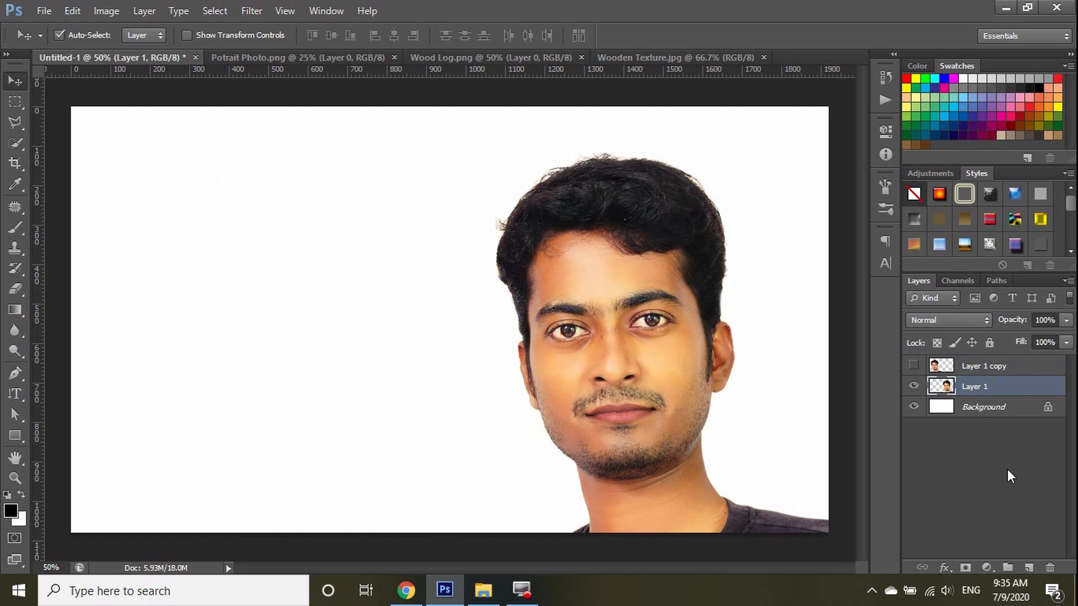
left_click_drag(508, 72, 523, 225)
left_click_drag(487, 70, 479, 292)
left_click_drag(515, 72, 500, 364)
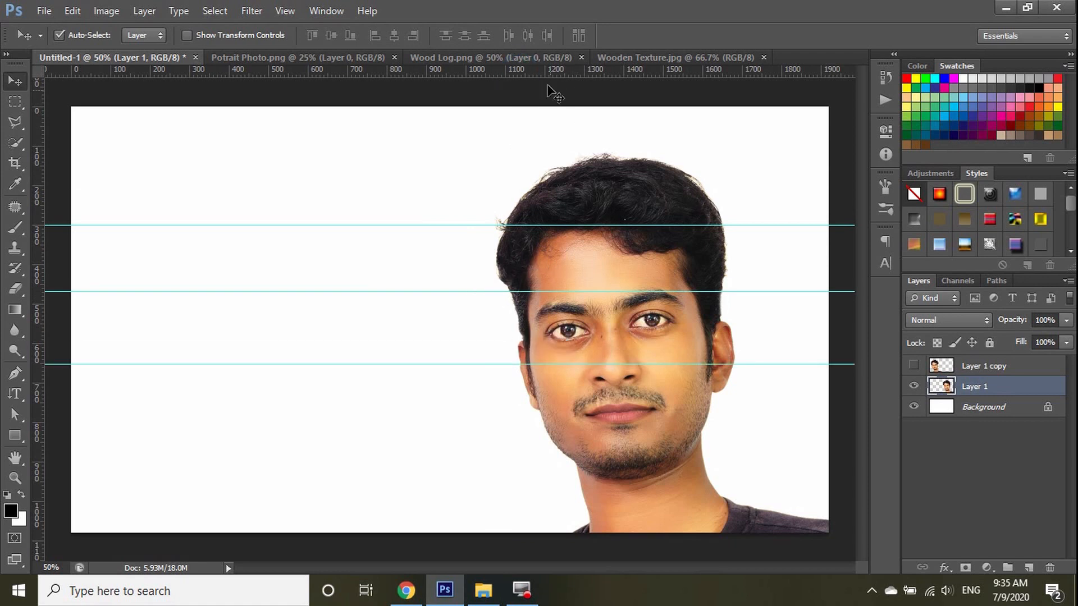
left_click_drag(546, 72, 551, 443)
left_click_drag(589, 364, 590, 368)
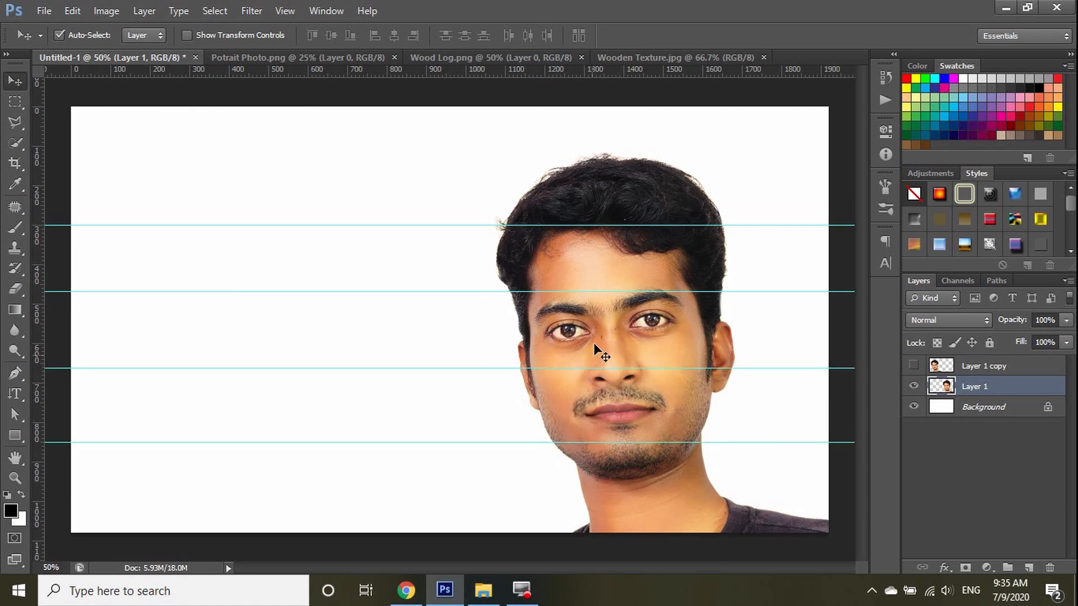
left_click_drag(604, 291, 604, 294)
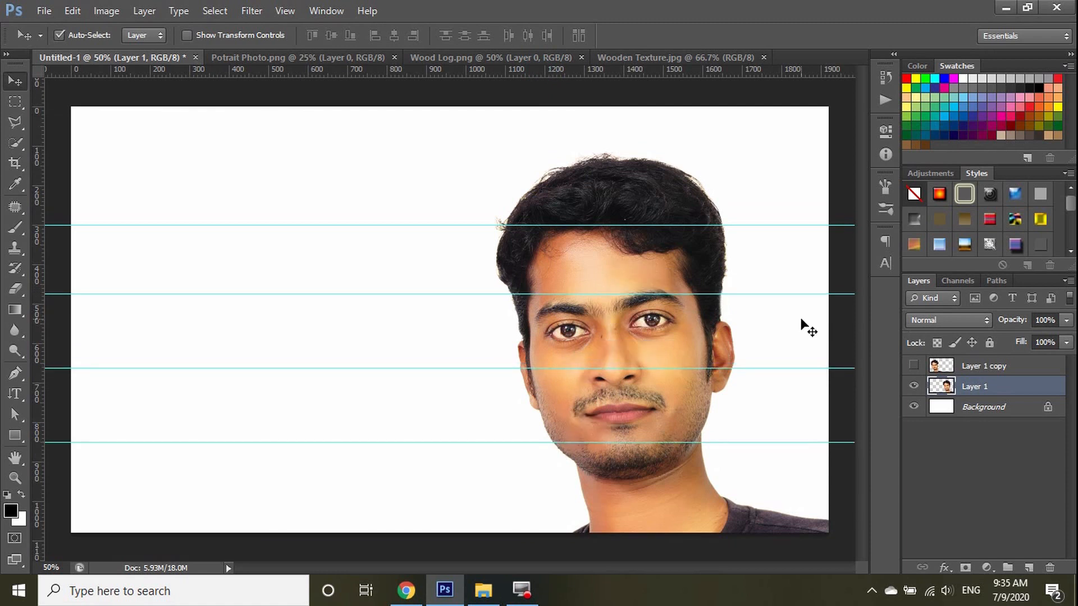
Step: Fill the Background layer with a horizontal black-to-white linear gradient, dark on the left and light on the right
key("ctrl+plus")
left_click_drag(753, 222, 482, 354)
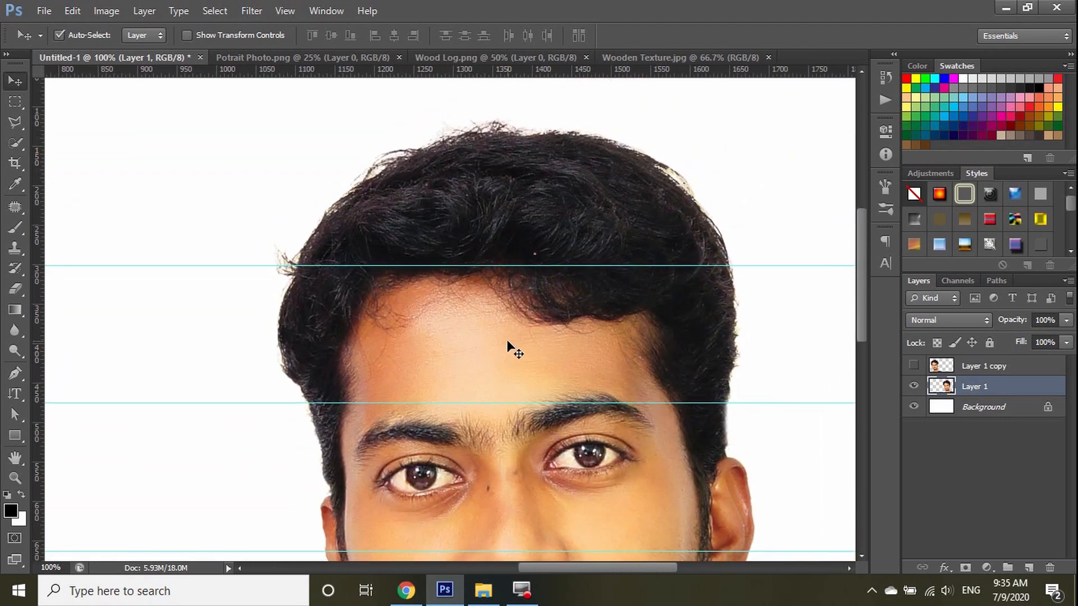
left_click(990, 413)
left_click(15, 309)
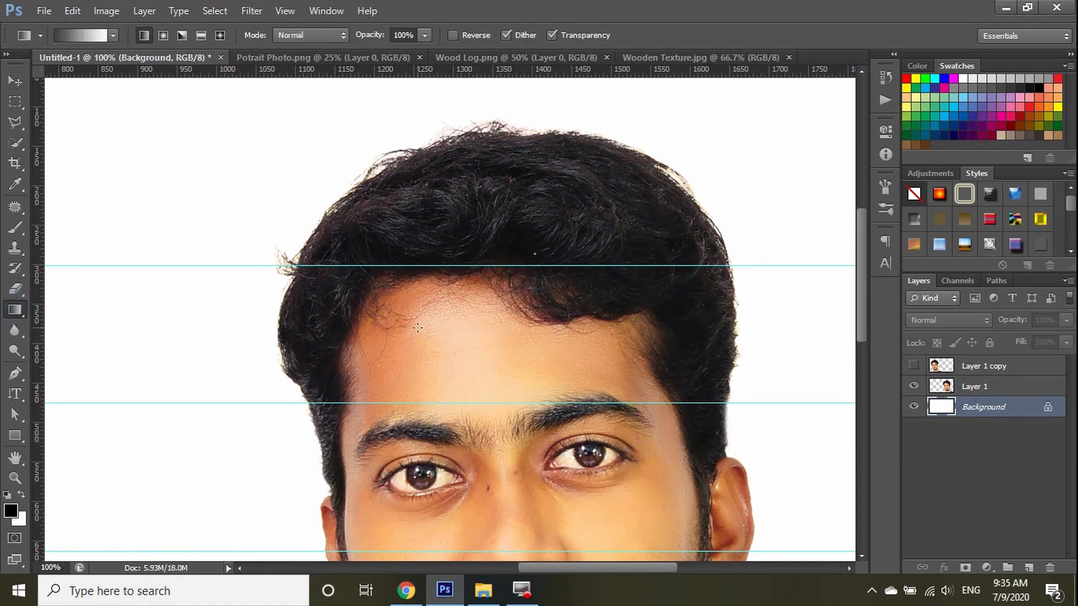
key("ctrl+minus")
key("ctrl+minus")
key("ctrl+minus")
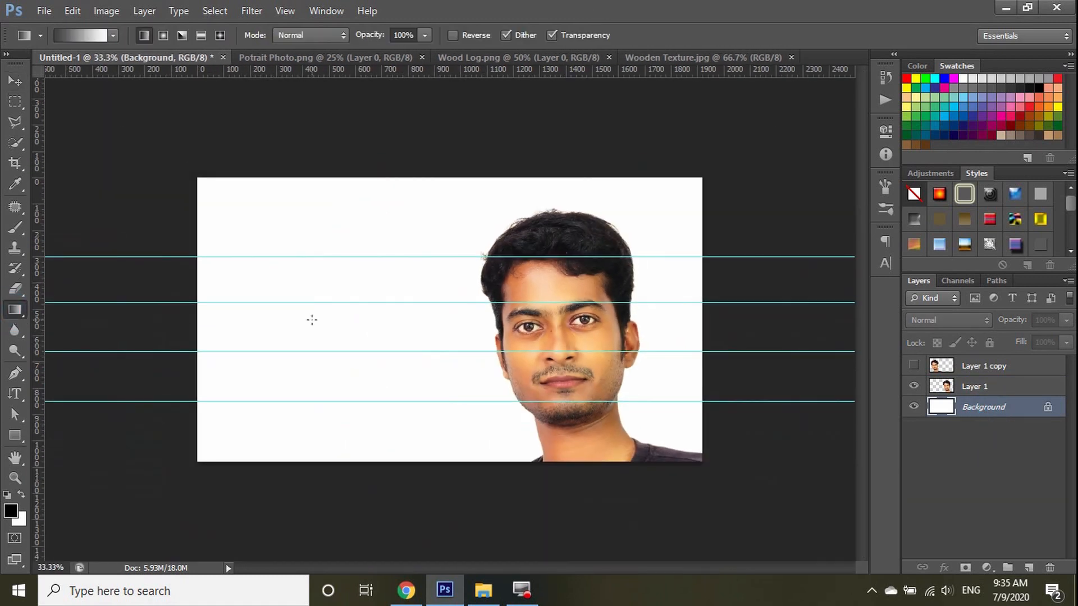
left_click_drag(287, 312, 814, 309)
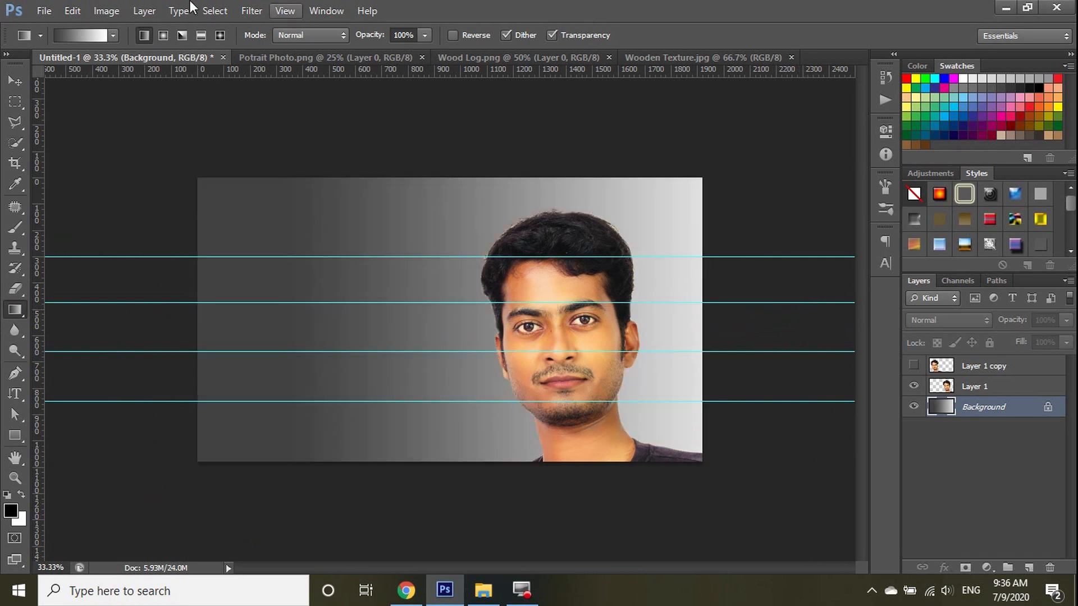
Step: Draw a flat black ellipse about 600 px wide across the hair, with its lower edge touching the topmost guide
left_click(15, 81)
left_click(988, 386)
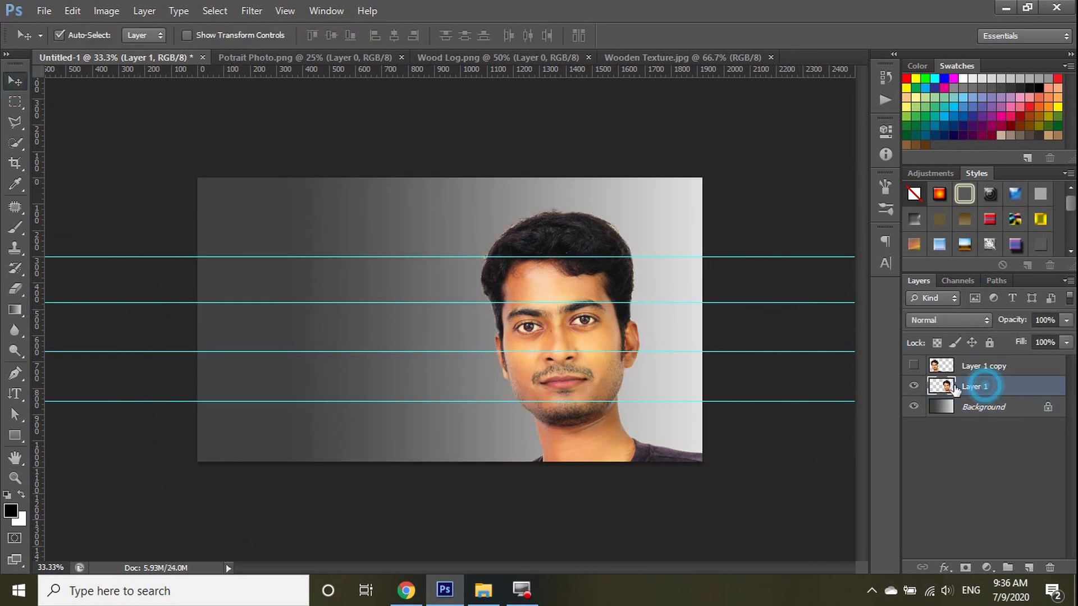
key("ctrl+plus")
key("ctrl+plus")
key("ctrl+plus")
left_click_drag(717, 272, 376, 409)
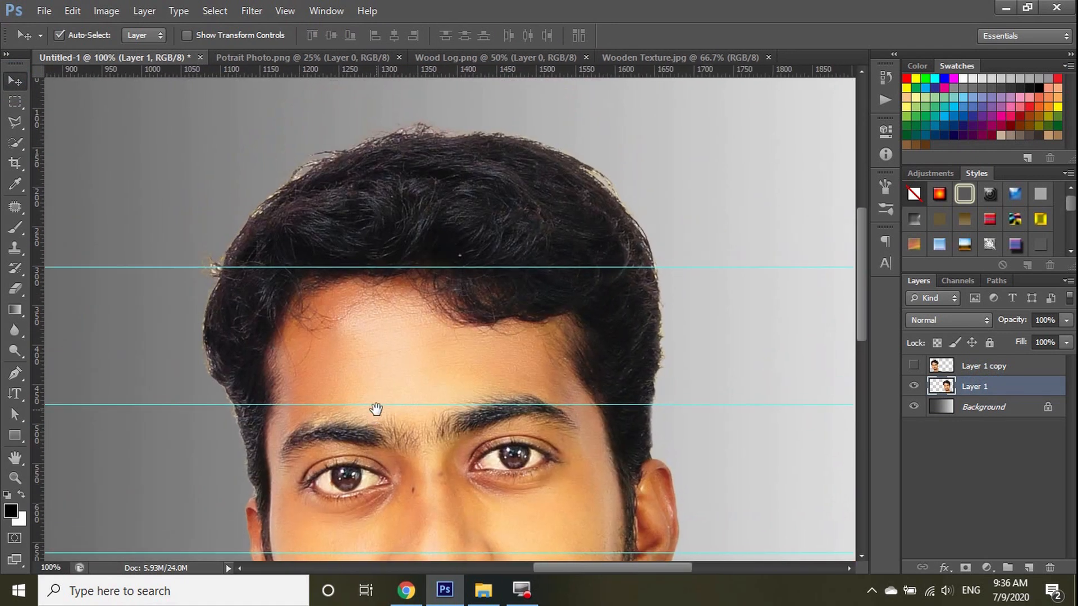
left_click(19, 444)
left_click(67, 463)
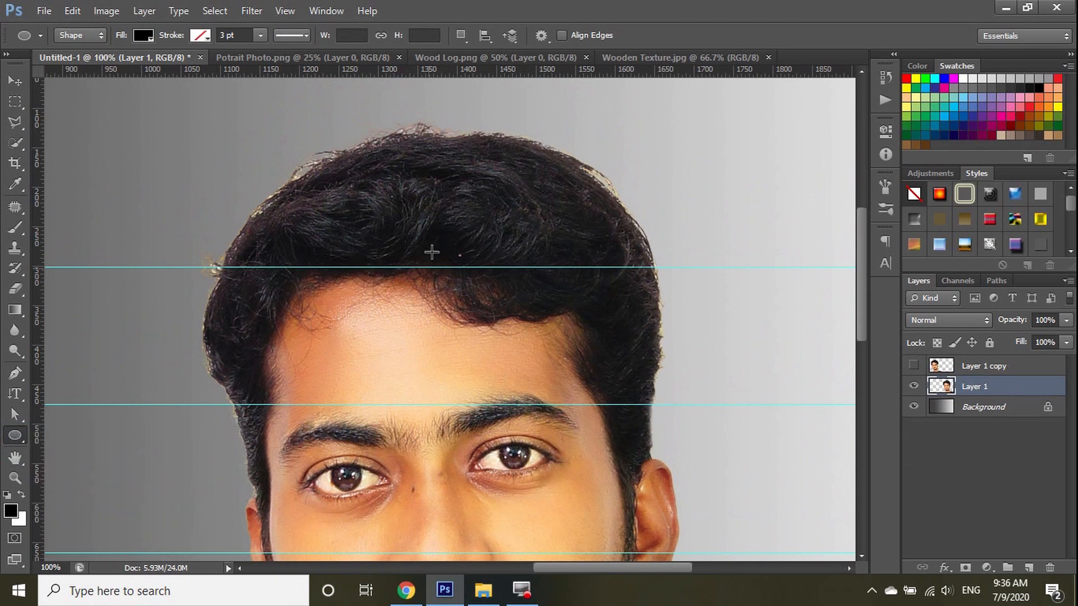
left_click_drag(186, 191, 665, 271)
key("v")
left_click(460, 225)
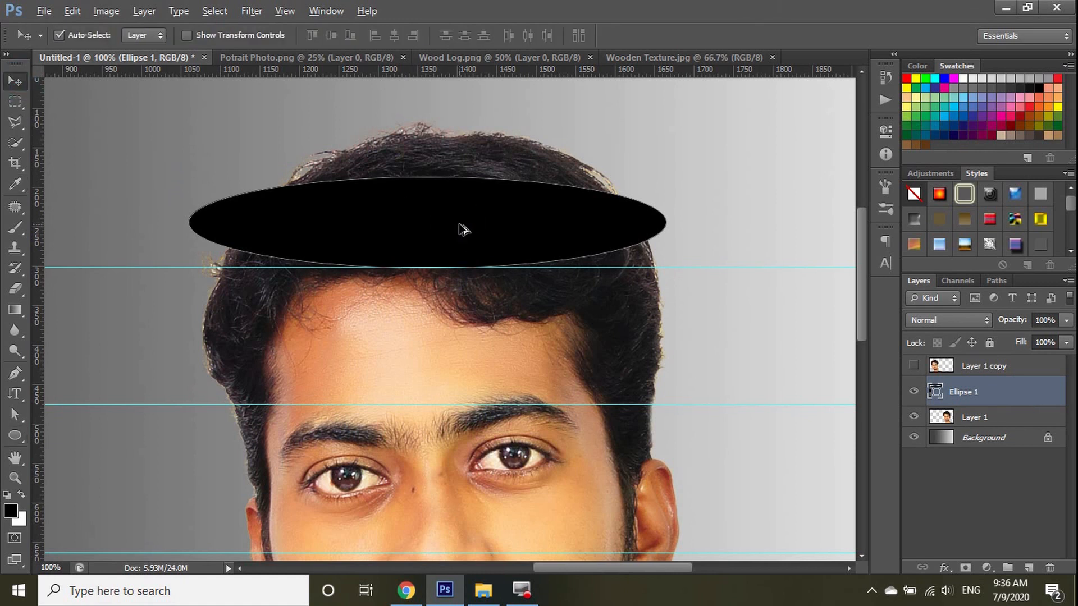
Step: Duplicate the black ellipse and move the copy straight down until its lower edge meets the second guide
key("ctrl+j")
key("shift+Down")
key("shift+Down")
key("shift+Down")
key("shift+Down")
key("shift+Down")
key("shift+Down")
key("shift+Down")
key("shift+Down")
key("shift+Down")
key("shift+Down")
key("shift+Down")
key("shift+Down")
key("shift+Down")
key("shift+Down")
key("shift+Down")
key("shift+Down")
key("shift+Down")
key("shift+Down")
key("shift+Down")
key("shift+Down")
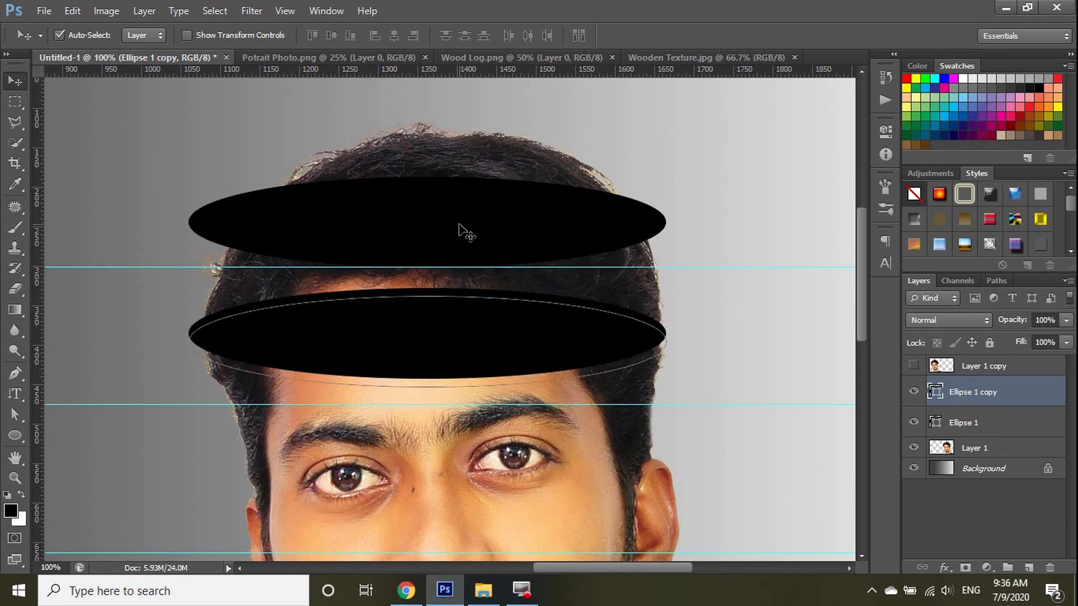
key("shift+Down")
key("shift+Down")
key("shift+Down")
key("shift+Down")
Step: Make another copy of the ellipse and lower it over the eyes until it rests on the third guide
key("ctrl+j")
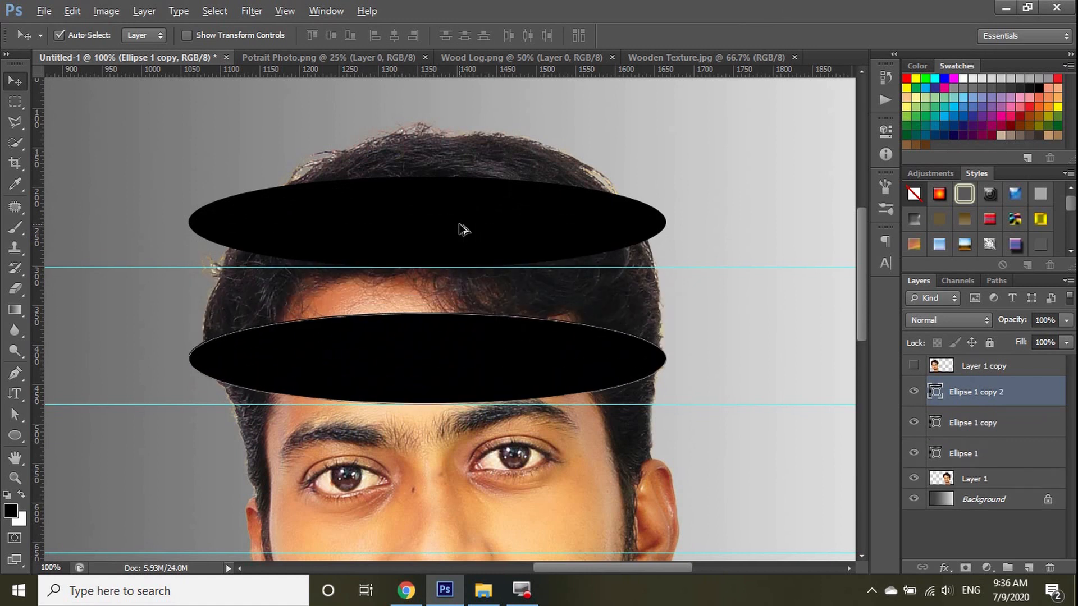
key("shift+Down")
key("shift+Down")
key("shift+Down")
key("shift+Down")
key("shift+Down")
key("shift+Down")
key("shift+Down")
key("shift+Down")
key("shift+Down")
key("shift+Down")
key("shift+Down")
key("shift+Down")
key("shift+Down")
key("shift+Down")
key("shift+Down")
key("shift+Down")
key("shift+Down")
key("shift+Down")
key("shift+Down")
key("shift+Down")
key("shift+Down")
key("shift+Down")
key("shift+Down")
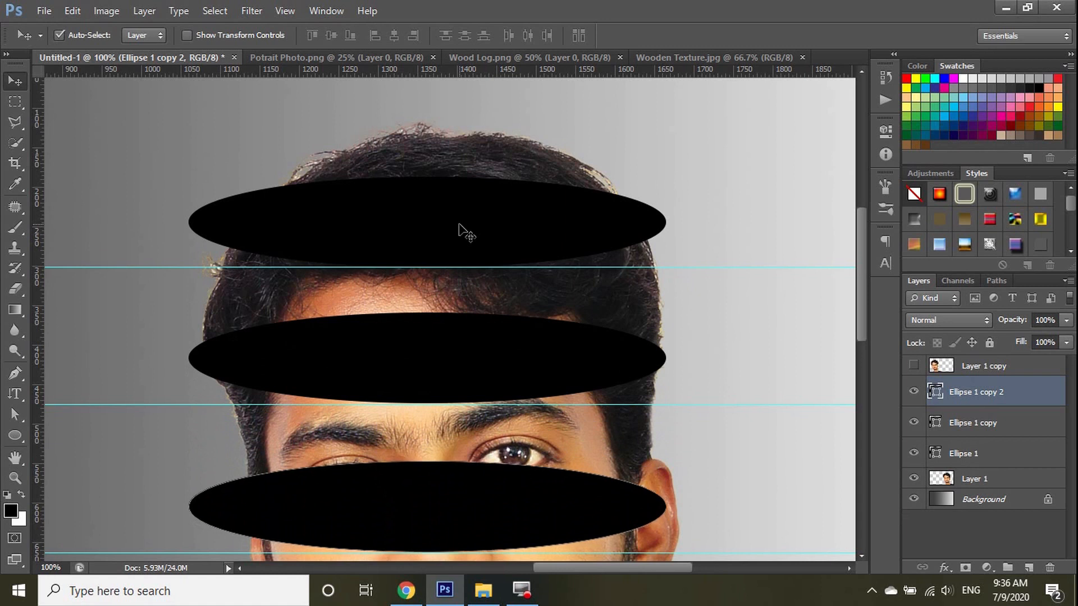
Step: Add a fourth ellipse by duplicating the one over the eyes and lowering it over the mouth to the bottom guide
scroll(441, 265, "down", 5)
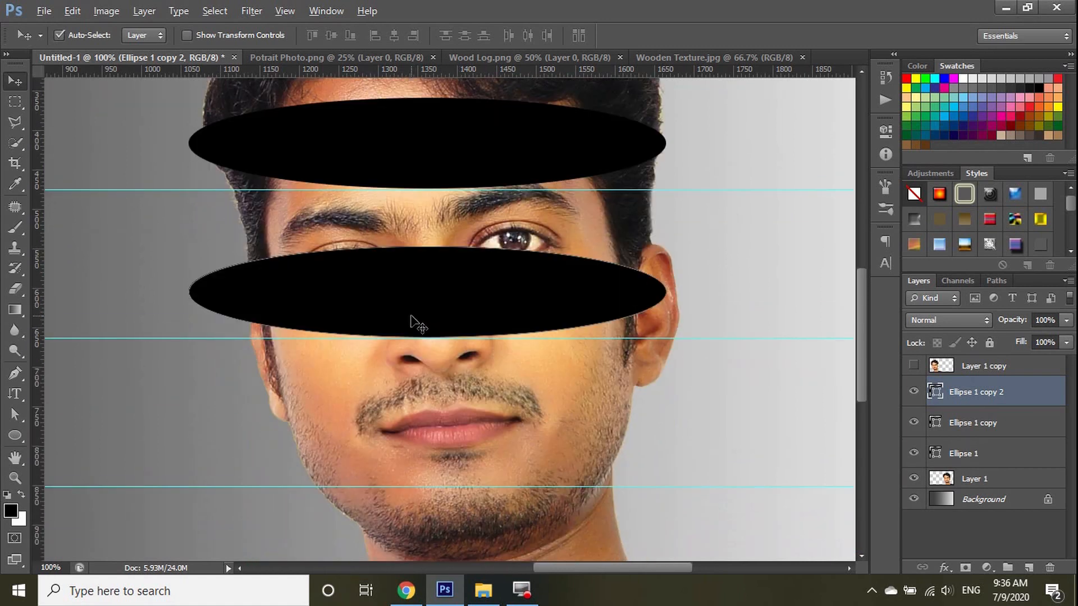
key("ctrl+j")
key("shift+Down")
key("shift+Down")
key("shift+Down")
key("shift+Down")
key("shift+Down")
key("shift+Down")
key("shift+Down")
key("shift+Down")
key("shift+Down")
key("shift+Down")
key("shift+Down")
key("shift+Down")
key("shift+Down")
key("shift+Down")
key("shift+Down")
key("shift+Down")
key("shift+Down")
key("shift+Down")
key("shift+Down")
key("shift+Down")
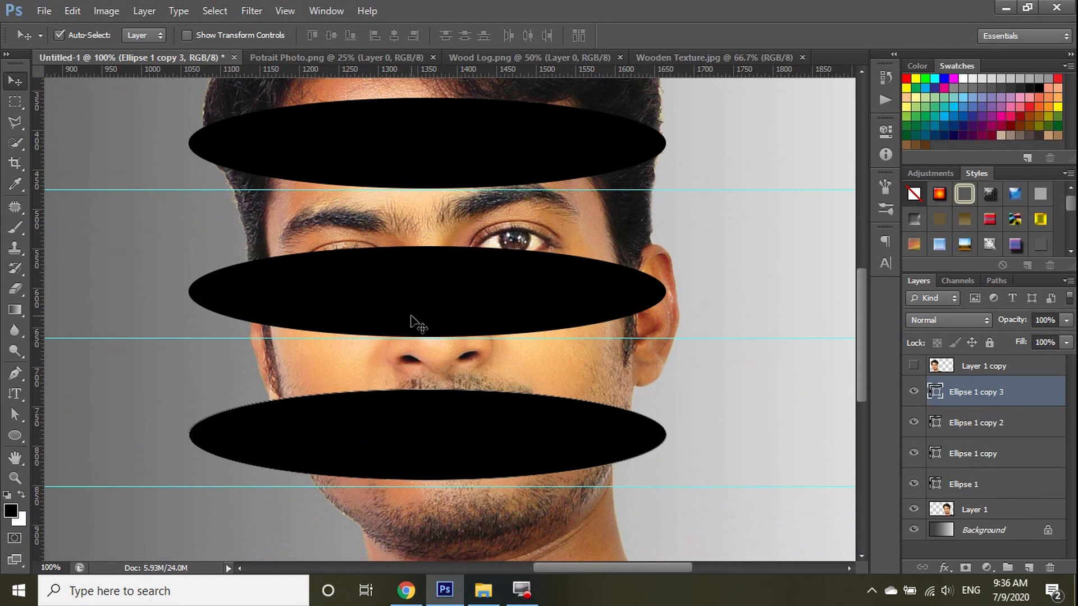
key("shift+Down")
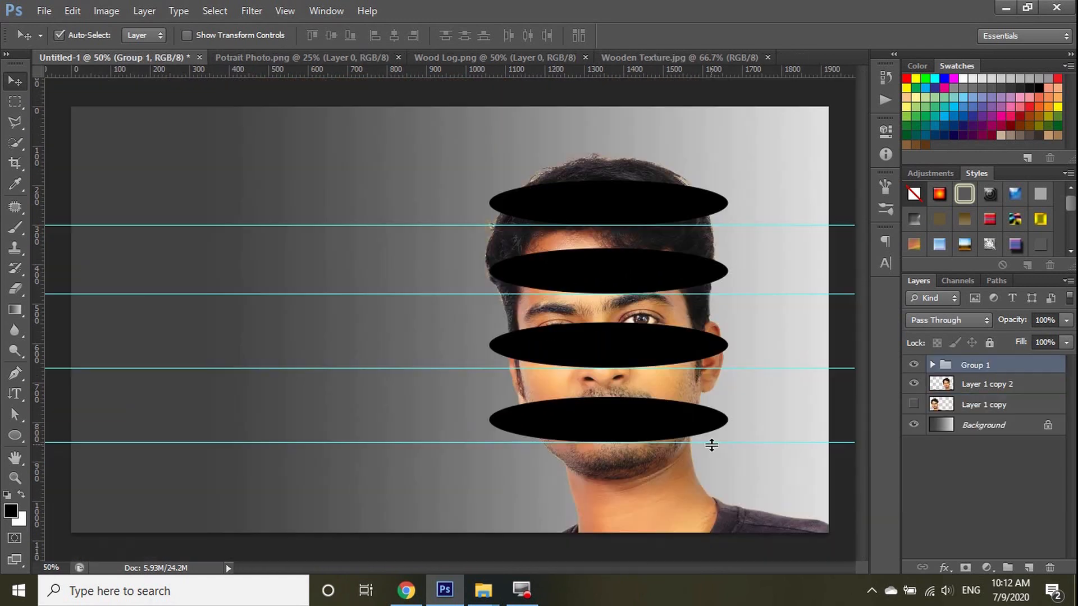
Step: Narrow the topmost ellipse from both sides to about 490 px so its ends meet the edges of the hair
key("ctrl+plus")
key("ctrl+plus")
key("ctrl+plus")
left_click_drag(722, 272, 556, 407)
left_click_drag(642, 243, 360, 455)
left_click_drag(571, 305, 451, 338)
key("ctrl+minus")
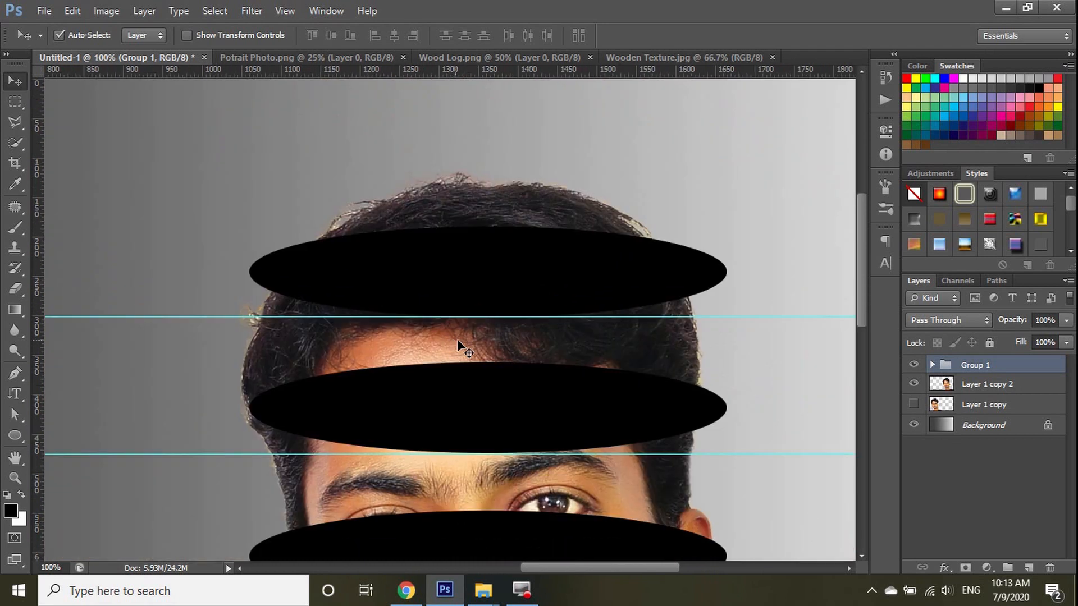
scroll(585, 309, "up", 3)
left_click(486, 277)
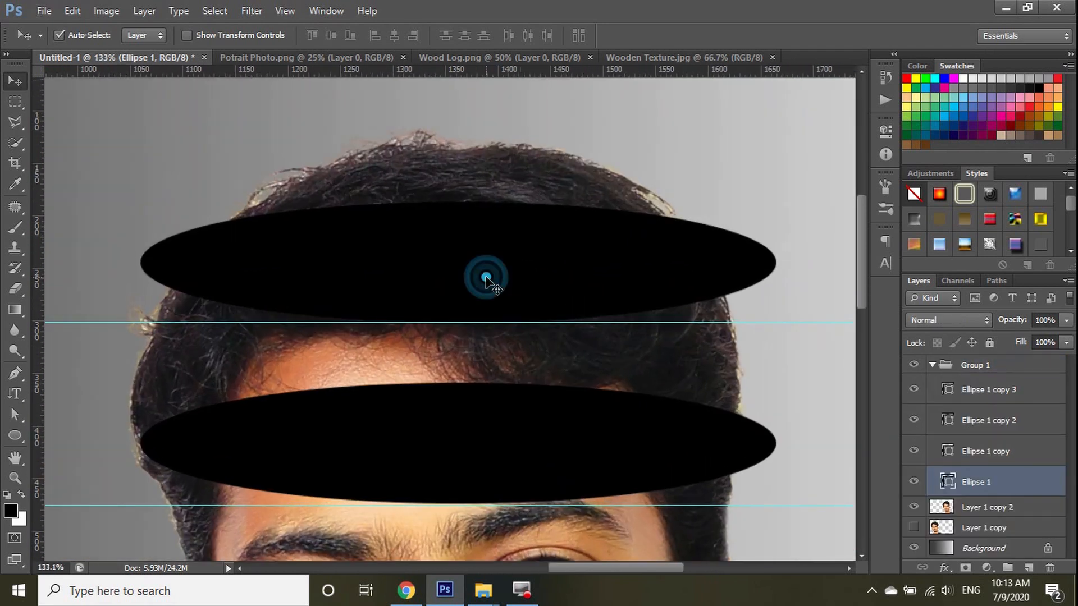
key("ctrl+t")
left_click_drag(141, 263, 190, 262)
left_click_drag(776, 263, 705, 263)
key("Return")
Step: Shift the second ellipse slightly left to the hair's edge and narrow its right side to match the head's width
scroll(590, 272, "down", 5)
left_click(481, 332)
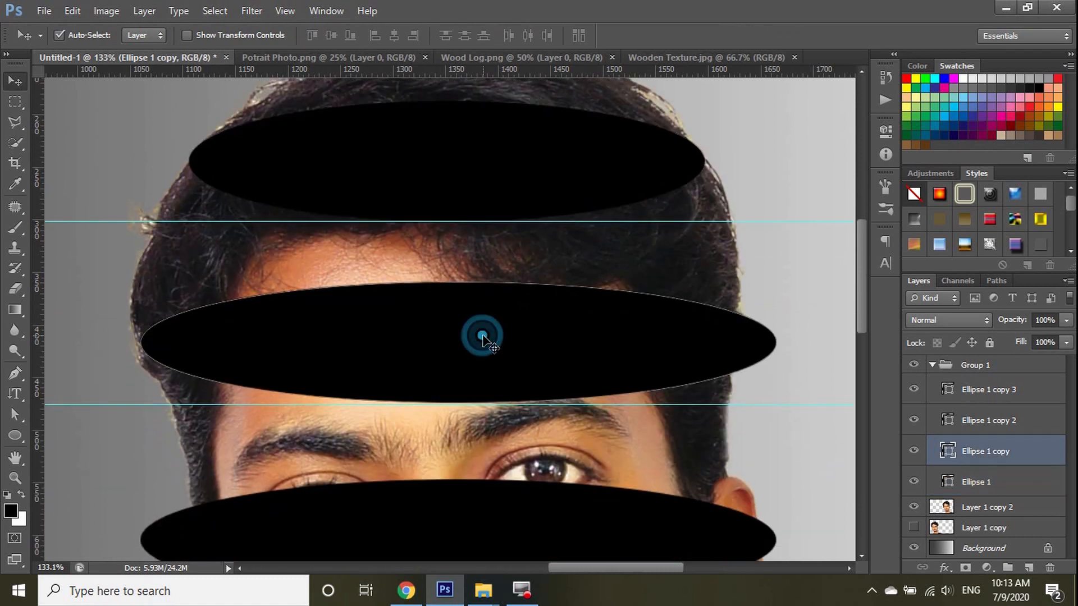
key("shift+Left")
key("Right")
key("Right")
key("Right")
key("Right")
key("Right")
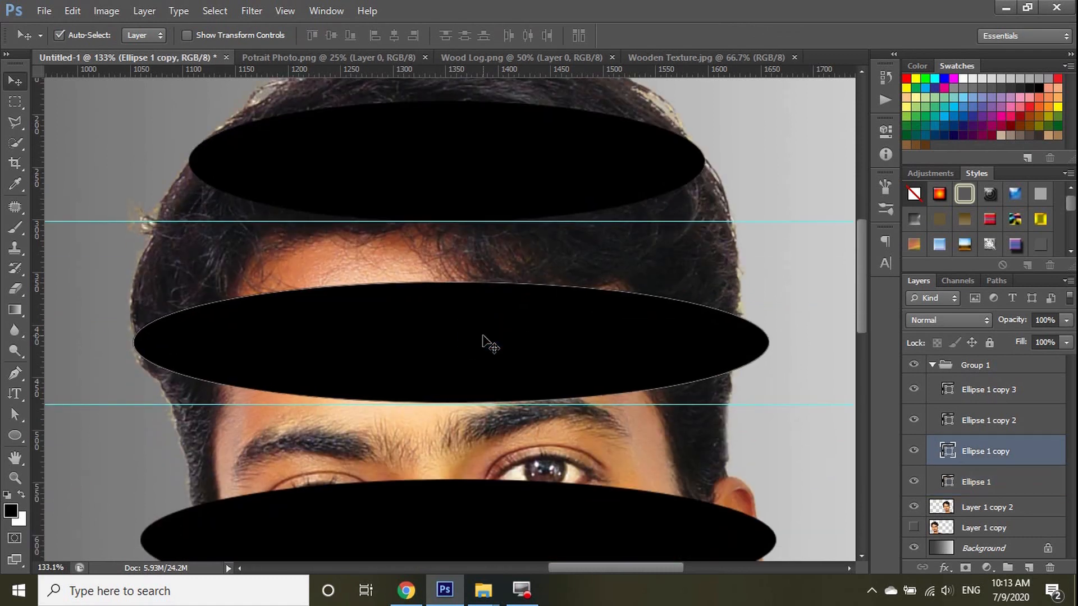
key("Left")
key("ctrl+t")
left_click_drag(759, 343, 738, 343)
key("Return")
Step: Narrow the ellipse over the eyes to about 90% width so it spans the face from ear to ear
scroll(686, 344, "down", 2)
left_click(534, 440)
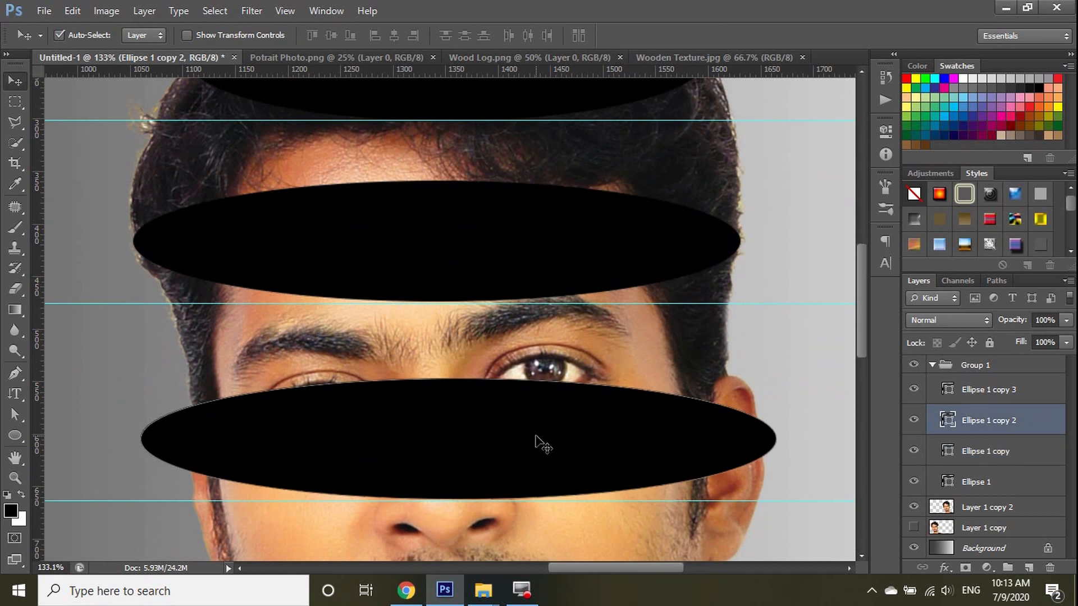
key("ctrl+t")
scroll(724, 323, "down", 2)
left_click_drag(775, 351, 762, 355)
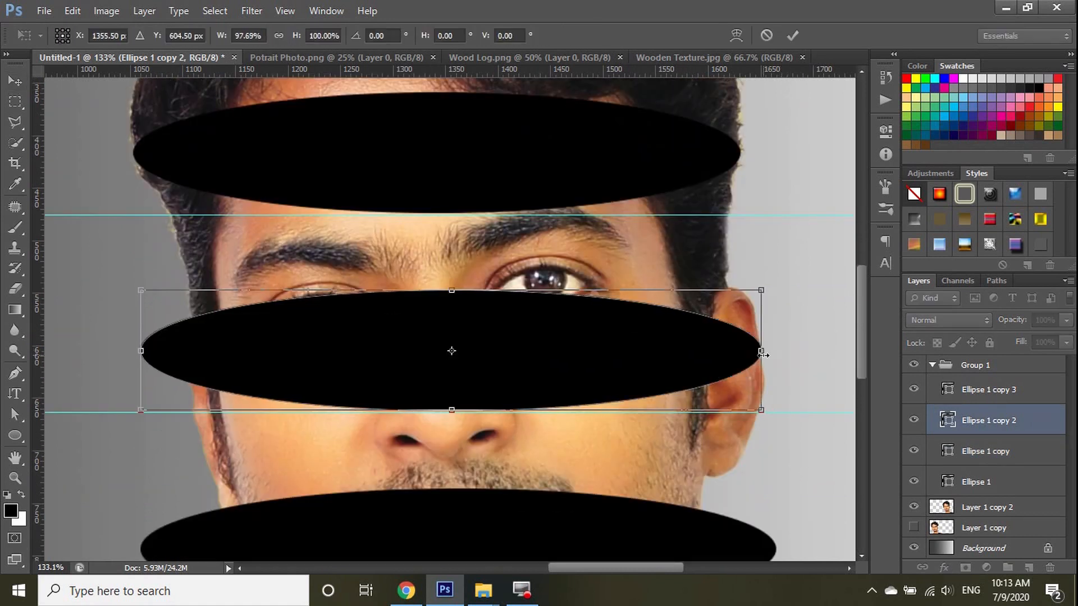
left_click_drag(141, 351, 189, 353)
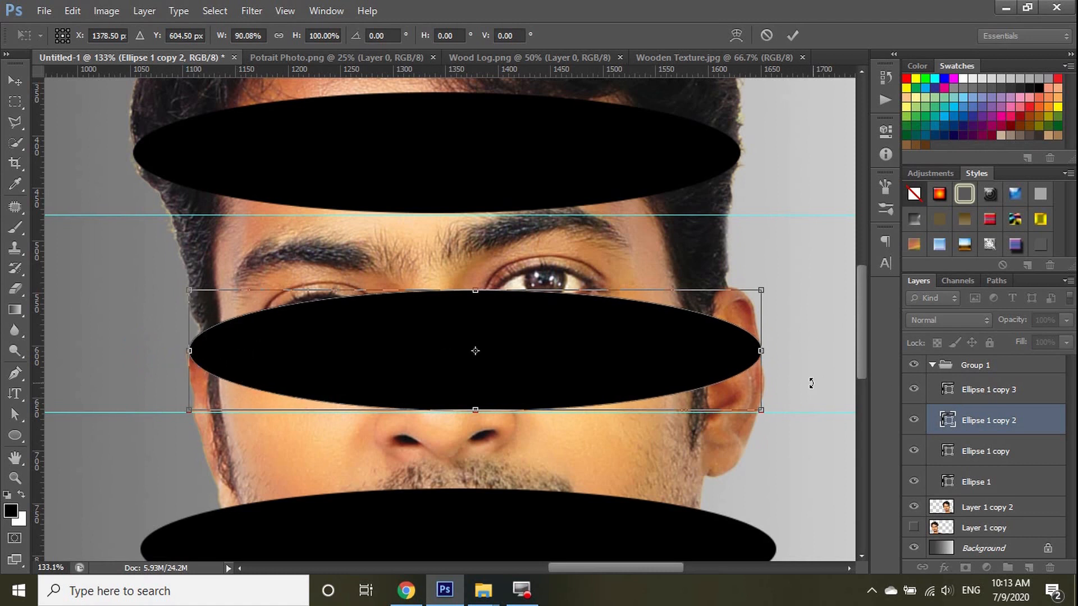
double_click(638, 356)
Step: Narrow the ellipse over the mouth from both sides until its ends meet the edges of the jaw
scroll(814, 373, "down", 4)
left_click(516, 347)
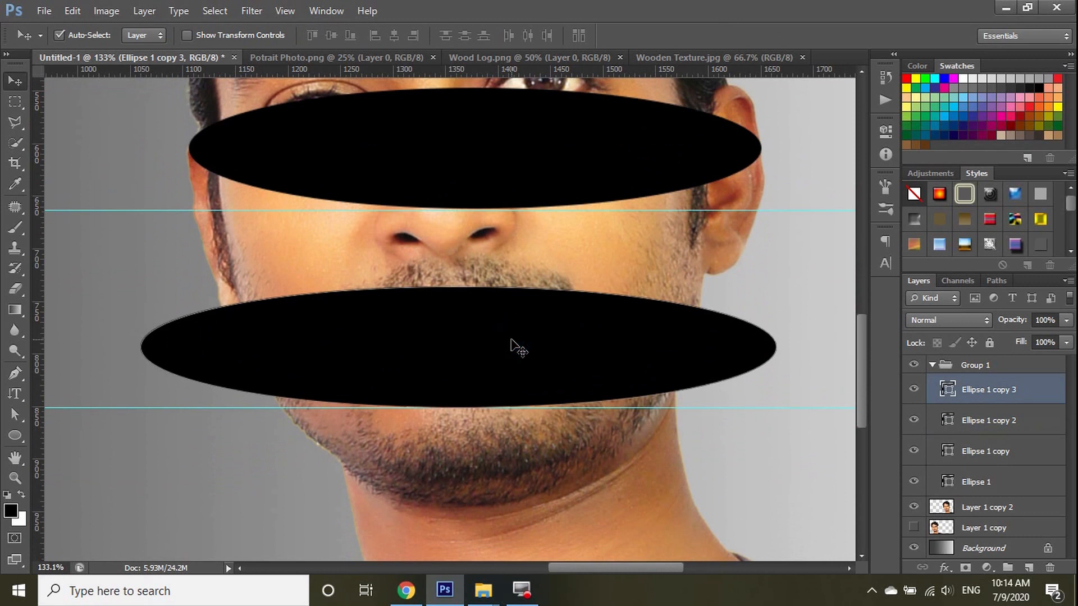
key("ctrl+t")
left_click_drag(775, 348, 692, 351)
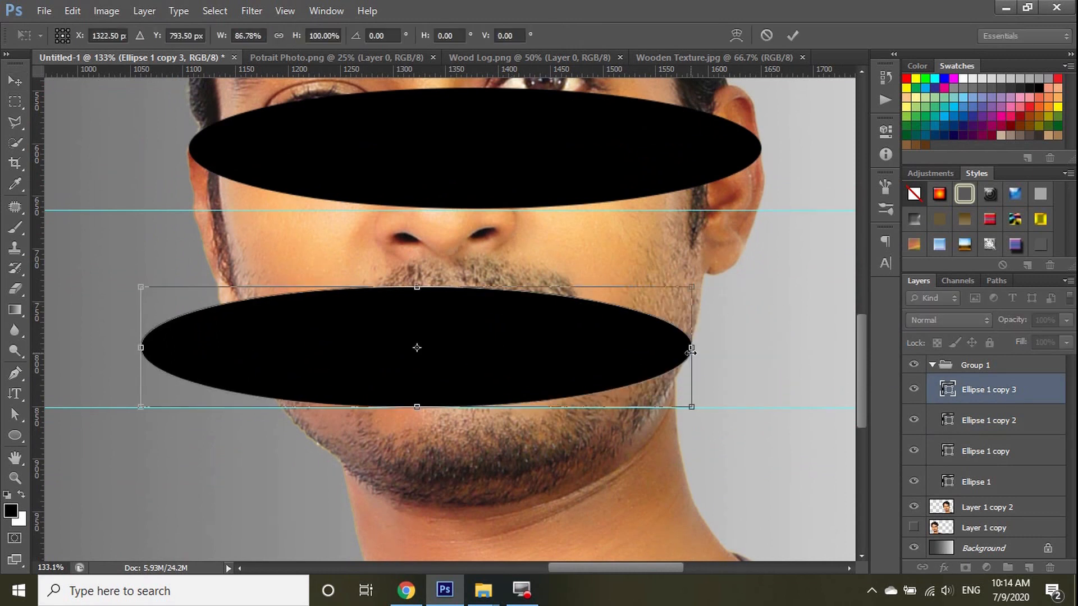
left_click_drag(141, 348, 250, 347)
key("Return")
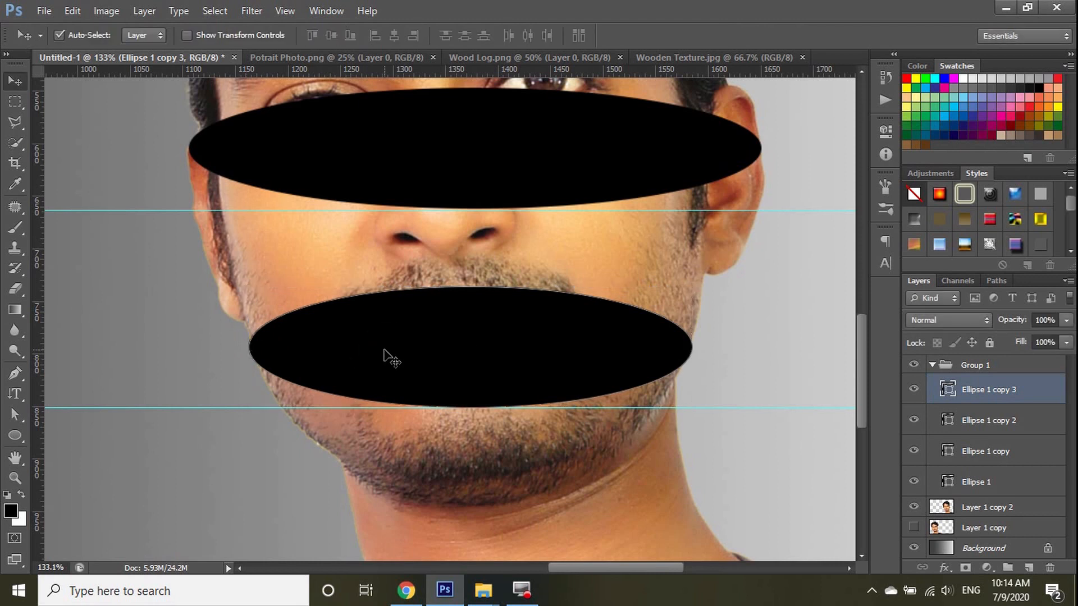
Step: Duplicate the four ellipse layers, placing the copies above Group 1, and hide the group with the originals
scroll(377, 348, "up", 10)
scroll(366, 345, "down", 1)
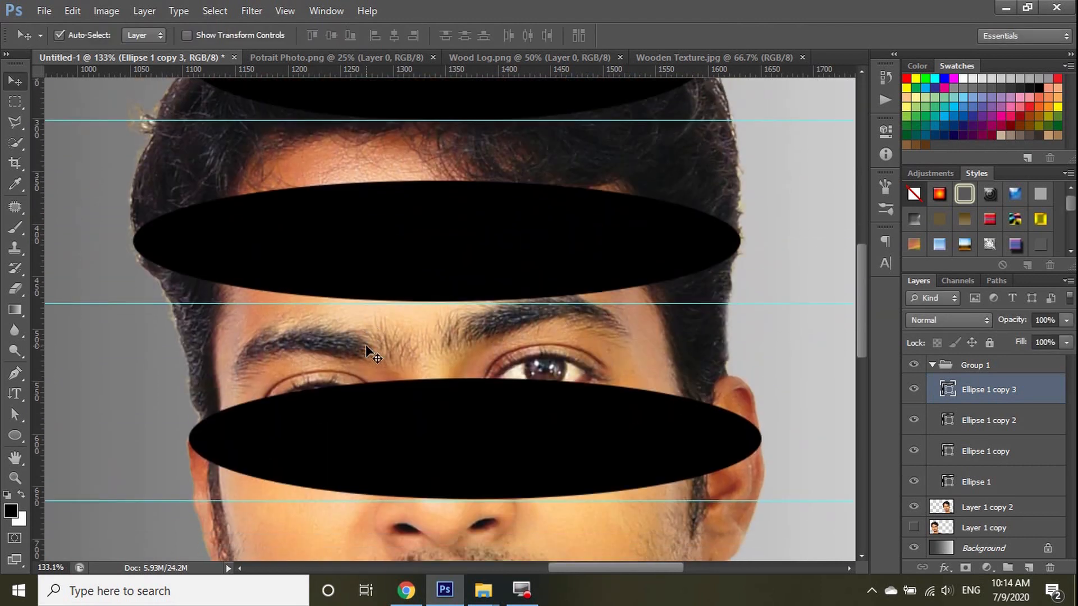
key("ctrl+minus")
key("ctrl+minus")
left_click(993, 422)
left_click(999, 393)
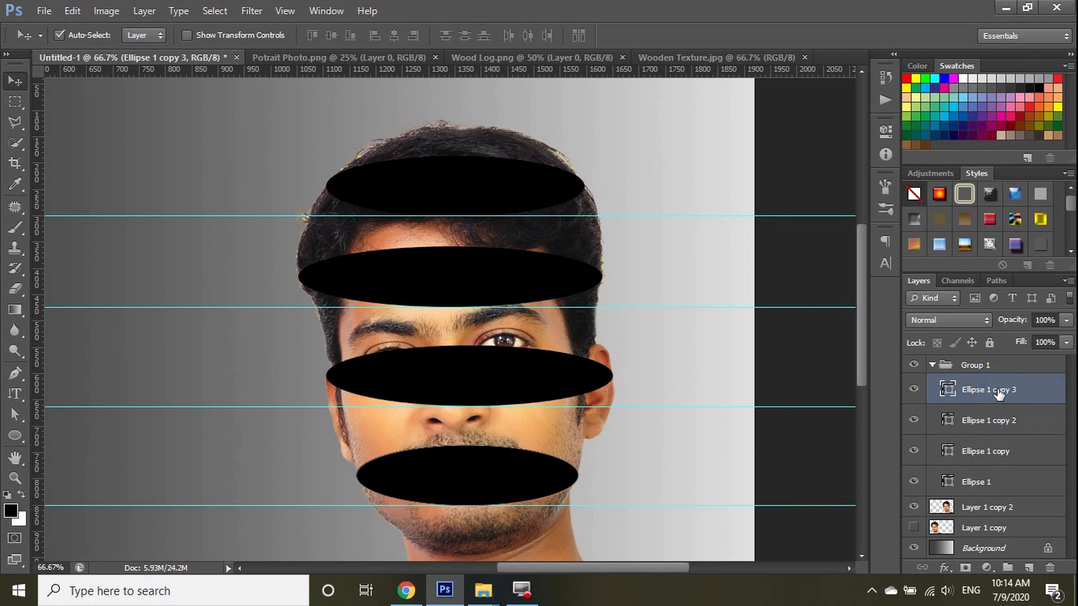
left_click(1005, 481, "shift")
left_click_drag(1005, 420, 1032, 568)
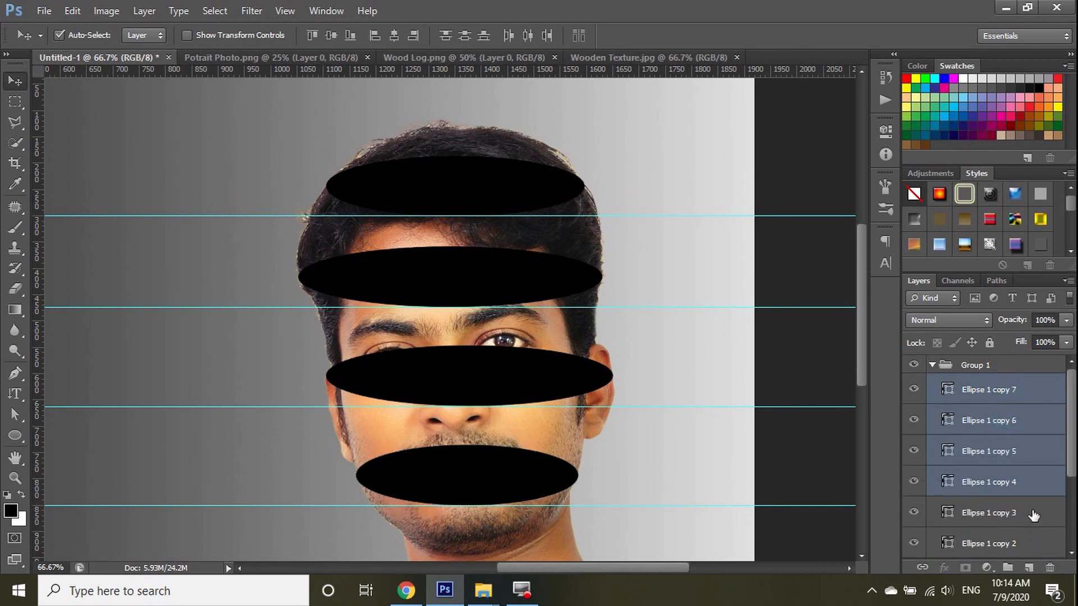
key("ctrl+]")
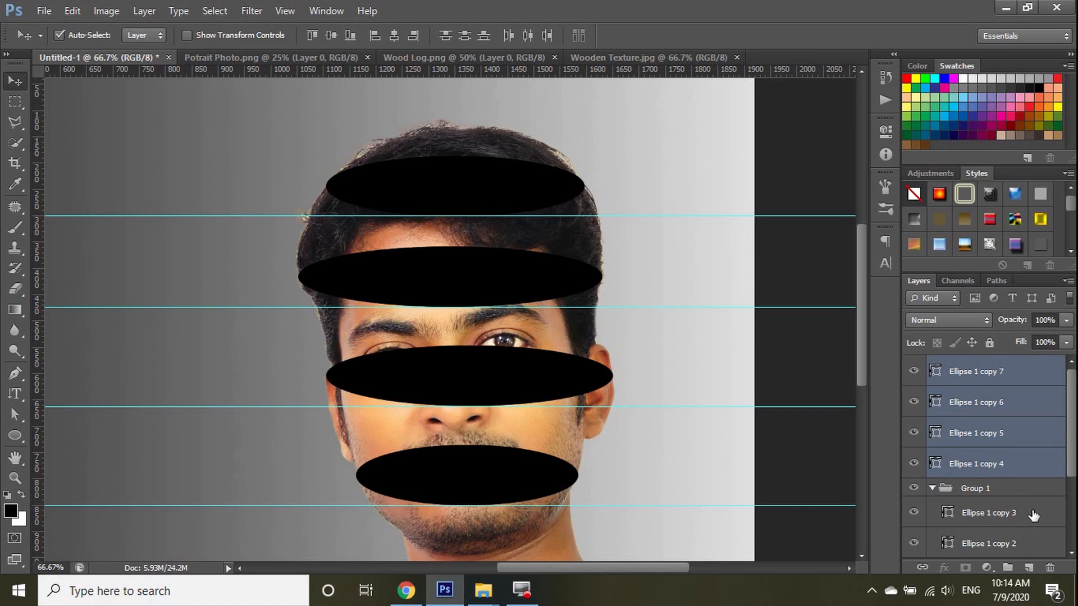
left_click(913, 488)
Step: Reshape the topmost ellipse copy to about 545 x 235 px, raising and widening its upper curve to cover the hair above its lower edge
left_click(963, 370)
left_click(404, 173)
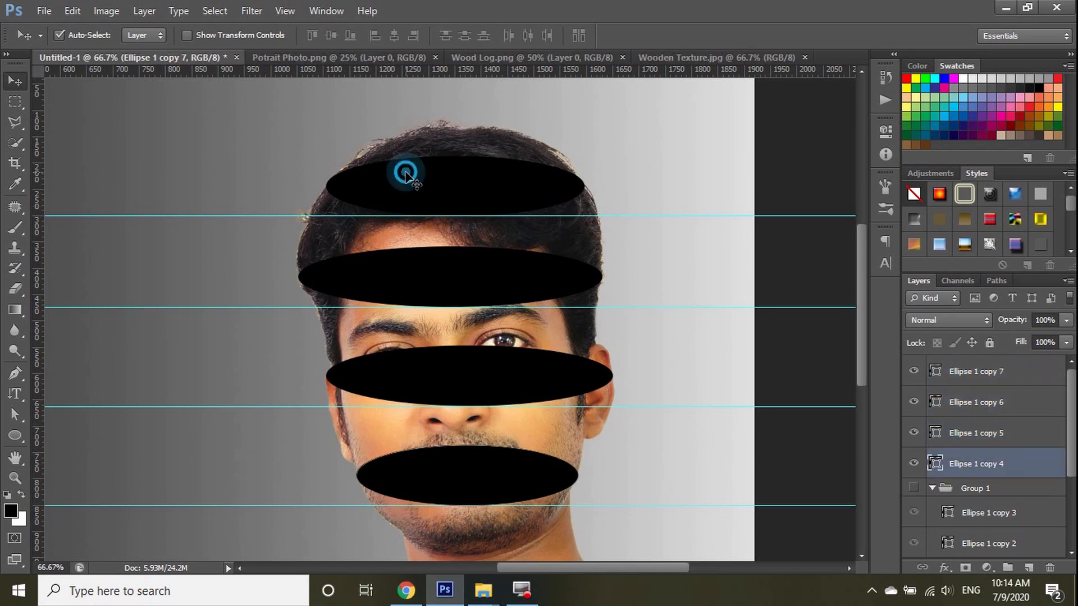
key("a")
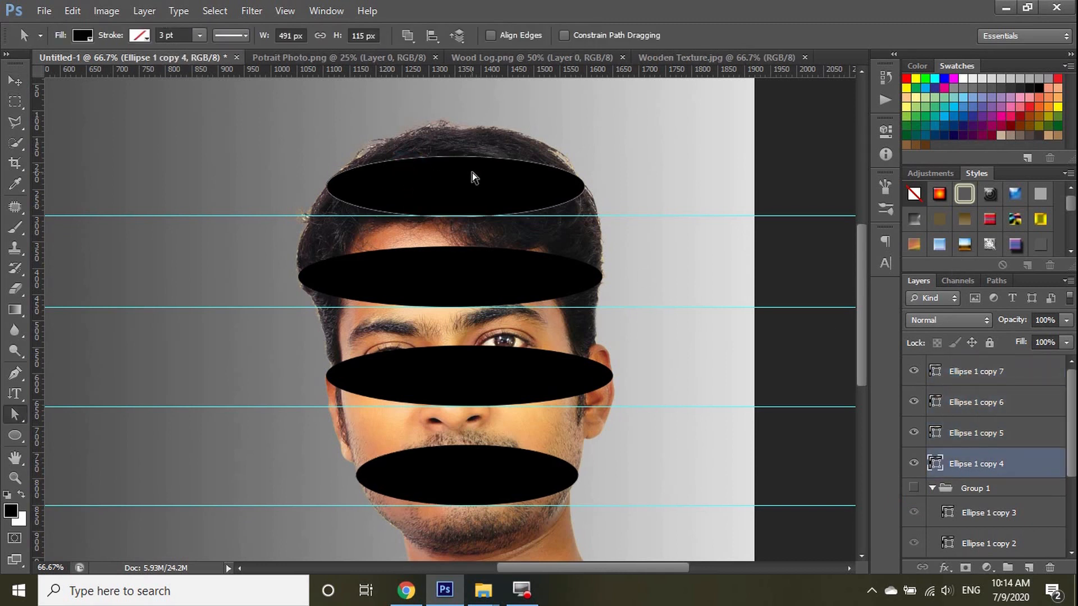
left_click(456, 161)
left_click_drag(457, 157, 458, 94)
left_click_drag(531, 94, 599, 94)
left_click_drag(386, 95, 258, 95)
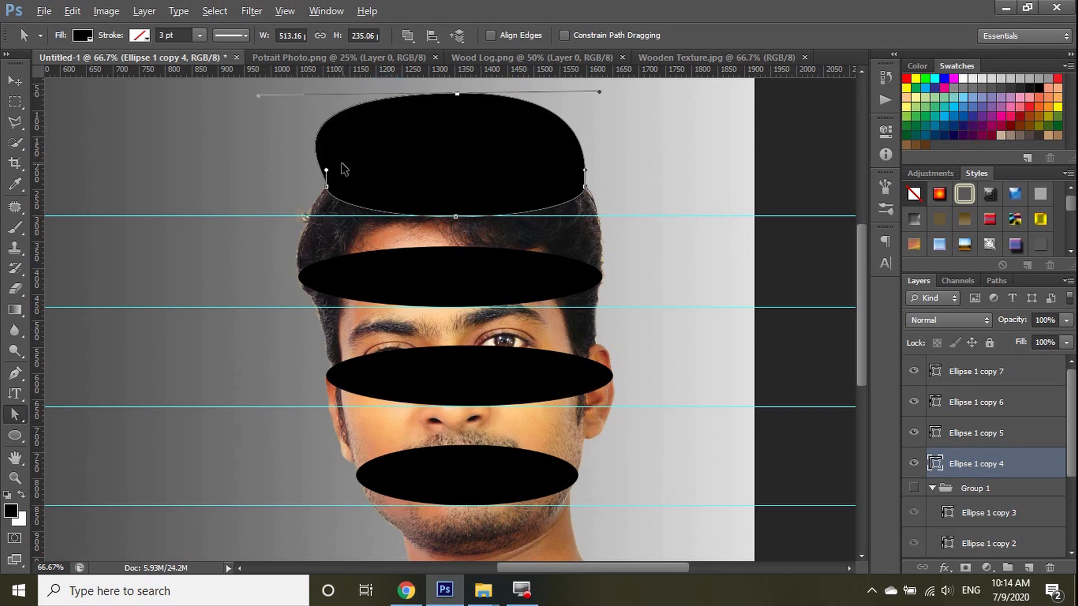
left_click_drag(312, 176, 313, 177)
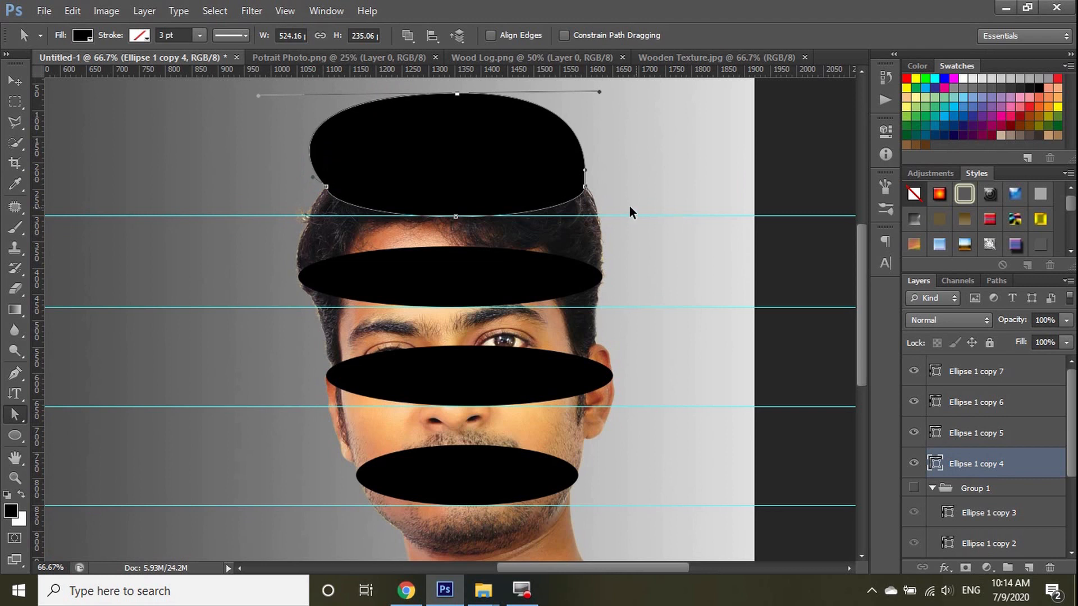
left_click_drag(585, 172, 612, 175)
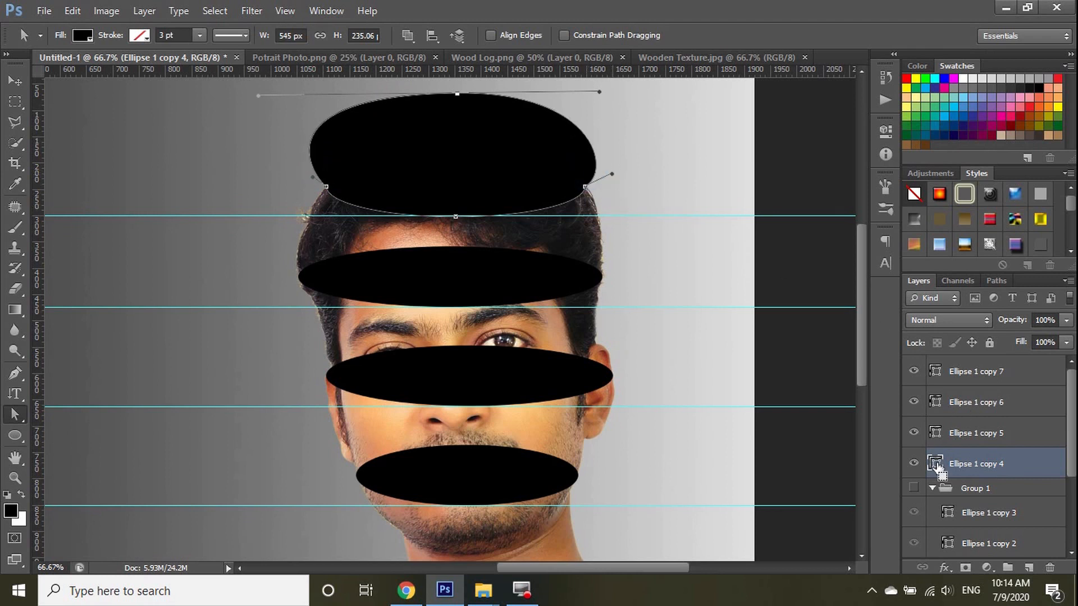
Step: Cut the hair inside the reshaped ellipse's outline from Layer 1 copy 2 onto a new layer, deleting the ellipse copy
left_click(935, 464, "ctrl")
left_click_drag(1003, 464, 1051, 568)
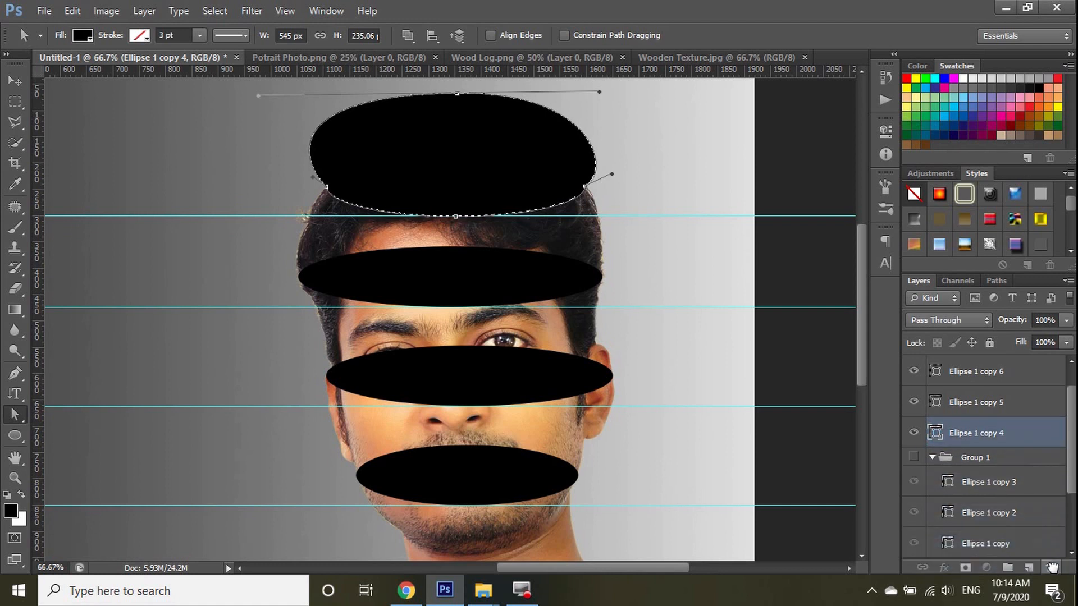
left_click(15, 82)
left_click(471, 539)
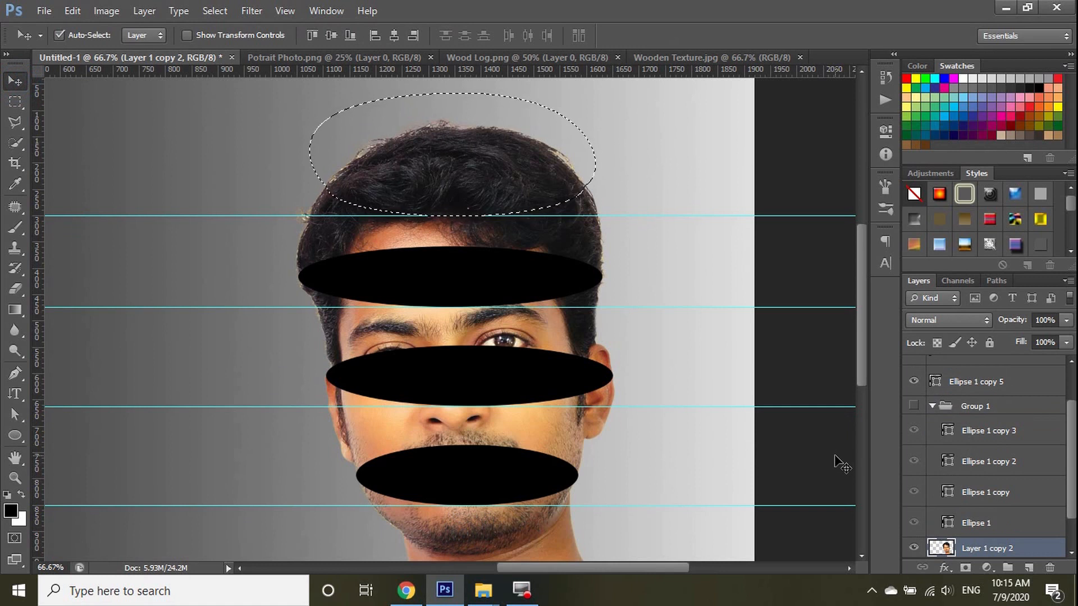
key("Delete")
key("ctrl+d")
key("Delete")
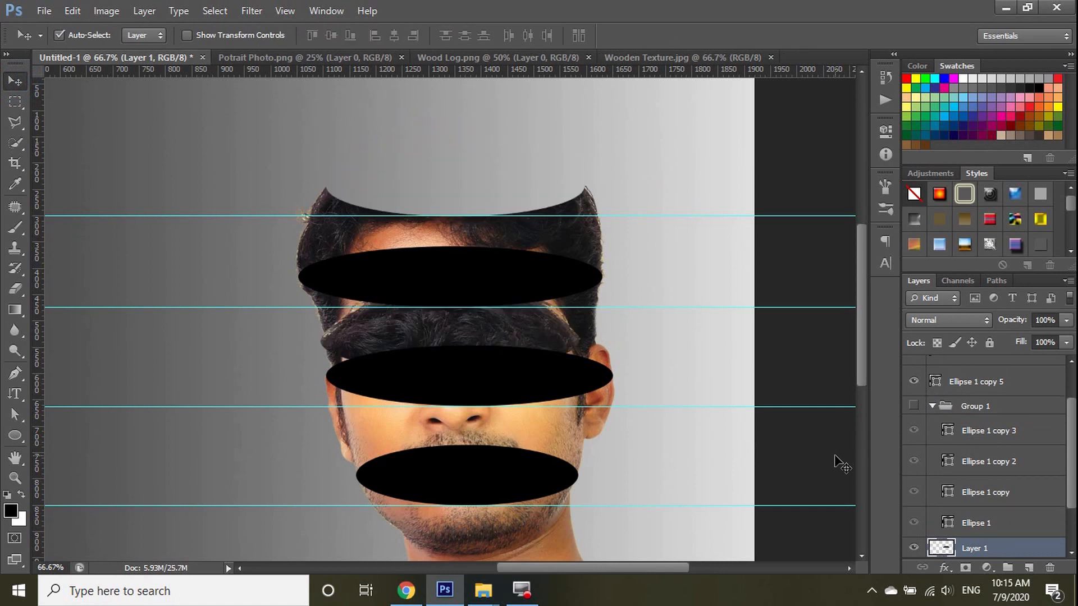
Step: Move the pasted hair slice straight up until it fits back onto the top of the head
key("shift+Up")
key("shift+Up")
key("shift+Up")
key("shift+Up")
key("shift+Up")
key("shift+Up")
key("shift+Up")
key("shift+Up")
key("shift+Up")
key("shift+Up")
key("shift+Up")
key("shift+Up")
key("shift+Up")
key("shift+Up")
key("shift+Up")
key("shift+Up")
key("shift+Up")
key("shift+Up")
key("shift+Up")
key("shift+Up")
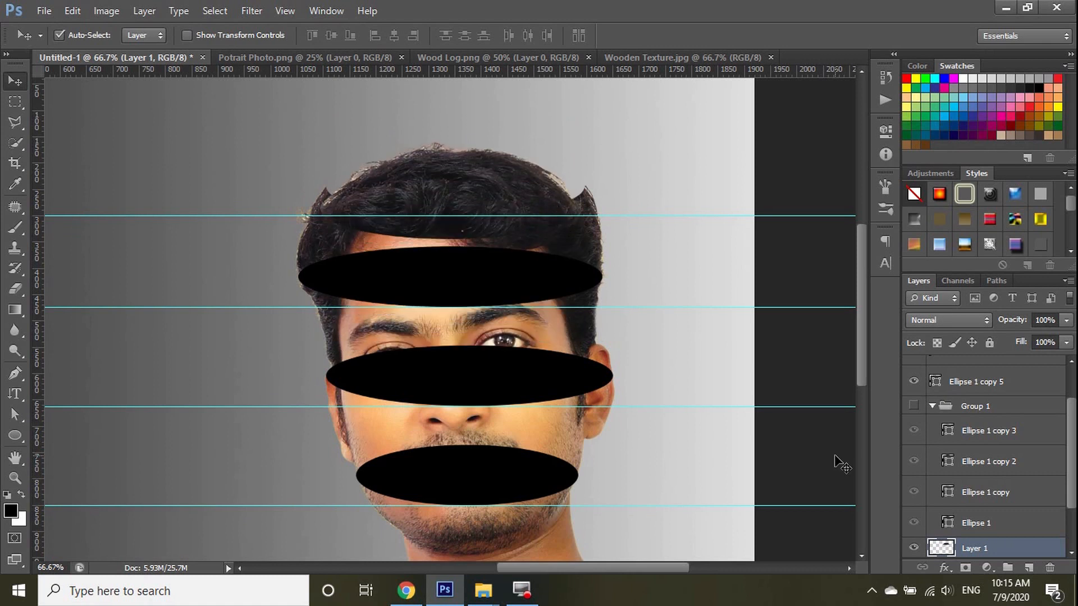
key("shift+Down")
key("shift+Down")
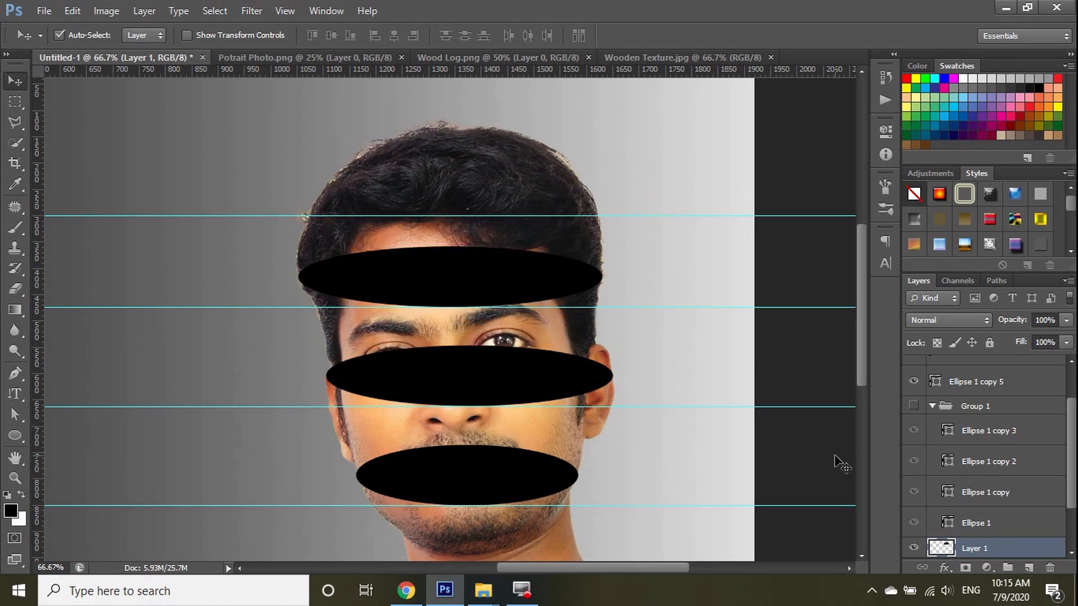
Step: Reshape the forehead ellipse copy to about 391 px high, raising and widening its upper curve to cover the head above its lower edge
left_click(422, 273)
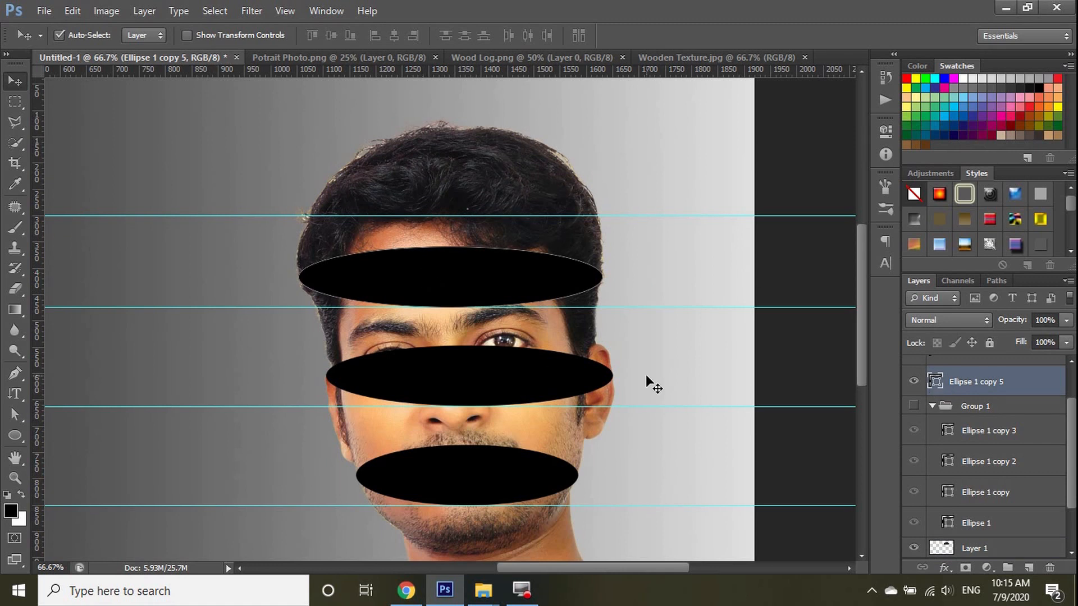
key("a")
left_click(448, 243)
left_click(452, 250)
left_click_drag(451, 247, 443, 103)
left_click_drag(529, 102, 667, 102)
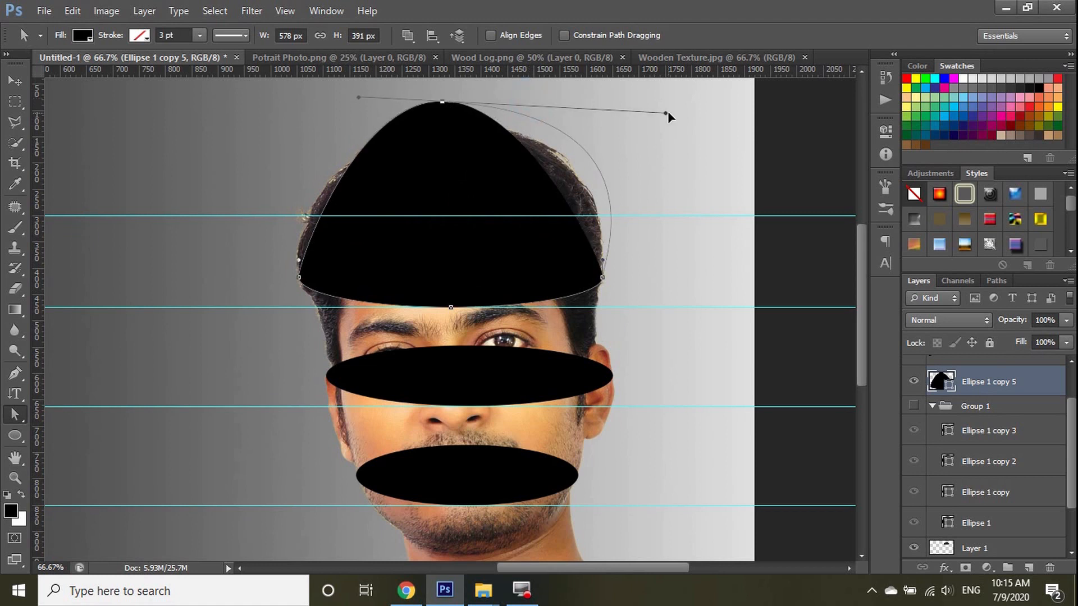
left_click_drag(359, 102, 167, 103)
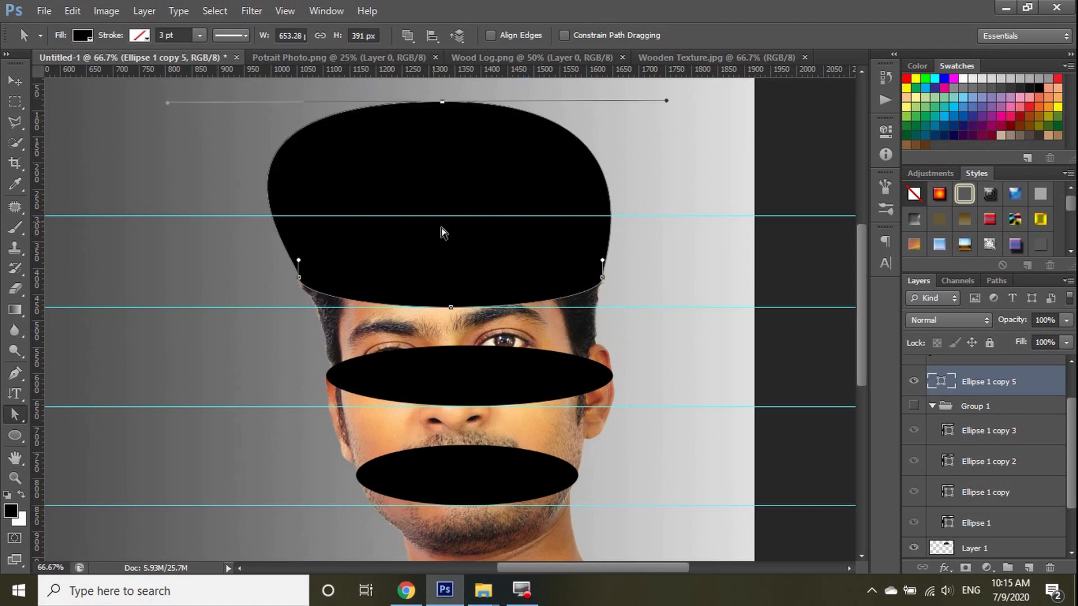
left_click_drag(299, 261, 266, 273)
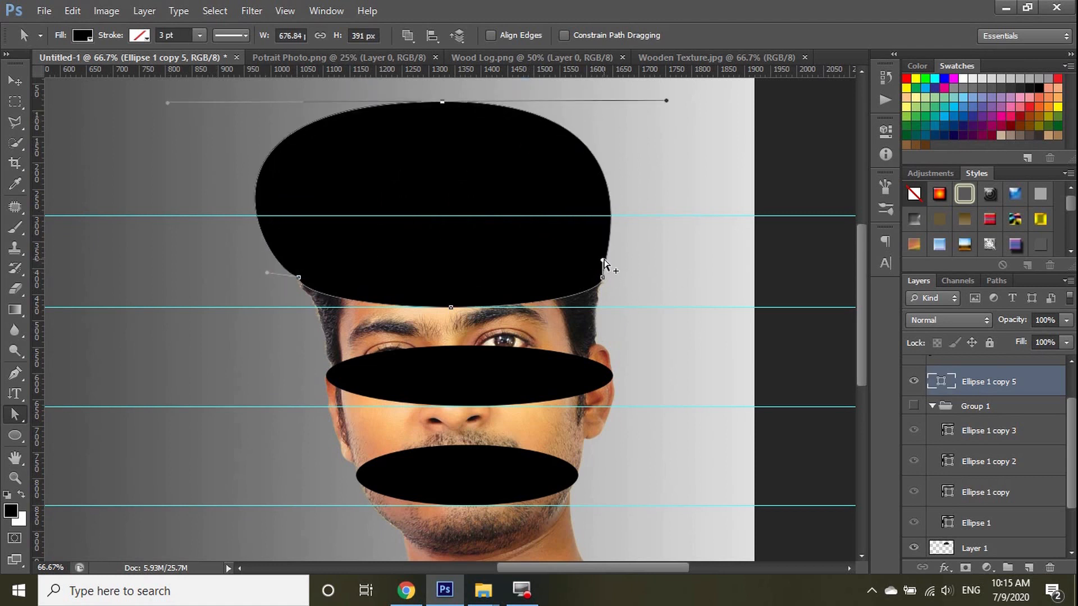
left_click_drag(604, 262, 639, 263)
Step: Cut the forehead slice inside the reshaped ellipse's outline from Layer 1 copy 2 onto a new layer, deleting that ellipse copy
left_click(944, 385, "ctrl")
left_click_drag(1036, 380, 1050, 568)
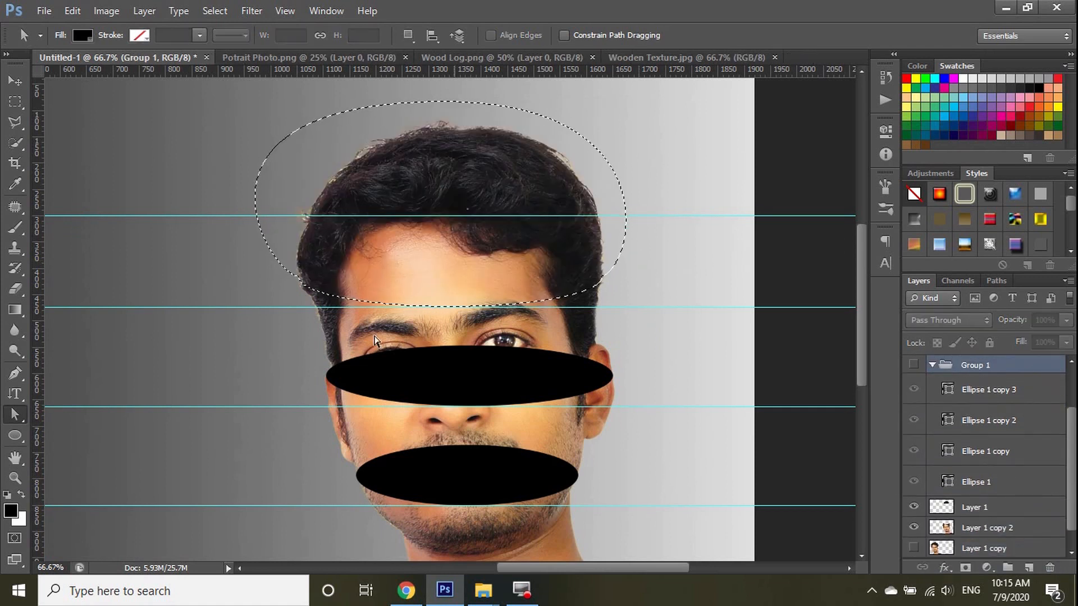
left_click(14, 81)
left_click(486, 524)
key("ctrl+x")
key("ctrl+v")
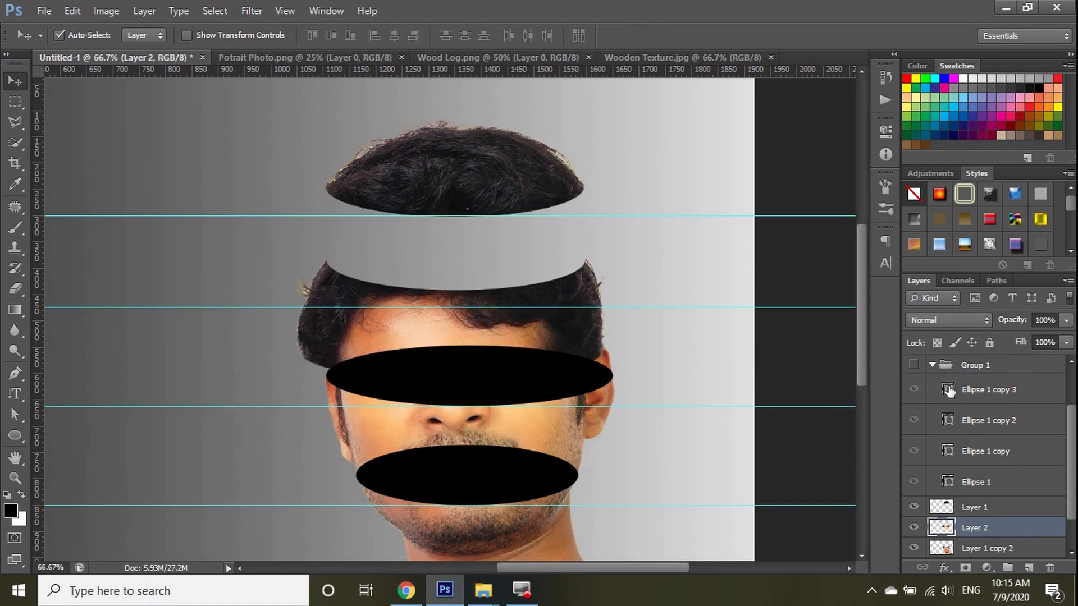
Step: Move the pasted forehead slice straight up until it lines up with the rest of the face
key("shift+Up")
key("shift+Up")
key("shift+Up")
key("shift+Up")
key("shift+Up")
key("shift+Up")
key("shift+Up")
key("shift+Up")
key("shift+Up")
key("shift+Up")
key("shift+Up")
key("shift+Up")
key("shift+Up")
key("shift+Up")
key("shift+Up")
key("shift+Up")
key("shift+Up")
key("shift+Up")
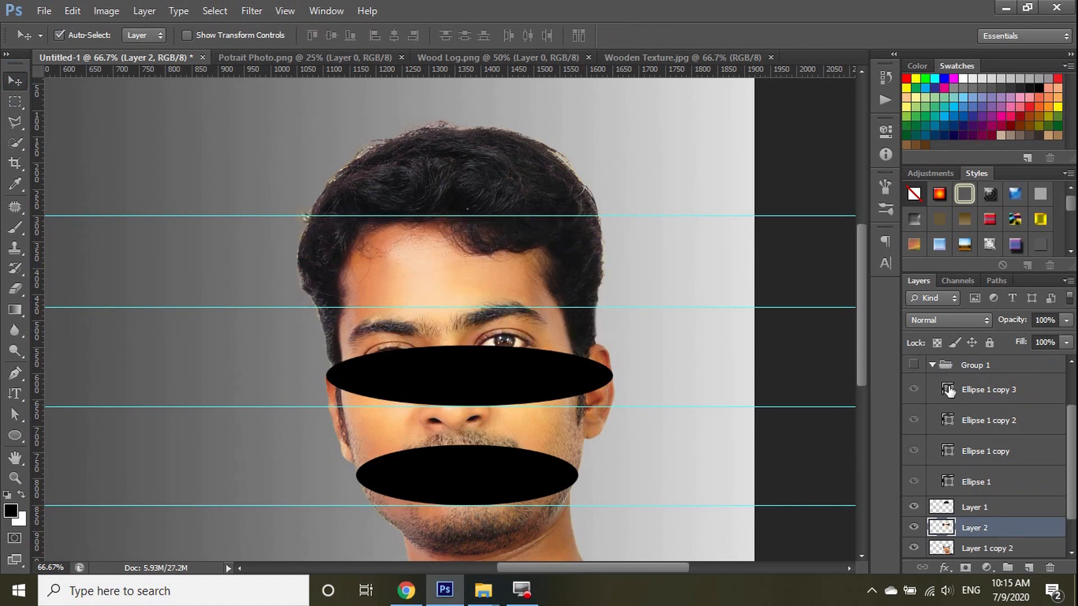
Step: Reshape the ellipse copy over the eyes to about 350 px high, extending its upper curve past the forehead and both sides of the head
left_click(444, 385)
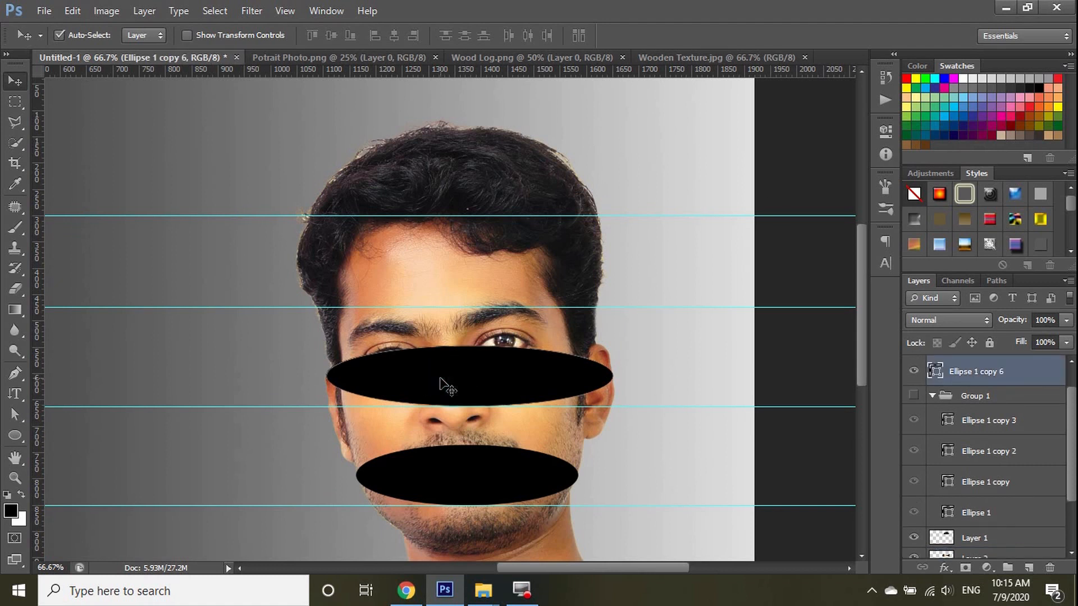
key("a")
left_click(470, 348)
left_click_drag(470, 349, 449, 223)
left_click_drag(530, 223, 703, 236)
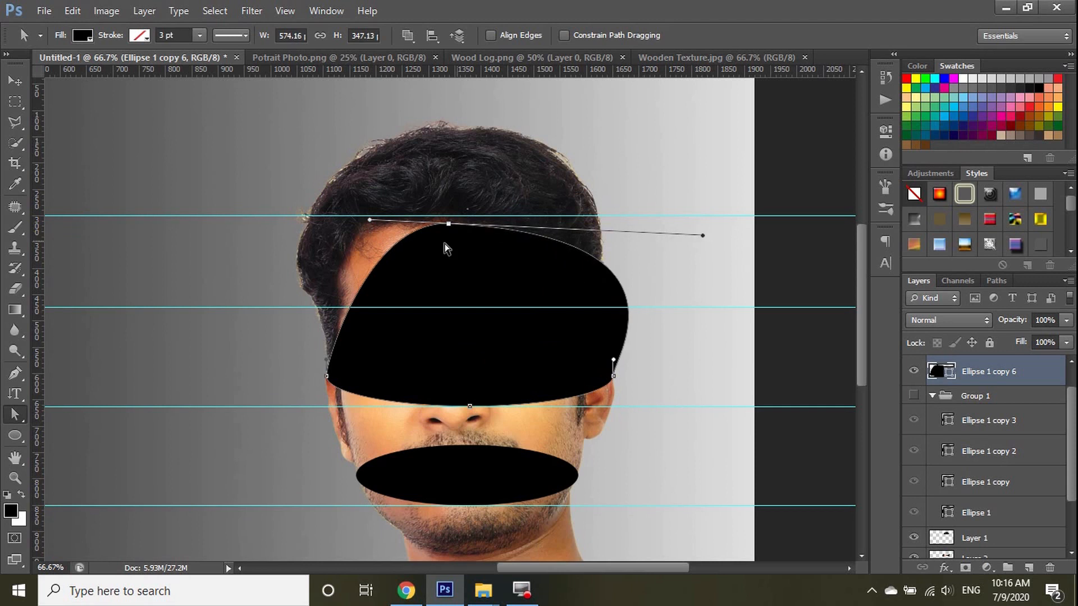
left_click_drag(370, 220, 179, 242)
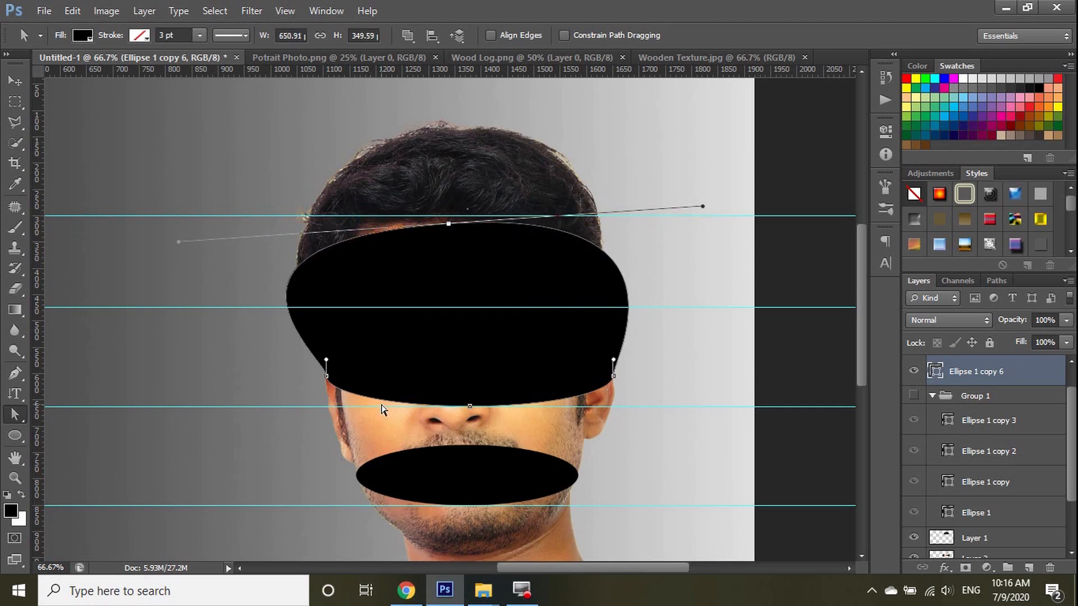
left_click_drag(326, 360, 304, 366)
left_click_drag(614, 359, 644, 365)
Step: Cut the eye slice inside the reshaped ellipse's outline from Layer 1 copy 2 onto a new layer, deleting Ellipse 1 copy 6
left_click_drag(938, 382, 1050, 567)
key("v")
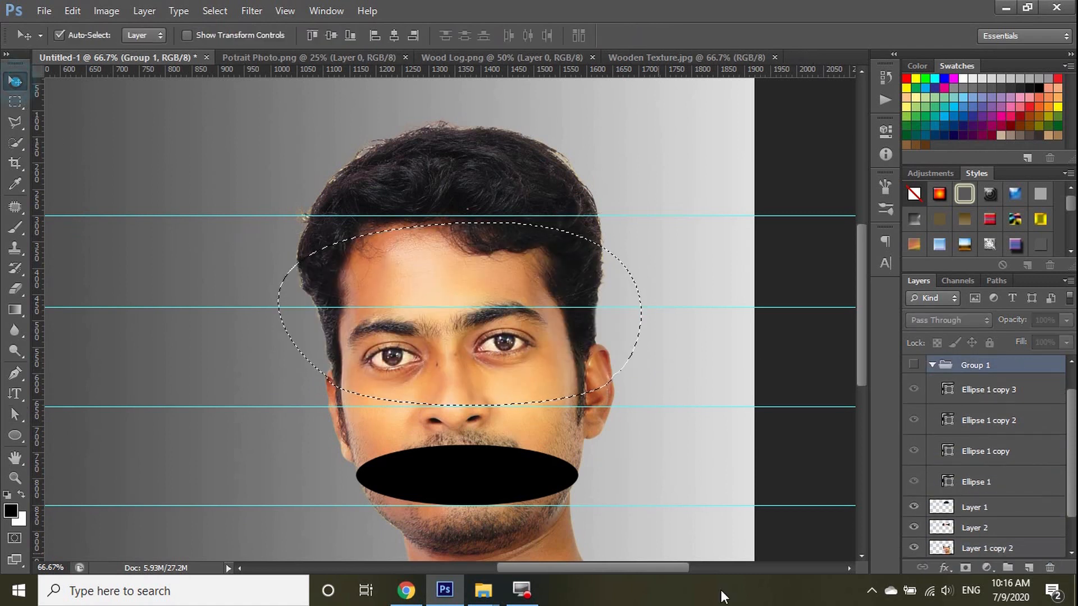
left_click(489, 531)
key("ctrl+x")
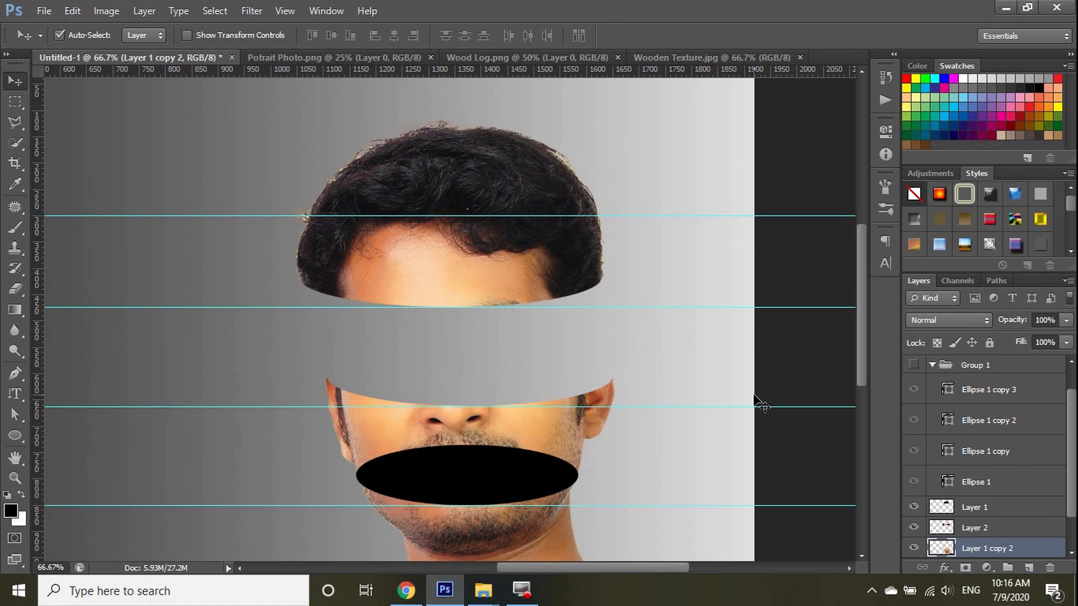
key("ctrl+v")
Step: Move the pasted eye slice until it lines up with the forehead above and the cheeks and ears below
key("shift+Down")
key("shift+Down")
key("shift+Down")
key("shift+Down")
key("shift+Down")
key("shift+Down")
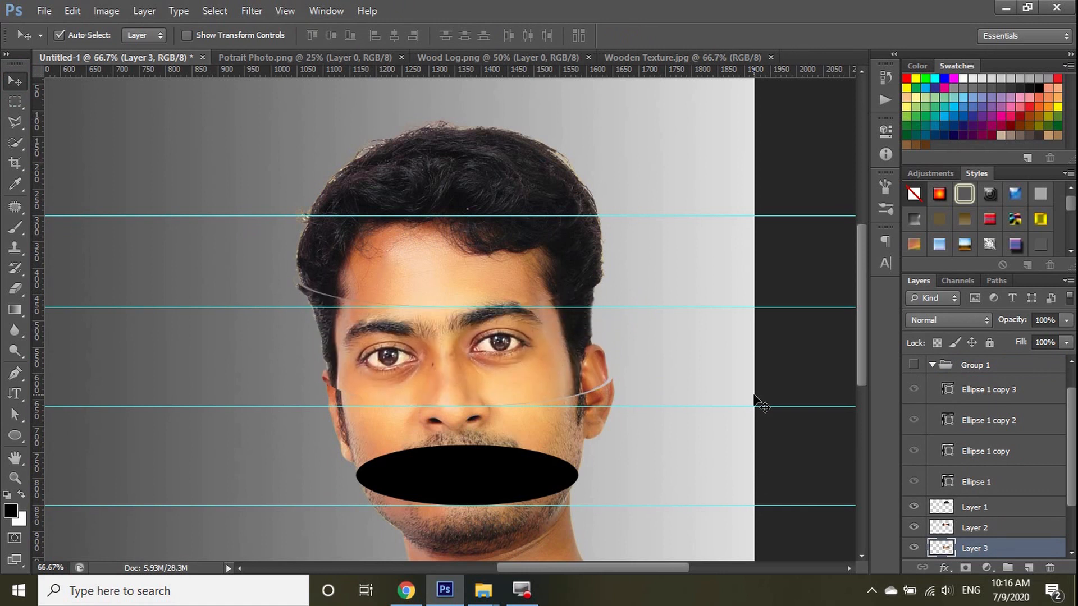
key("Down")
key("Down")
key("Left")
key("Left")
key("Left")
key("Left")
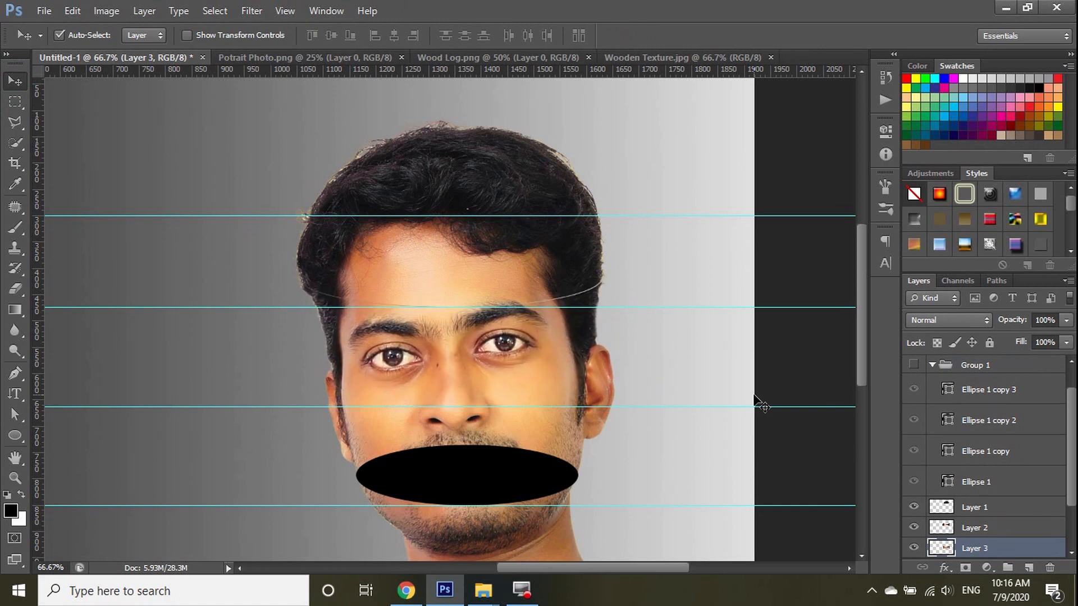
Step: Reshape the ellipse copy over the mouth to about 792 by 293 px, extending its upper curve past the nose and both ears
scroll(621, 356, "down", 3)
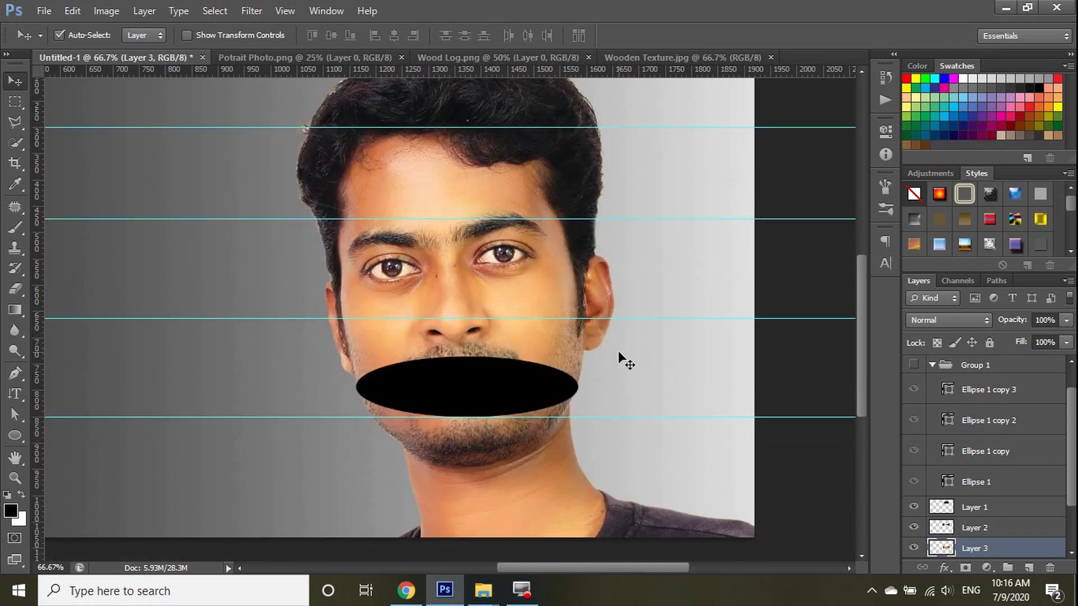
scroll(498, 414, "up", 2)
left_click(470, 377)
key("a")
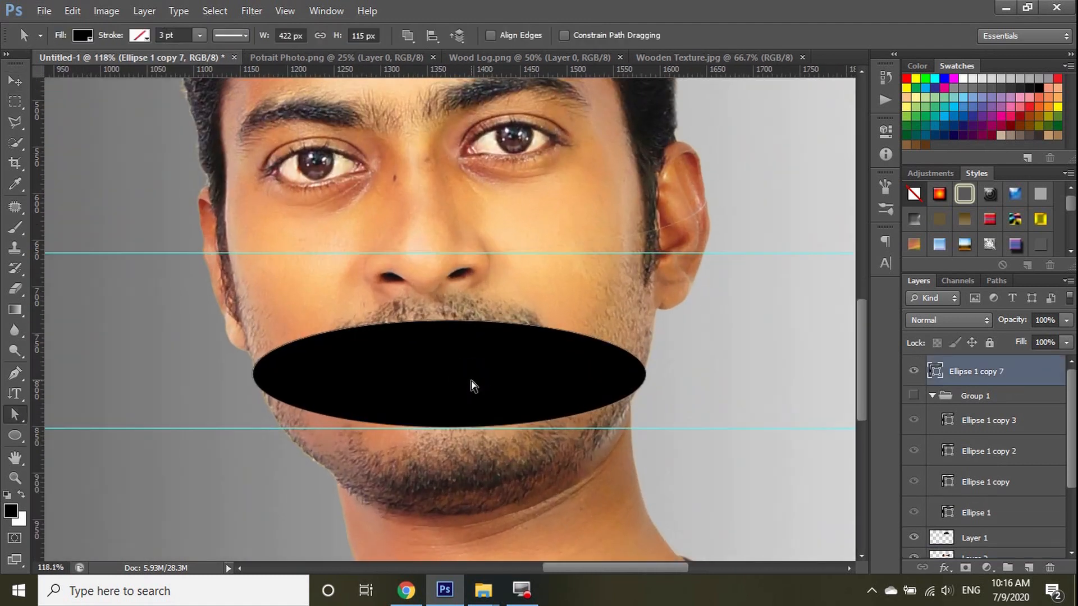
scroll(471, 386, "up", 2)
left_click(447, 373)
left_click_drag(447, 373, 439, 206)
left_click_drag(550, 212, 838, 179)
left_click_drag(583, 569, 531, 569)
left_click_drag(510, 212, 23, 229)
left_click_drag(629, 396, 574, 444)
left_click_drag(518, 569, 611, 568)
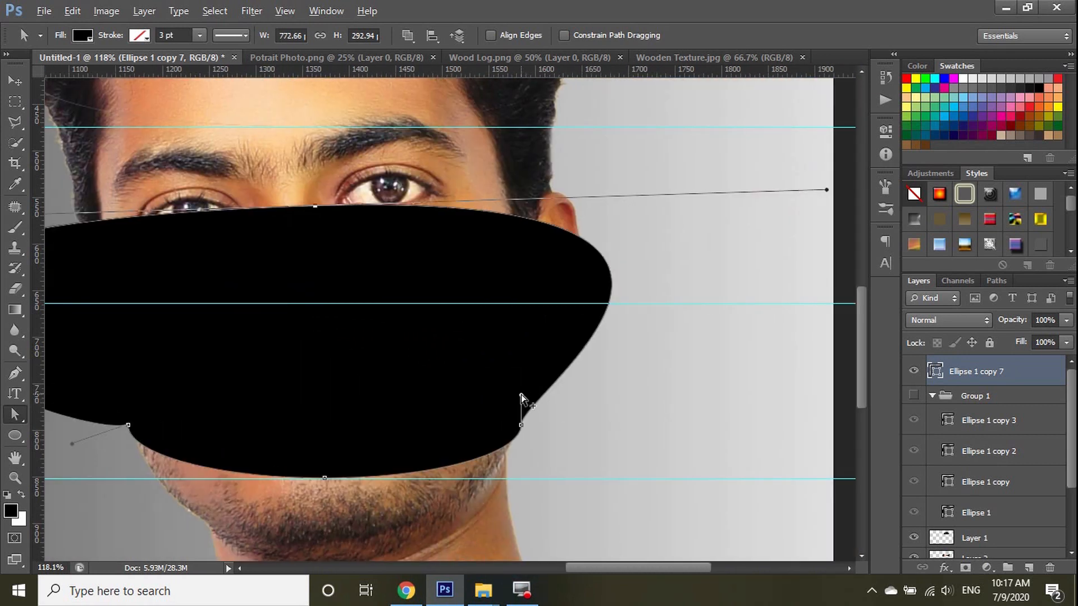
left_click_drag(521, 394, 573, 406)
scroll(713, 361, "down", 2)
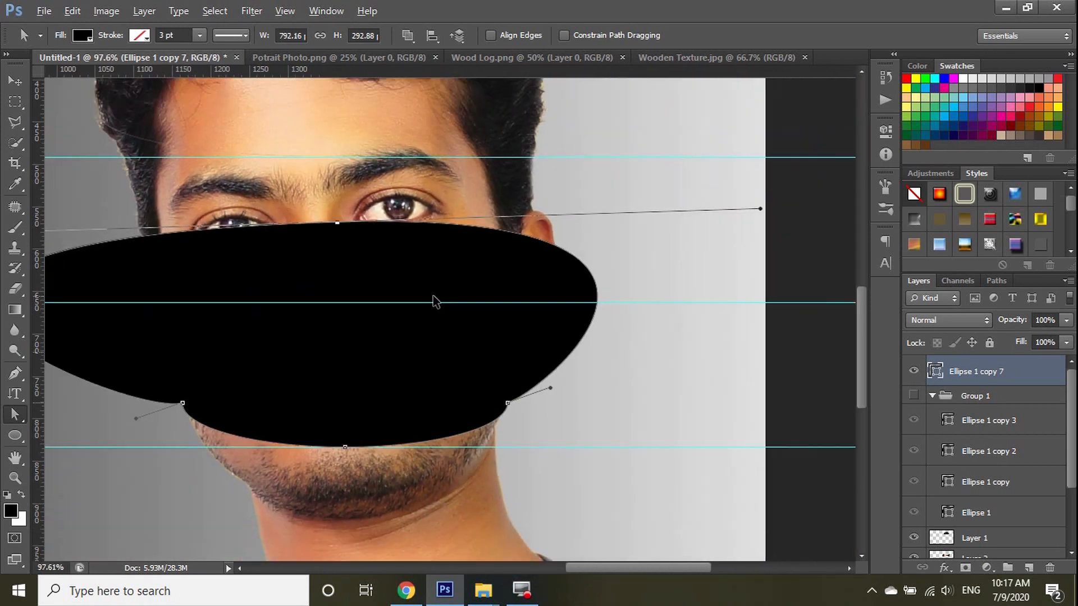
Step: Cut the nose-and-mouth slice inside the reshaped ellipse's outline from Layer 1 copy 2 onto a new layer, deleting Ellipse 1 copy 7
left_click_drag(646, 569, 620, 570)
left_click(936, 371, "ctrl")
left_click_drag(1026, 379, 1050, 568)
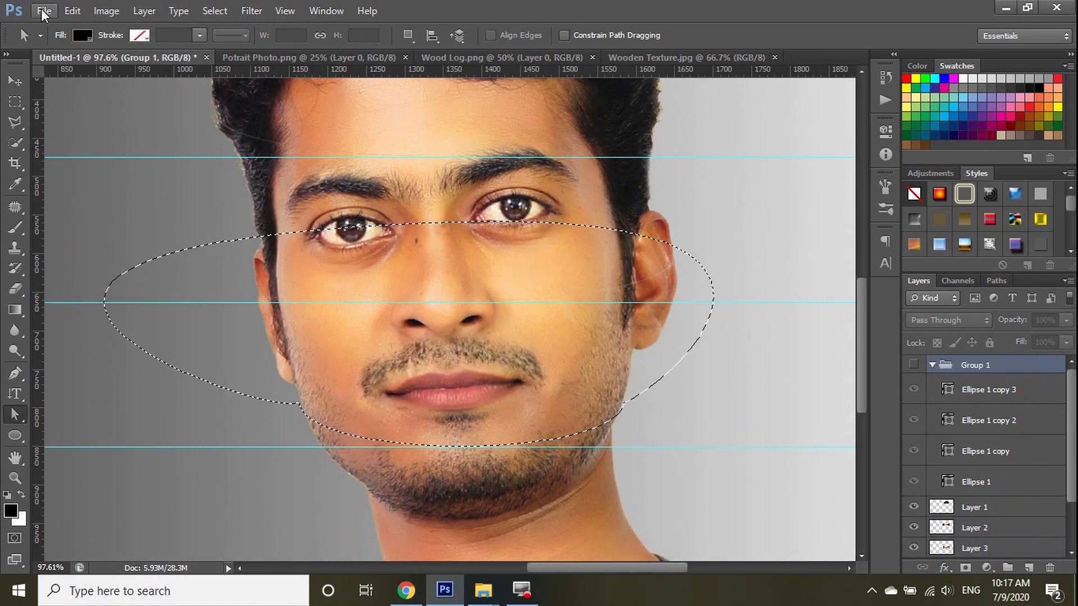
left_click(14, 80)
left_click(494, 500)
key("Delete")
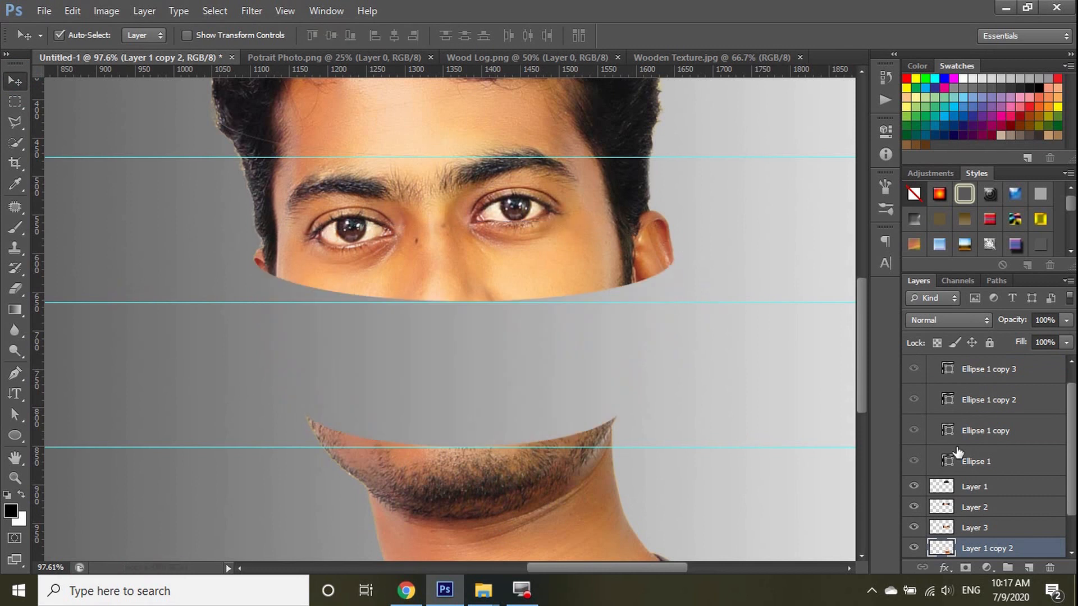
key("ctrl+v")
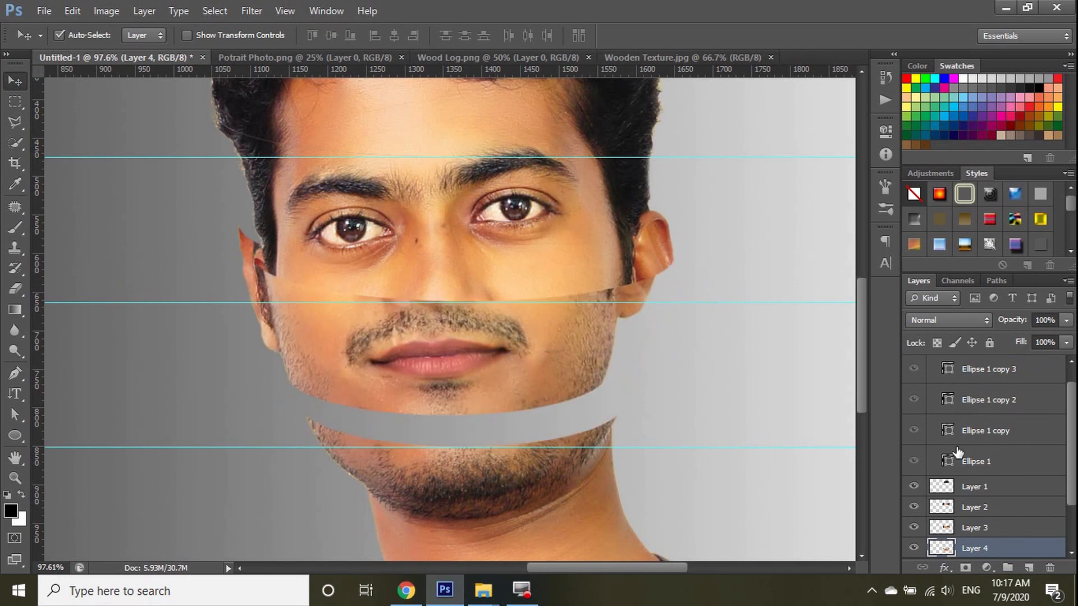
Step: Move the pasted nose-and-mouth slice down and right until it lines up with the eyes above and the chin below
key("shift+Down")
key("shift+Down")
key("shift+Down")
key("shift+Down")
key("shift+Right")
key("shift+Right")
key("shift+Right")
key("shift+Left")
key("shift+Left")
key("shift+Right")
key("Right")
key("Right")
key("Right")
key("Right")
key("Down")
key("Down")
key("Down")
key("Down")
key("Down")
key("Down")
key("Down")
key("Down")
key("Down")
key("Down")
key("Down")
key("Down")
key("Right")
key("Right")
key("Right")
key("Down")
key("Down")
key("Right")
key("Right")
key("Right")
key("Left")
key("Right")
key("Left")
key("Right")
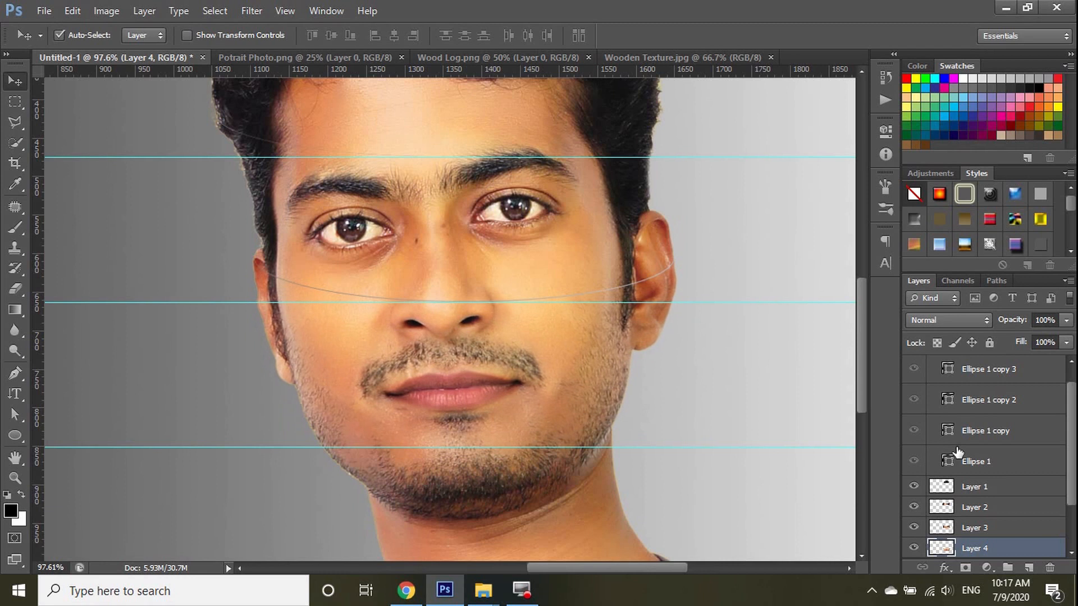
Step: Hide the guides and make the four original ellipses in Group 1 visible over the face
scroll(829, 311, "up", 3)
key("ctrl+semicolon")
key("ctrl+minus")
scroll(1011, 446, "up", 1)
left_click(914, 365)
scroll(594, 402, "up", 1)
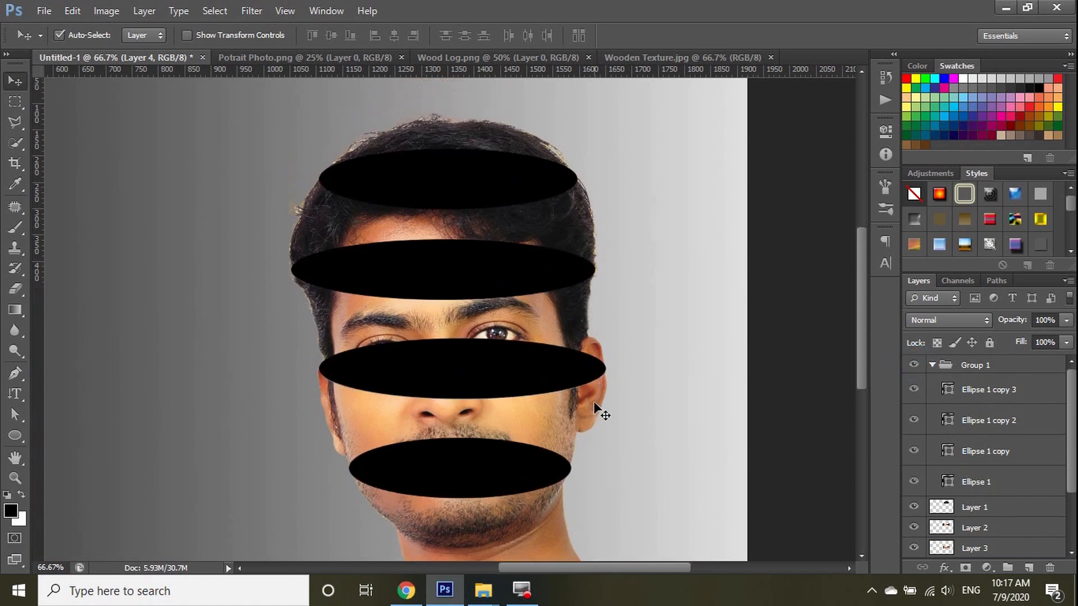
scroll(594, 402, "up", 1)
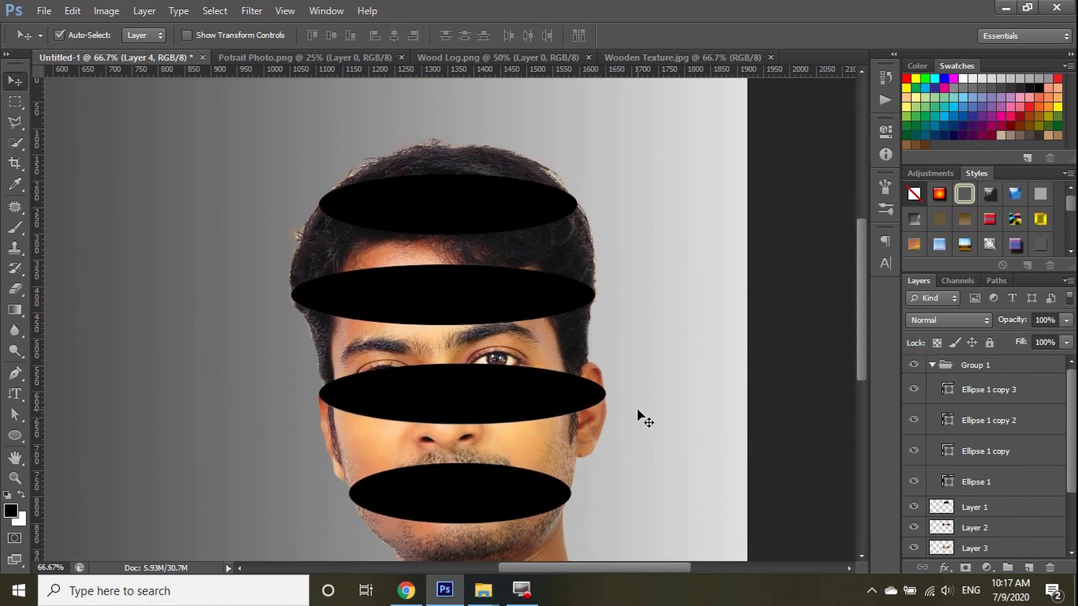
Step: Bring Ellipse 1, Ellipse 1 copy, Ellipse 1 copy 2 and Layers 1 to 4 to the front, above Group 1
left_click_drag(201, 125, 676, 436)
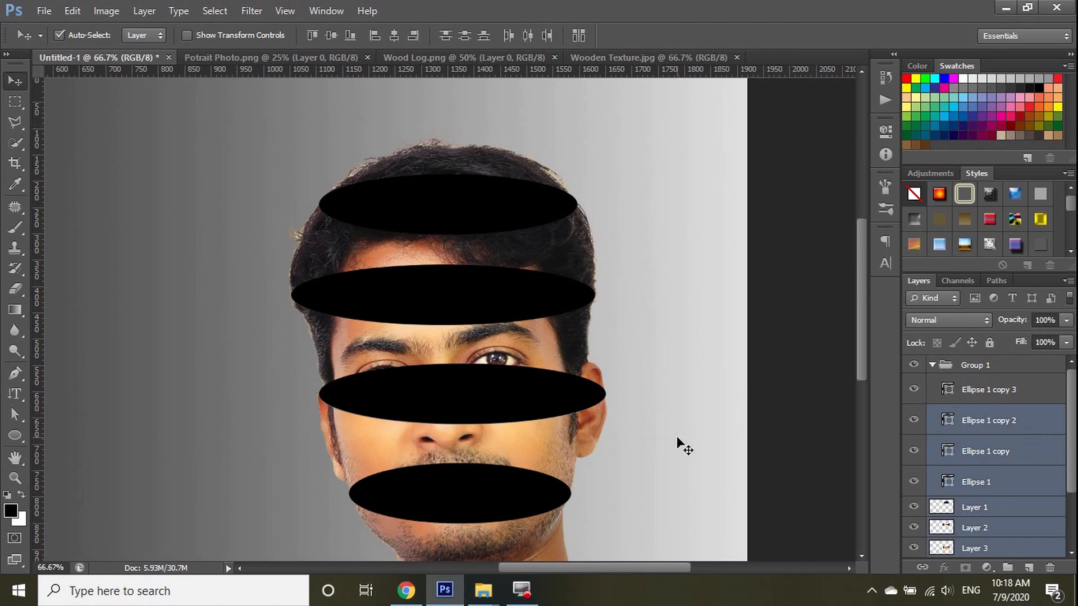
key("ctrl+shift+bracketright")
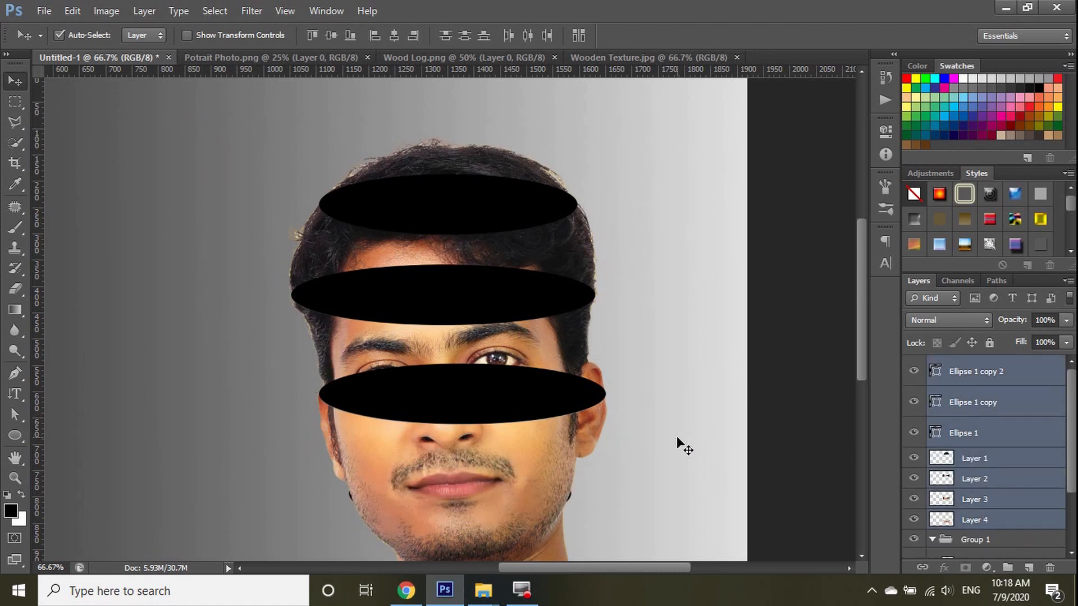
left_click(702, 398)
Step: Shift the nose-and-mouth slice and its Ellipse 1 copy 2 straight left, beyond the eye slice's edge
left_click(404, 401)
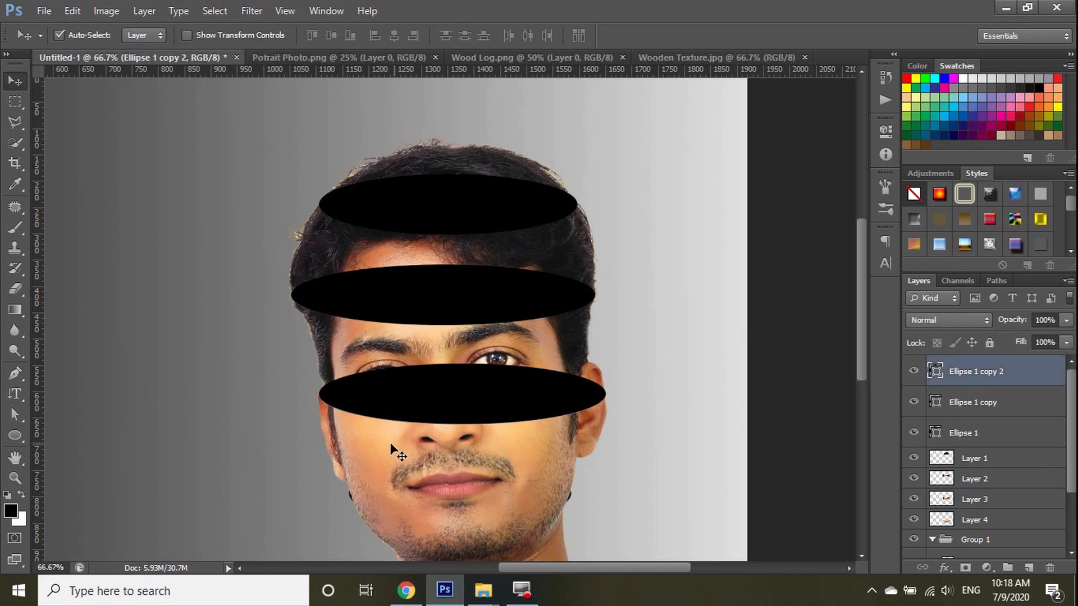
left_click(368, 438, "shift")
key("shift+Left")
key("shift+Left")
key("shift+Left")
key("shift+Left")
key("shift+Left")
key("shift+Left")
key("shift+Left")
key("shift+Left")
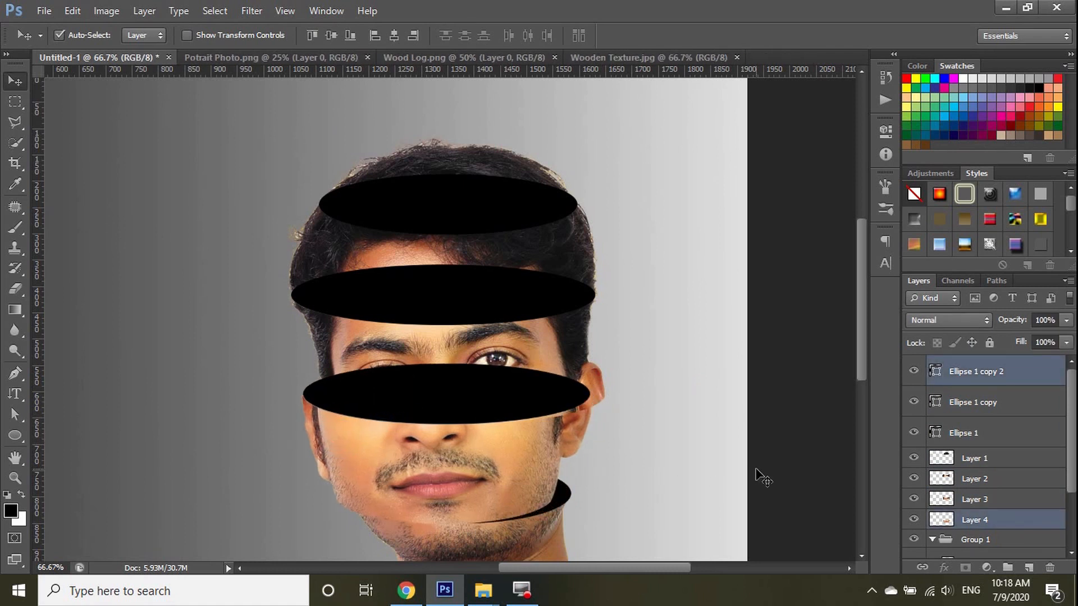
key("shift+Left")
key("shift+Left")
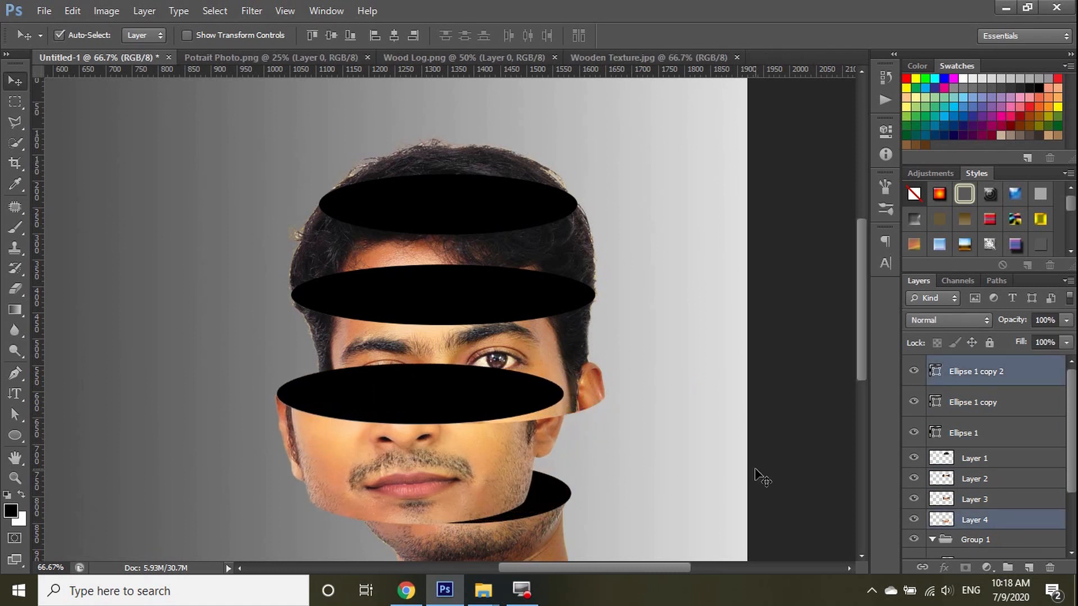
key("shift+Left")
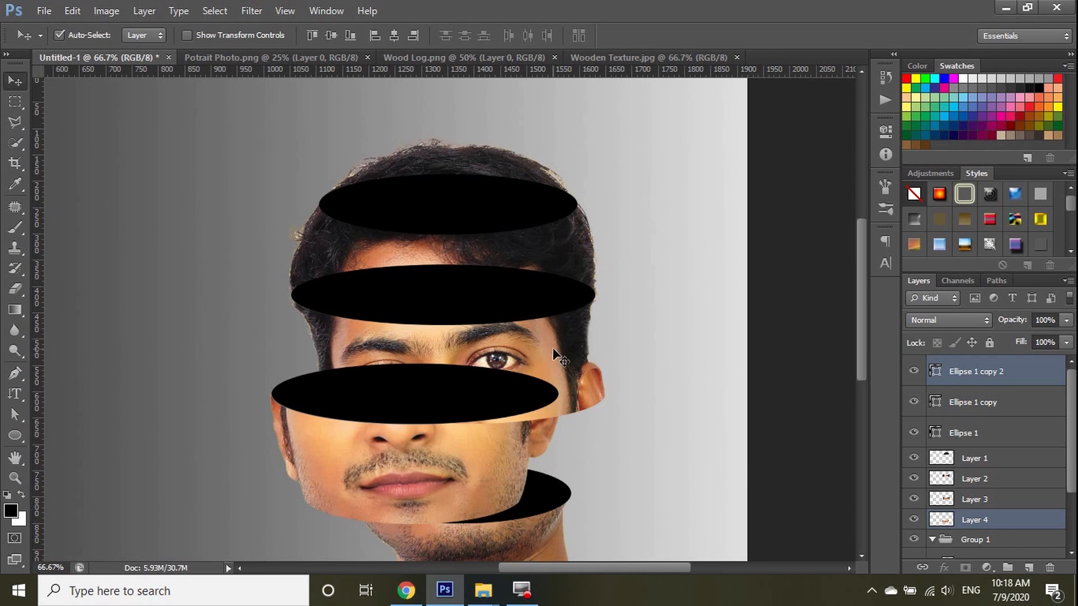
Step: Raise the three upper slices and their ellipses above Ellipse 1 copy 2, and the forehead and hair slices with Ellipse 1 above Ellipse 1 copy
left_click_drag(312, 168, 636, 337)
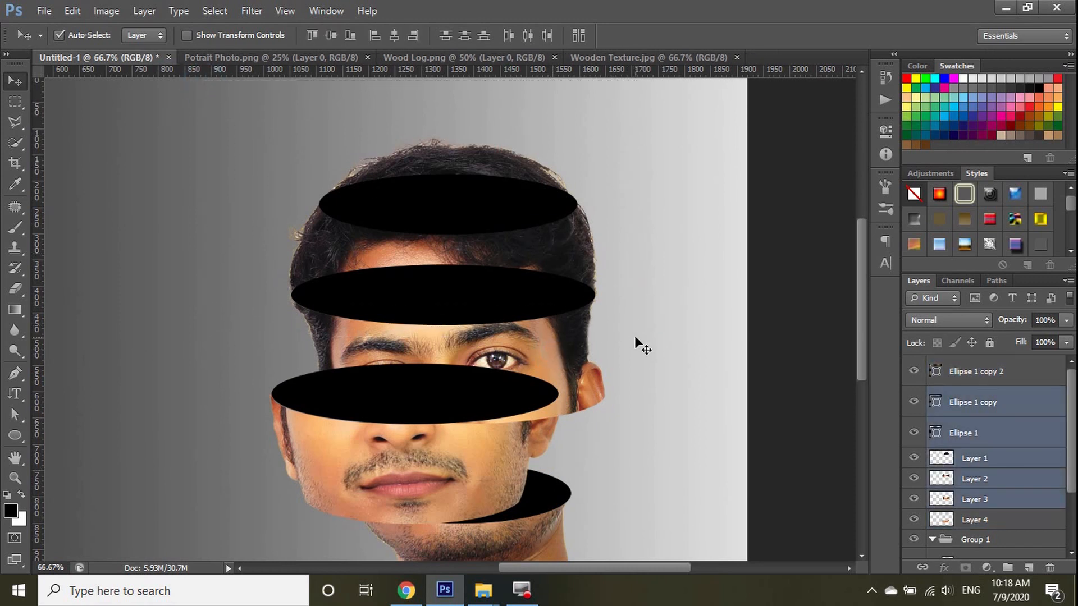
key("ctrl+bracketright")
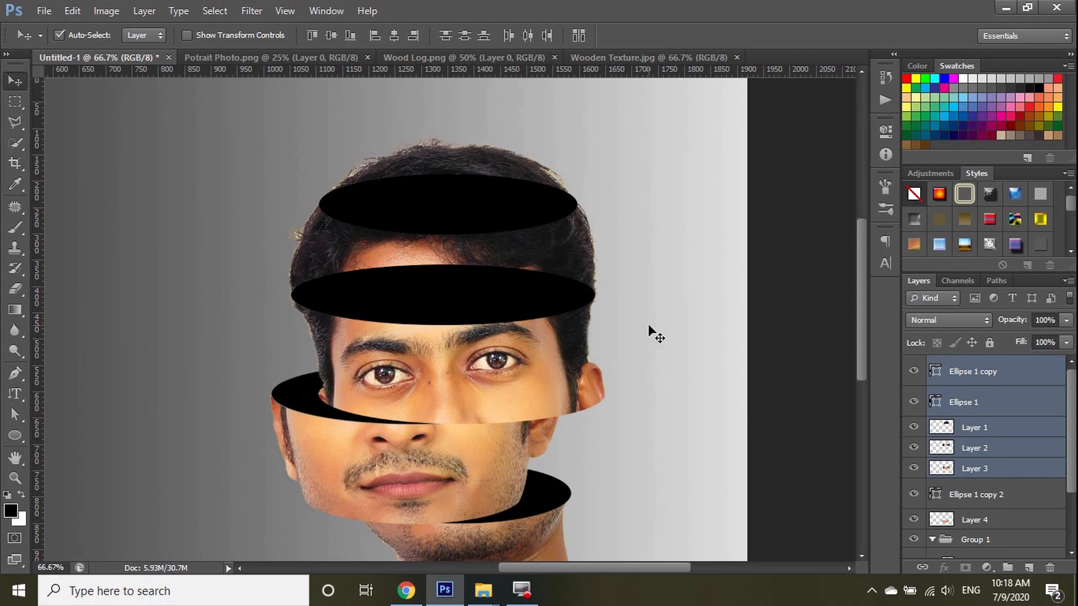
left_click_drag(247, 119, 642, 250)
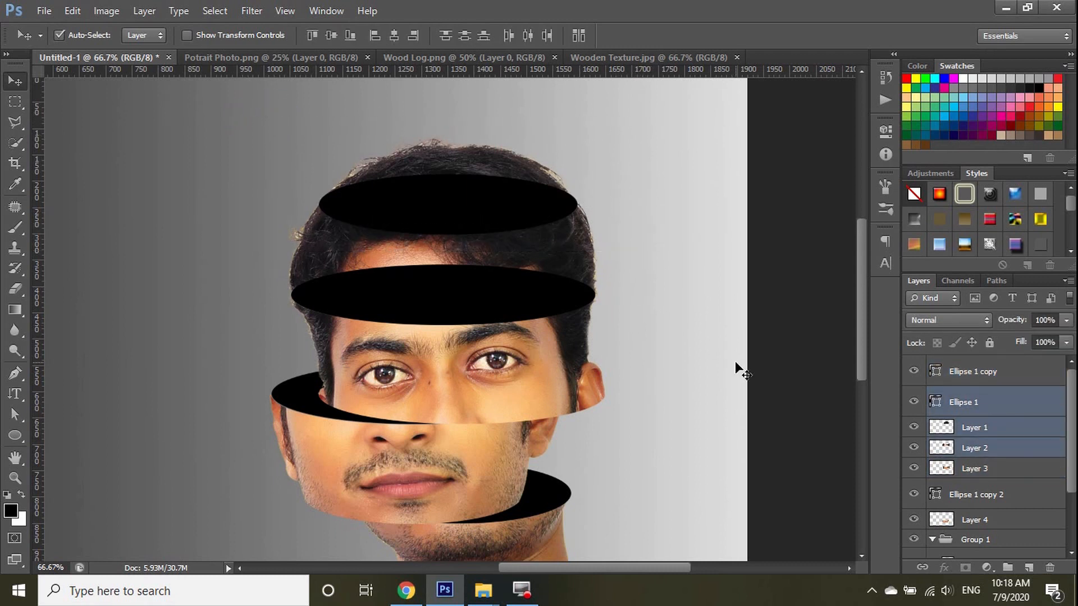
key("ctrl+bracketright")
left_click(689, 356)
Step: Raise the forehead slice with Ellipse 1 above the hair slice and shift both straight left, beyond the eye slice's edge
left_click(421, 271)
left_click(441, 205, "shift")
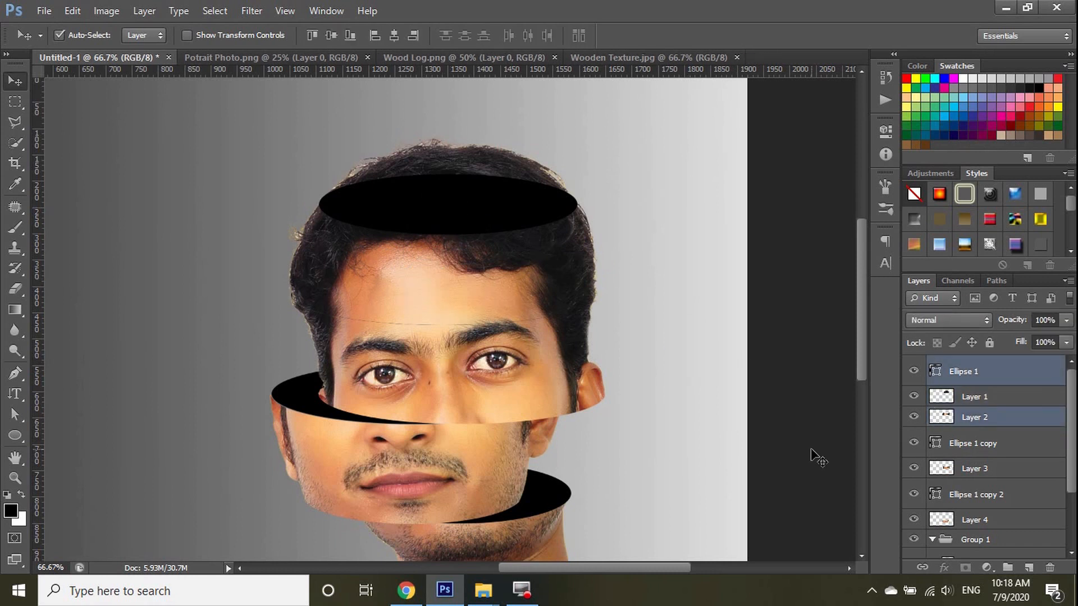
key("ctrl+bracketright")
key("shift+Left")
key("shift+Left")
key("shift+Left")
key("shift+Left")
key("shift+Left")
key("shift+Left")
key("shift+Left")
key("shift+Left")
key("shift+Left")
key("shift+Left")
key("shift+Left")
key("shift+Left")
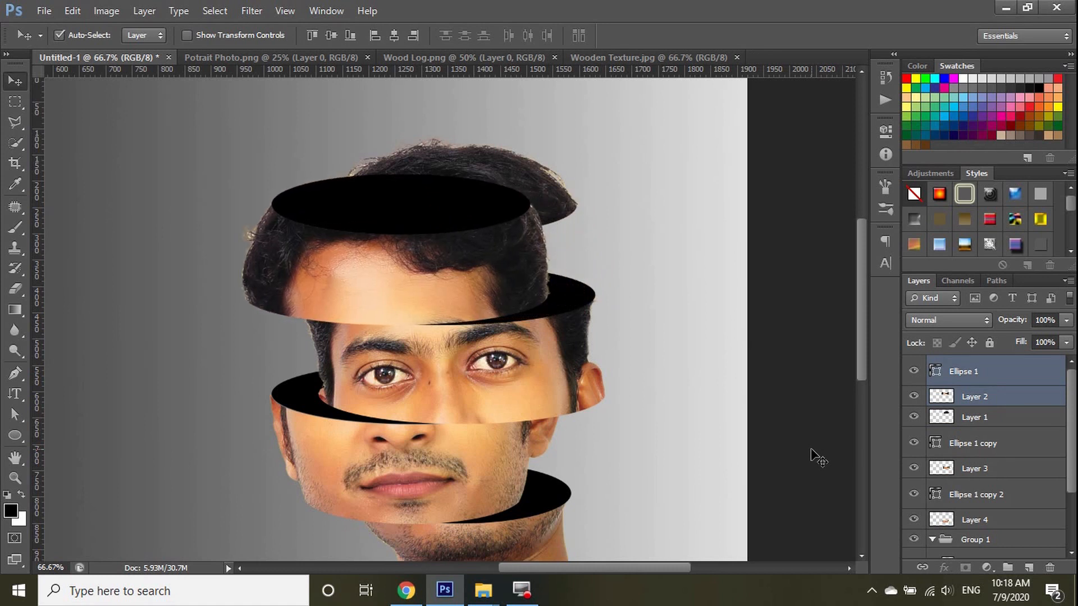
key("shift+Left")
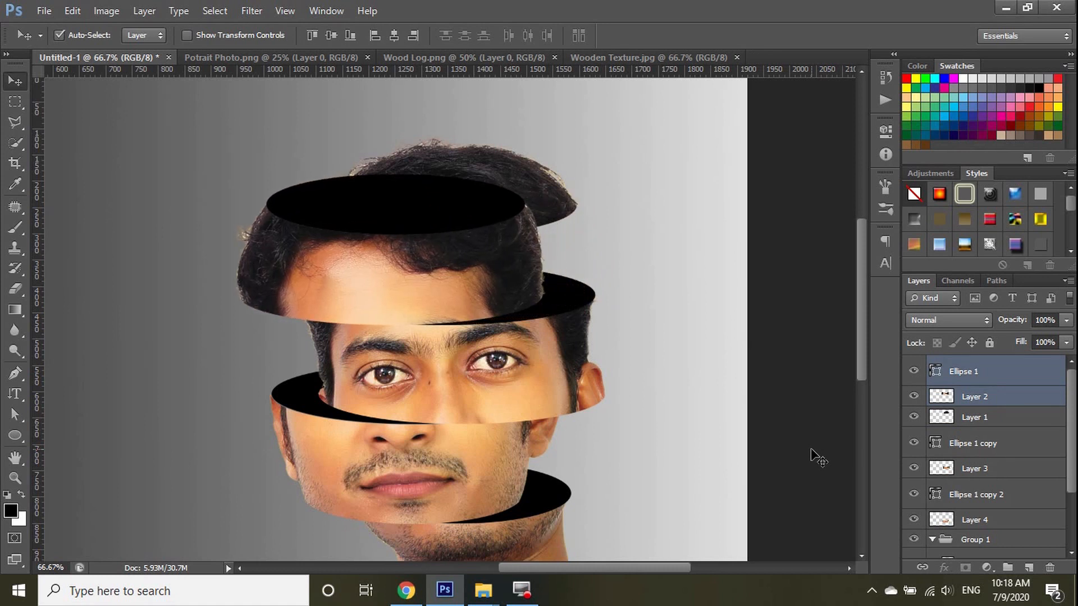
scroll(595, 230, "down", 2)
scroll(605, 231, "up", 3)
scroll(604, 231, "down", 3)
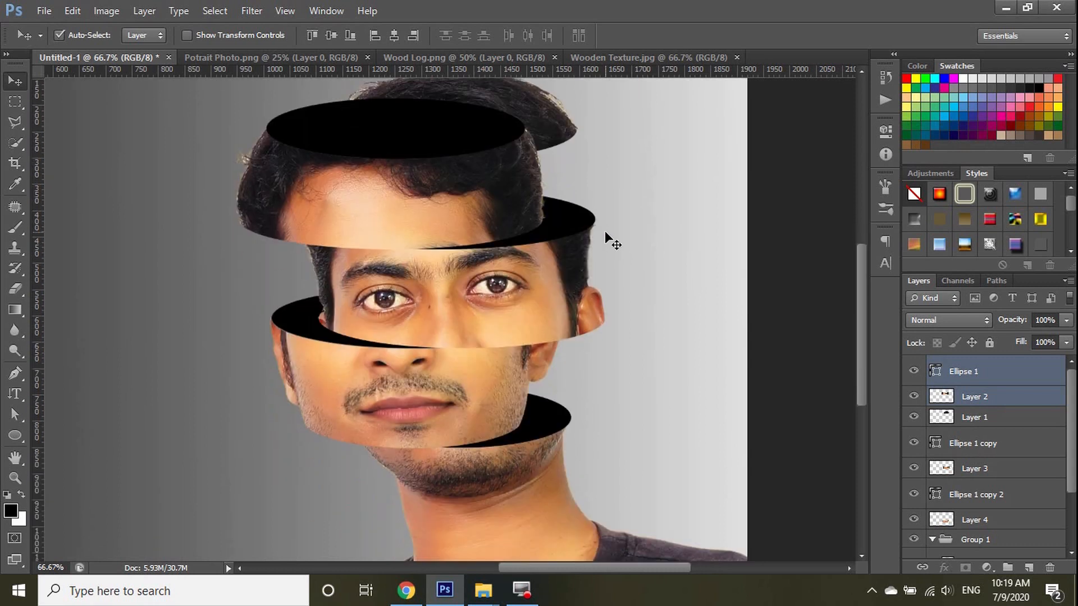
scroll(605, 231, "up", 5)
scroll(605, 231, "down", 4)
scroll(601, 234, "up", 2)
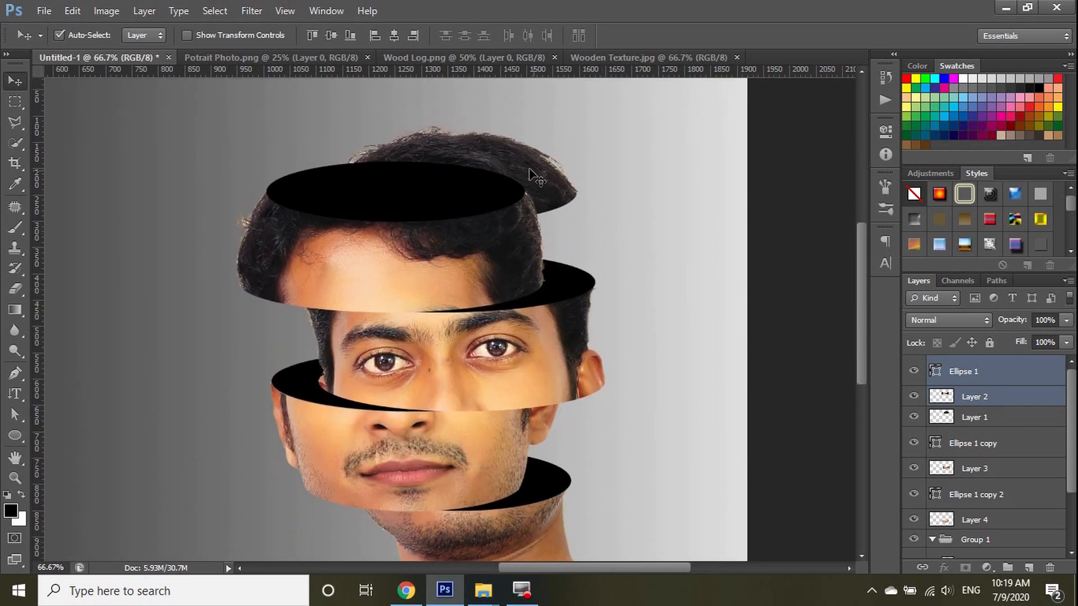
left_click(519, 156)
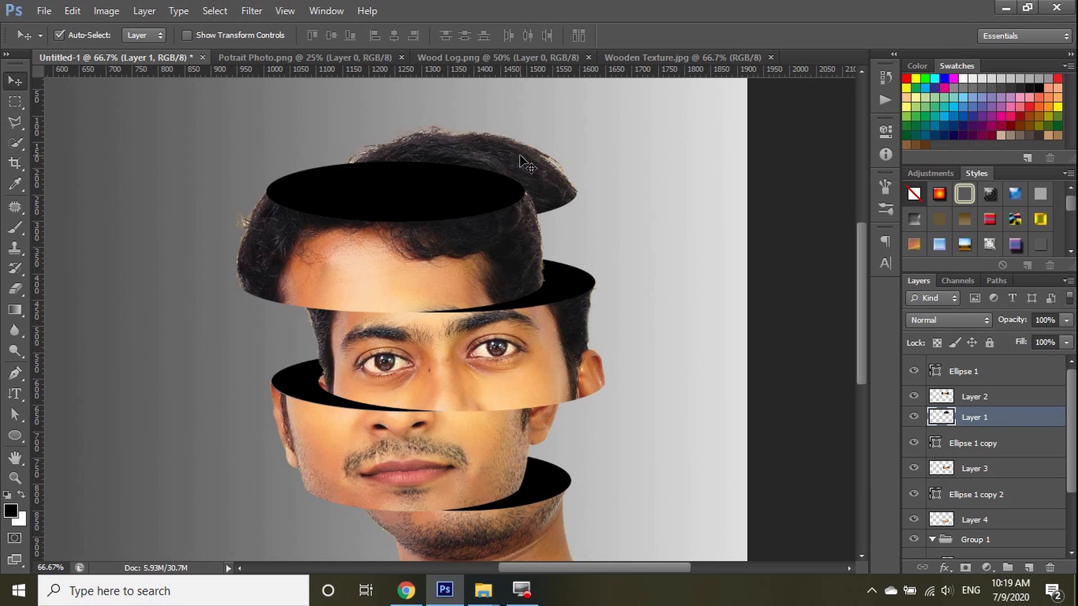
left_click(785, 219)
Step: Shift the forehead and nose-and-mouth slices together with their ellipses straight right, so they stick out beyond the hair and eye slices
left_click(325, 188)
left_click(323, 239, "shift")
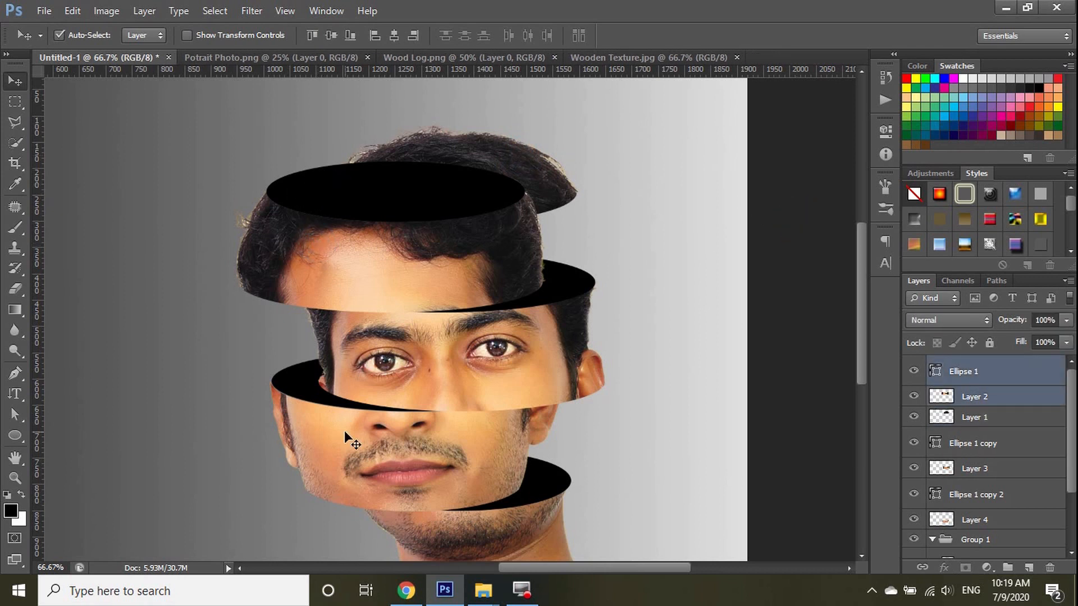
left_click(300, 381, "shift")
left_click(323, 433, "shift")
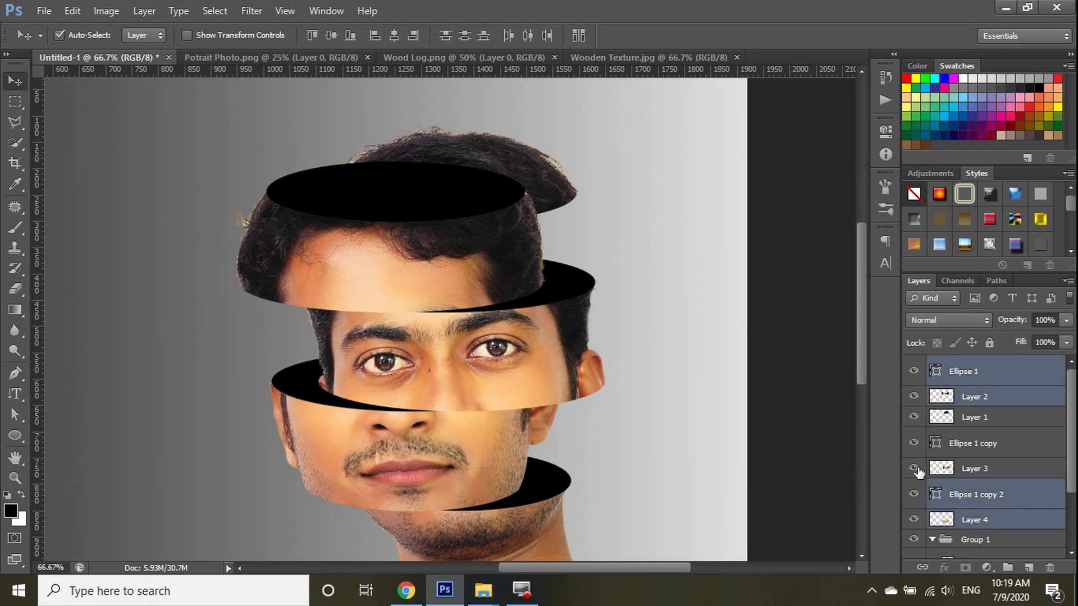
key("shift+Right")
key("shift+Right")
key("shift+Right")
key("shift+Right")
key("shift+Right")
key("shift+Right")
key("shift+Right")
key("shift+Right")
key("shift+Right")
key("shift+Right")
key("shift+Right")
key("shift+Right")
key("shift+Right")
key("shift+Right")
key("shift+Right")
key("shift+Right")
key("shift+Right")
key("shift+Right")
key("shift+Right")
key("shift+Right")
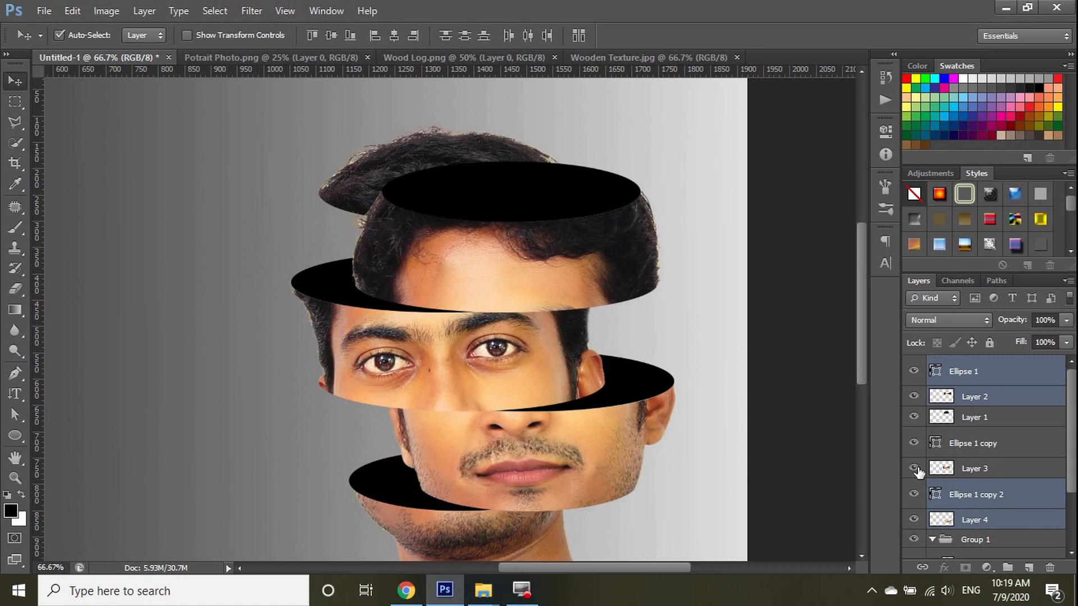
key("shift+Left")
key("shift+Left")
key("shift+Left")
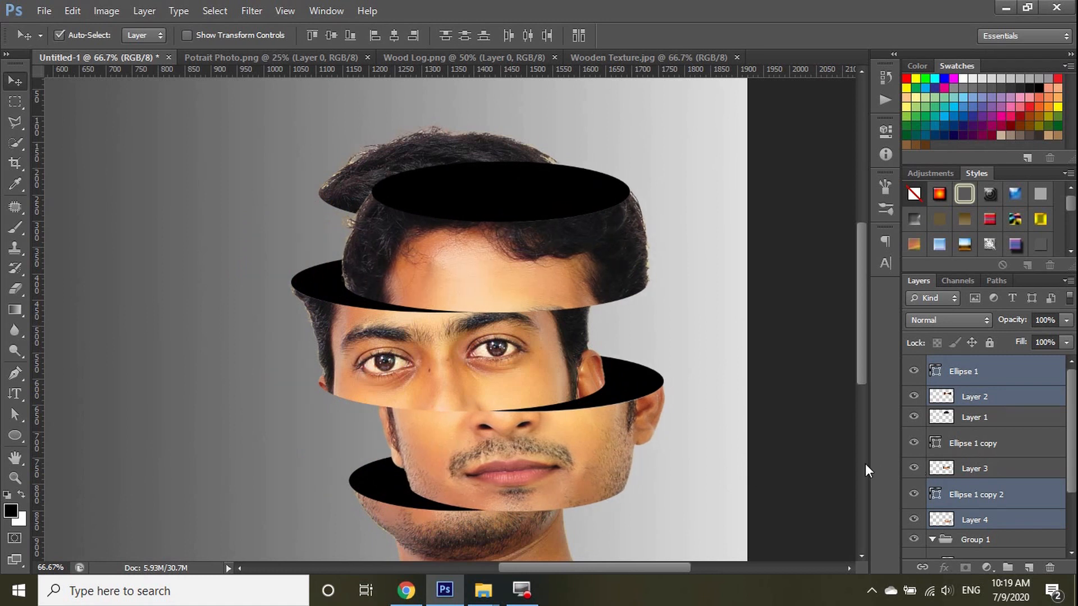
Step: Bring the hair slice in front of all other layers
left_click(383, 174)
key("ctrl+shift+bracketright")
left_click_drag(629, 393, 628, 380)
Step: Copy the whole Wooden Texture image, paste it above Ellipse 1 copy 3 and squash it vertically over the chin's cut surface
left_click(667, 56)
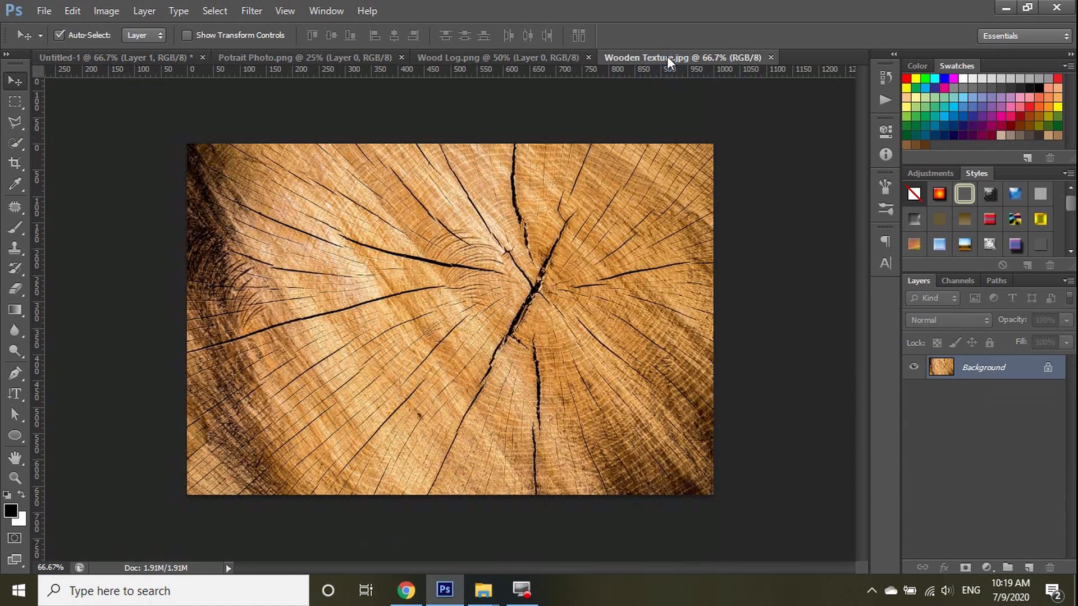
key("ctrl+a")
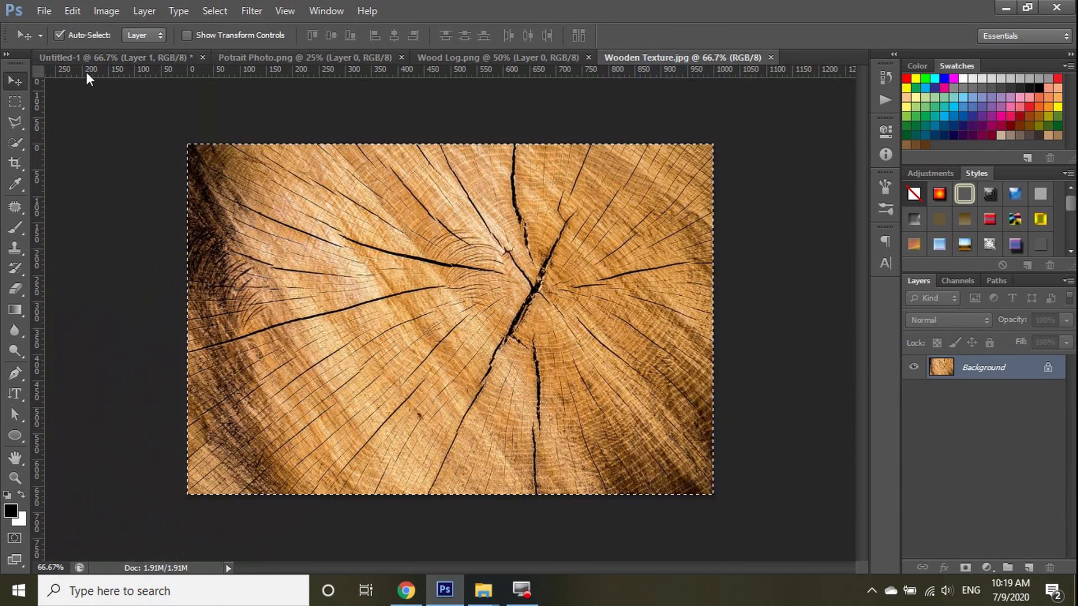
left_click(174, 62)
left_click(378, 433)
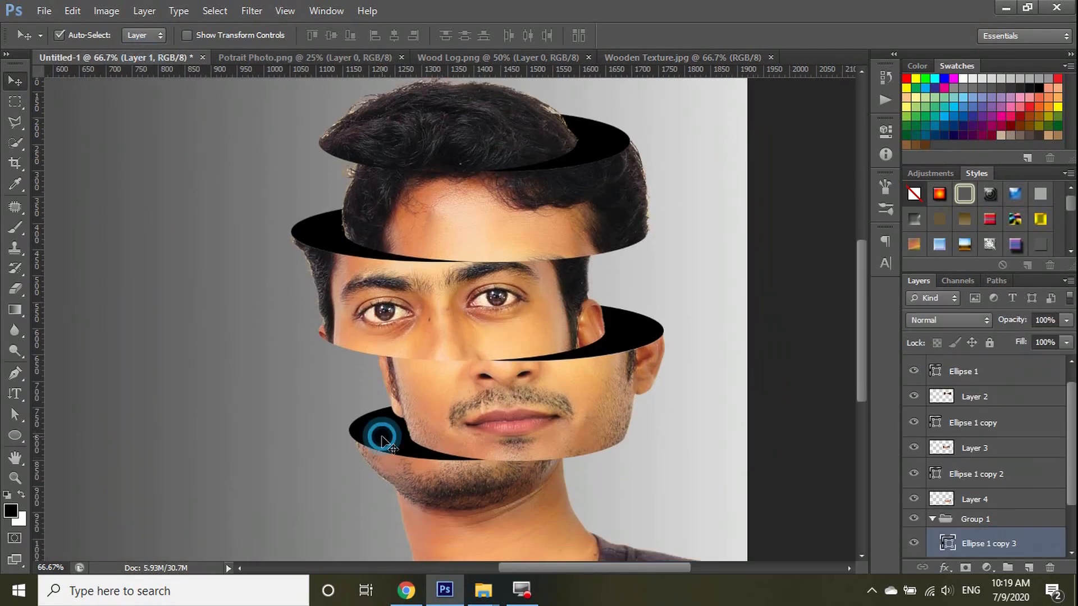
key("ctrl+v")
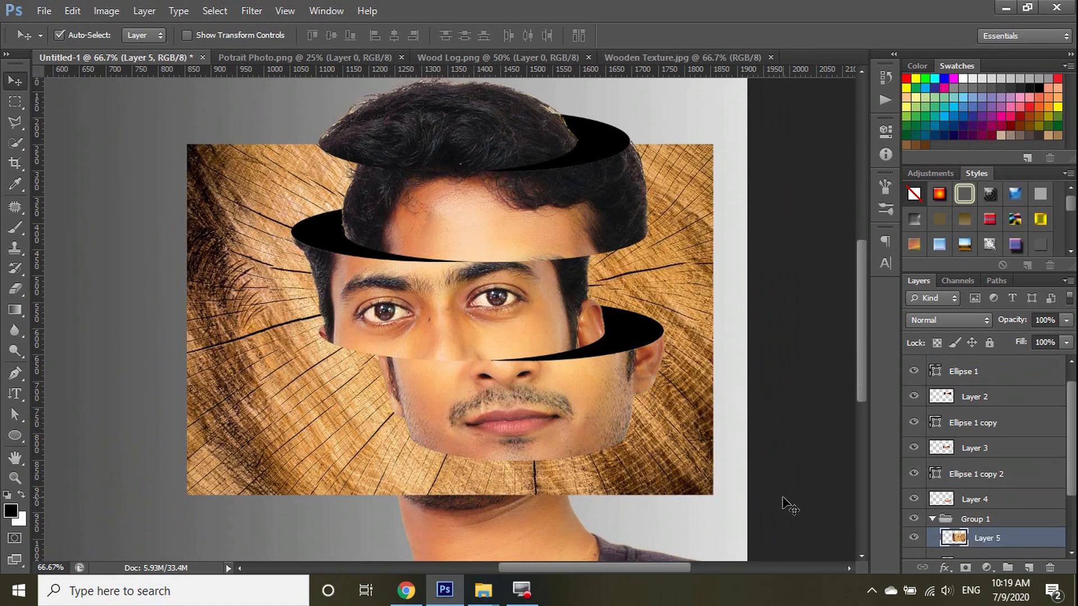
key("ctrl+t")
left_click_drag(450, 144, 424, 375)
key("Return")
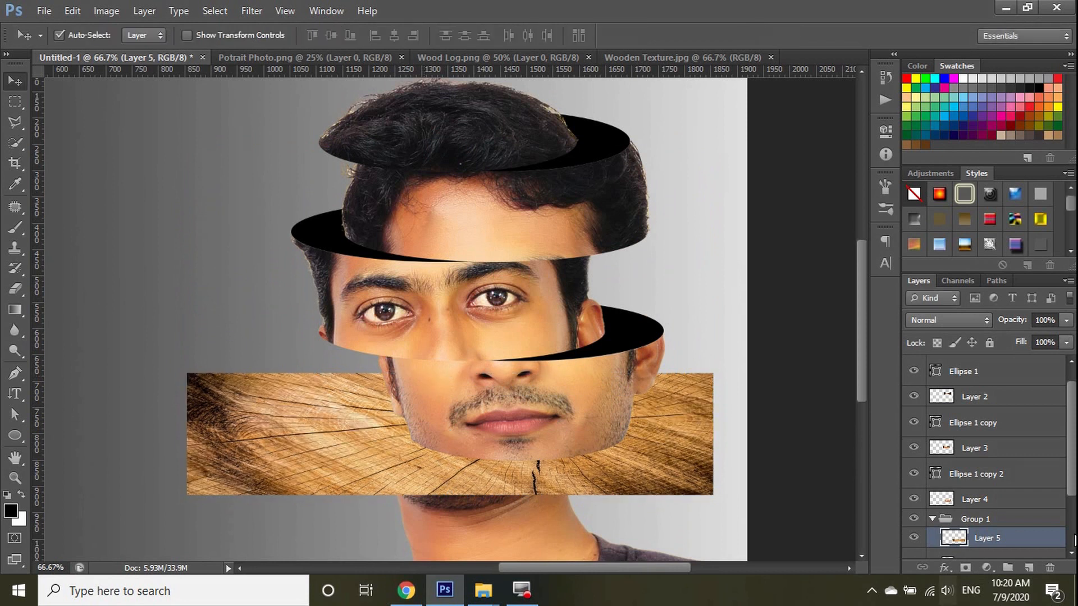
Step: Clip the squashed wood texture to Ellipse 1 copy 3 and shift it left so the wood cracks fall on the exposed surface
right_click(986, 538)
left_click(916, 224)
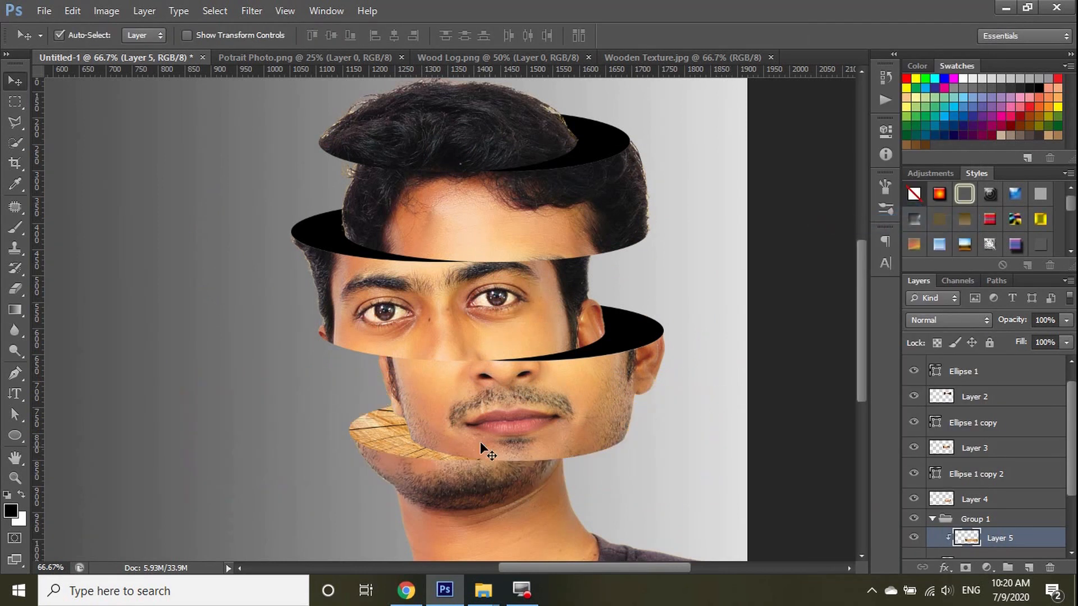
key("ctrl+t")
left_click_drag(526, 434, 443, 443)
key("Return")
Step: Paste the wood texture above Ellipse 1 copy 2, squash it vertically and place it over the nose-and-mouth slice's cut surface
left_click(634, 332)
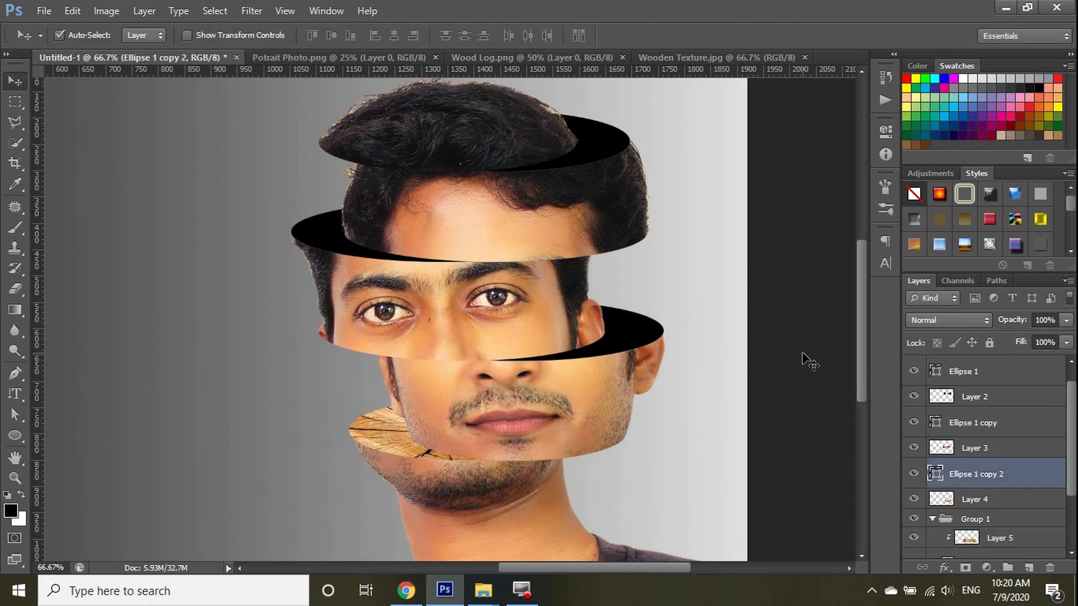
key("ctrl+v")
key("ctrl+t")
left_click_drag(441, 143, 450, 392)
left_click_drag(551, 450, 636, 353)
key("Return")
Step: Clip this texture to Ellipse 1 copy 2 and shift it slightly up and left within the ellipse
right_click(989, 470)
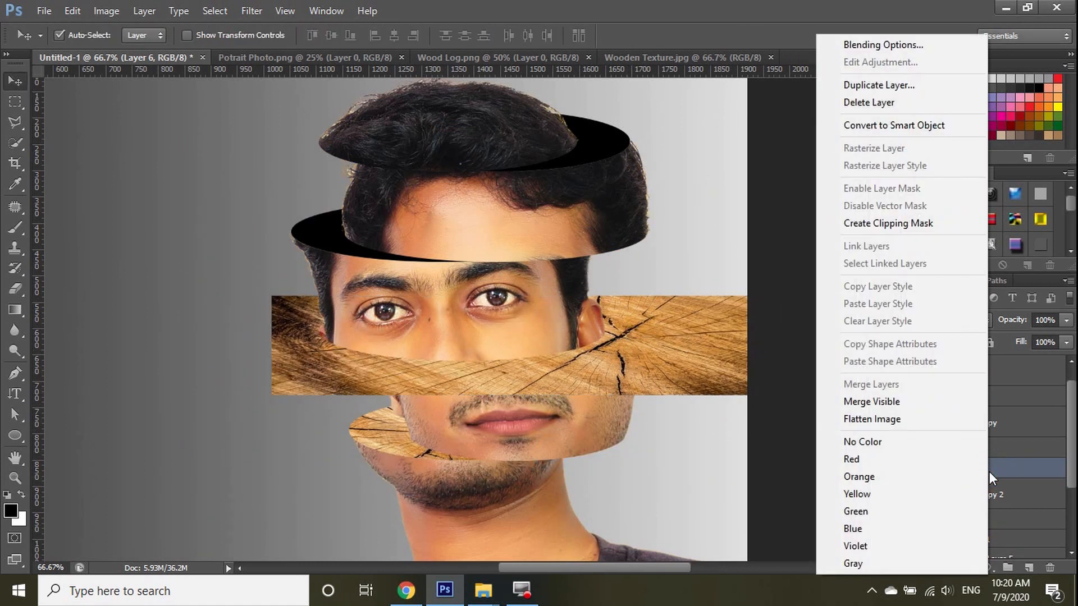
left_click(893, 223)
key("ctrl+t")
left_click_drag(667, 332, 645, 322)
key("Return")
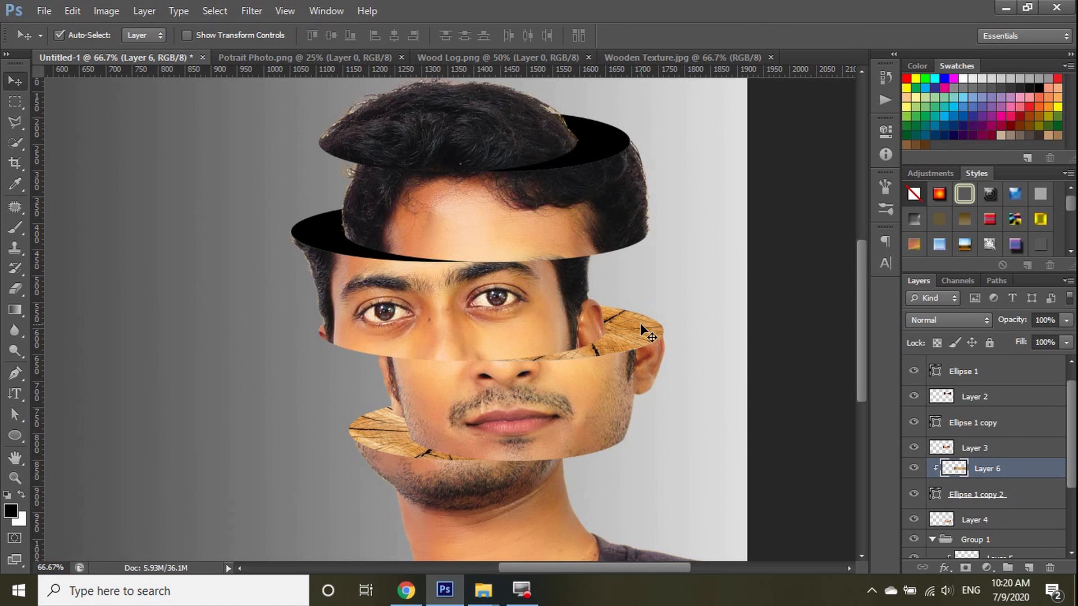
Step: Paste the wood texture above Ellipse 1 copy, squash it to about 30% height and place it over the eye slice's cut surface
scroll(630, 323, "up", 3)
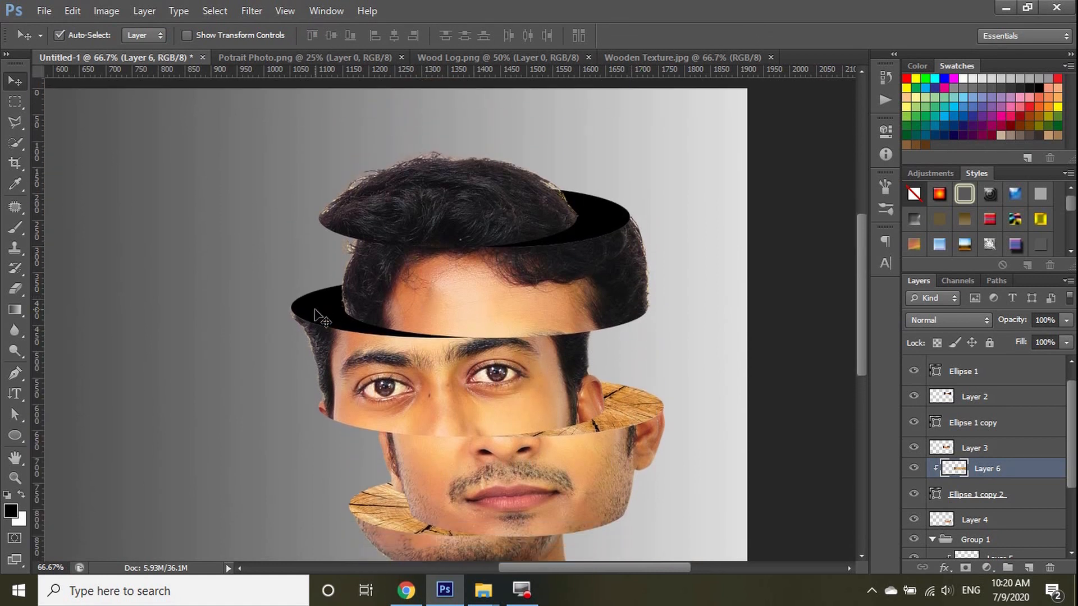
left_click(315, 310)
key("ctrl+v")
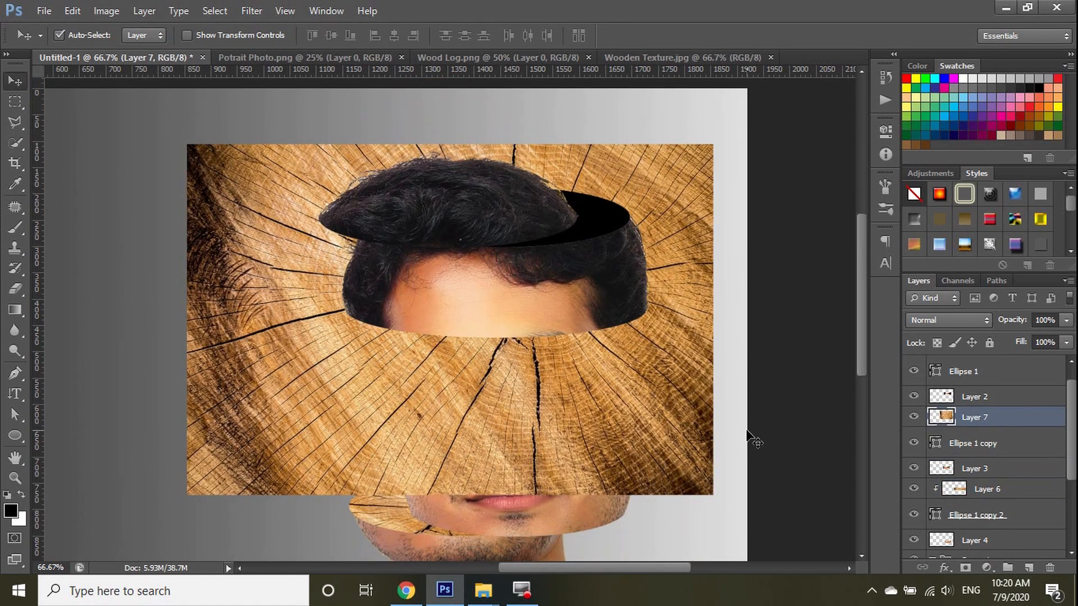
key("ctrl+t")
left_click_drag(453, 145, 454, 390)
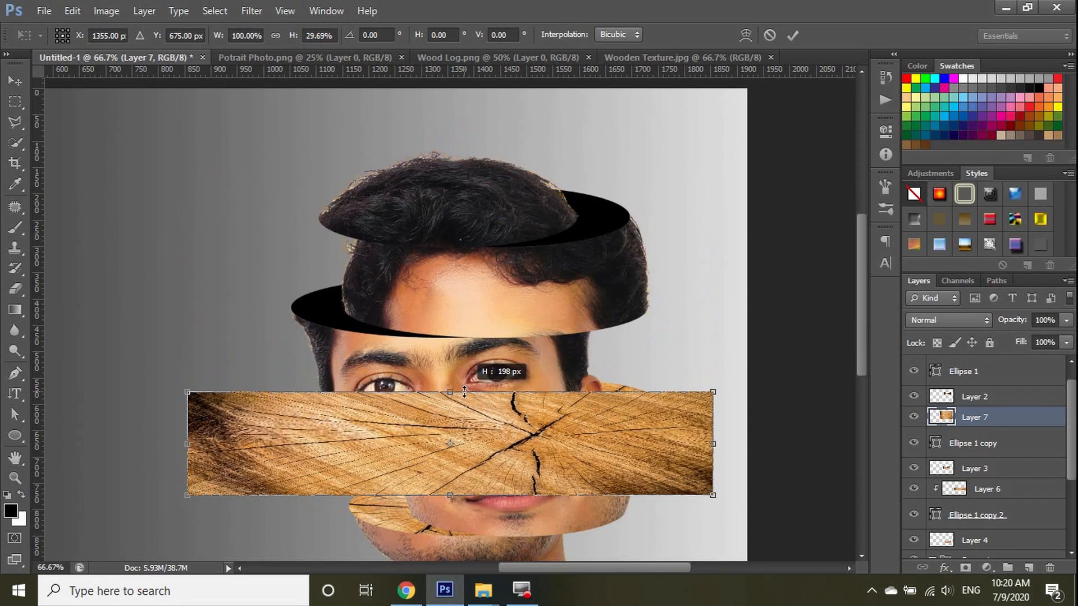
left_click_drag(590, 452, 558, 311)
key("Return")
Step: Clip the eye slice's wood texture to Ellipse 1 copy and shift it to the right
right_click(988, 418)
left_click(977, 221)
key("ctrl+t")
left_click_drag(426, 310, 480, 306)
double_click(480, 305)
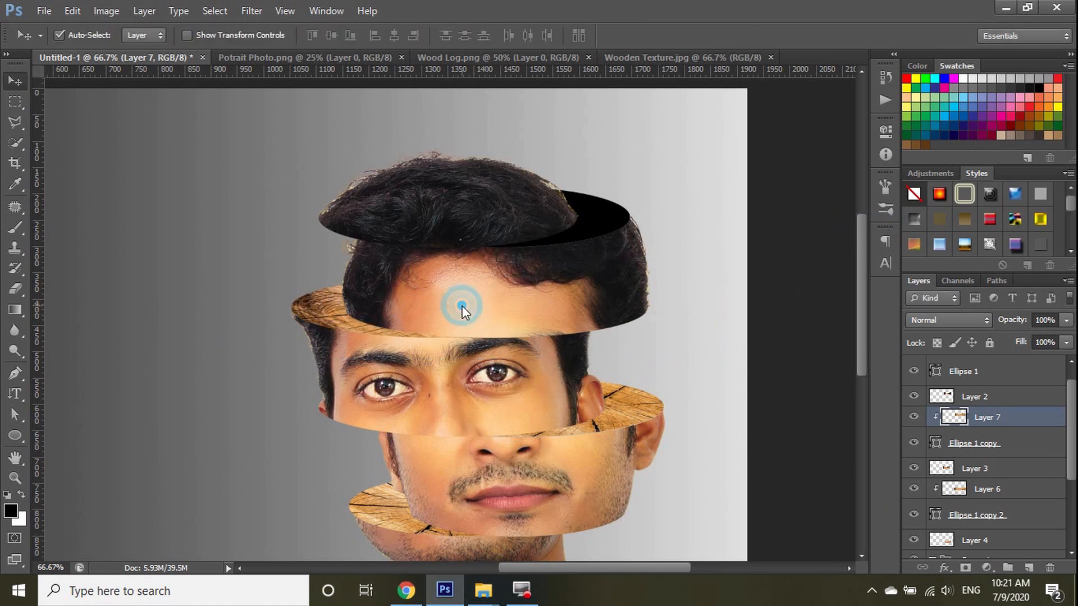
Step: Paste the wood texture above Ellipse 1, squash it to about 23% height and place it over the forehead slice's cut surface
left_click(595, 241)
key("ctrl+v")
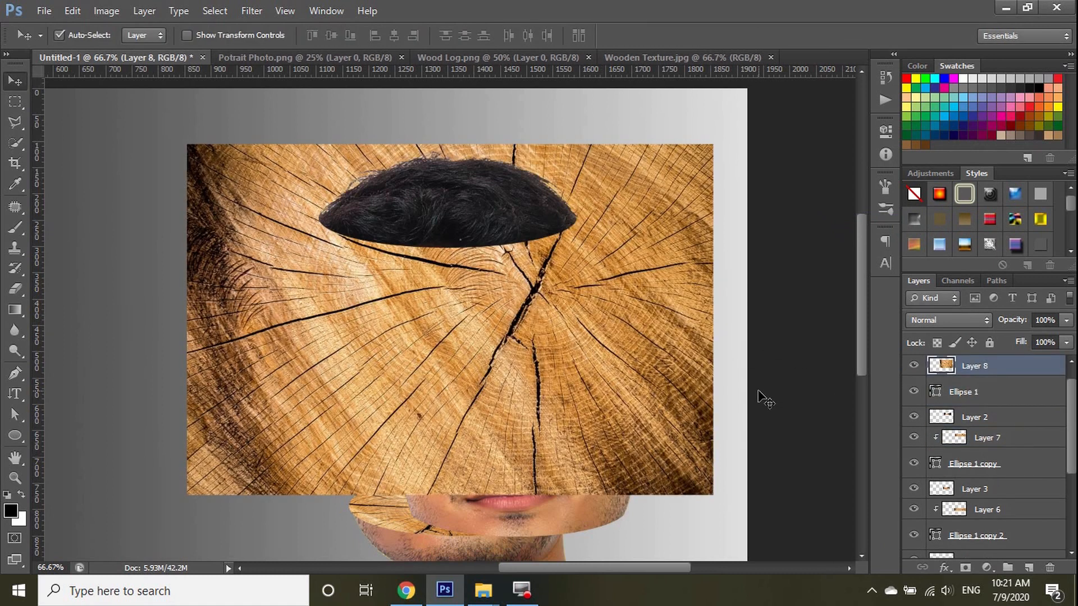
key("ctrl+t")
left_click_drag(449, 143, 458, 412)
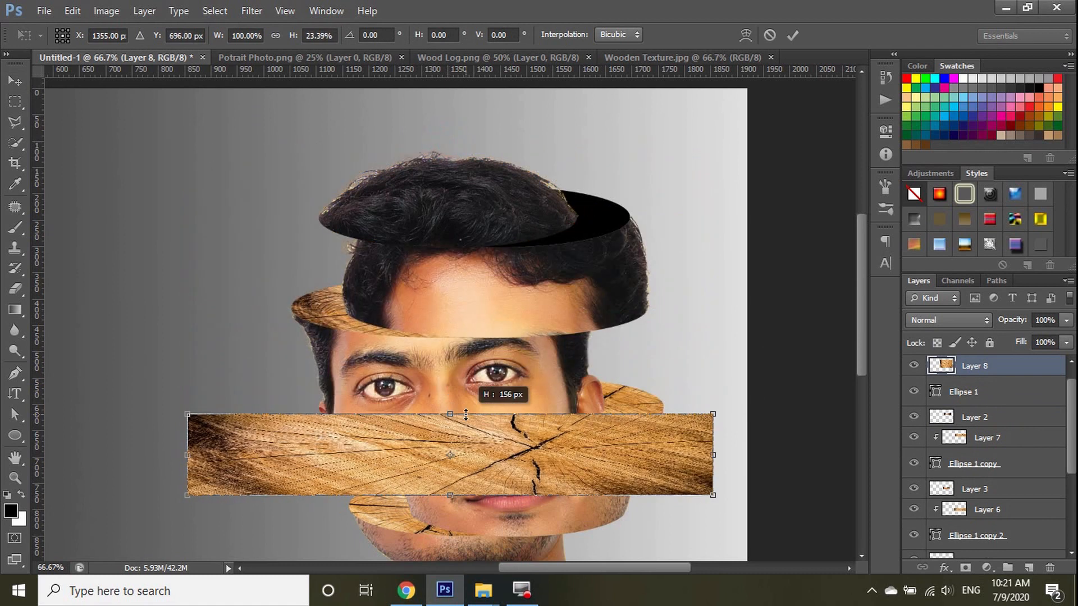
left_click_drag(491, 476, 541, 231)
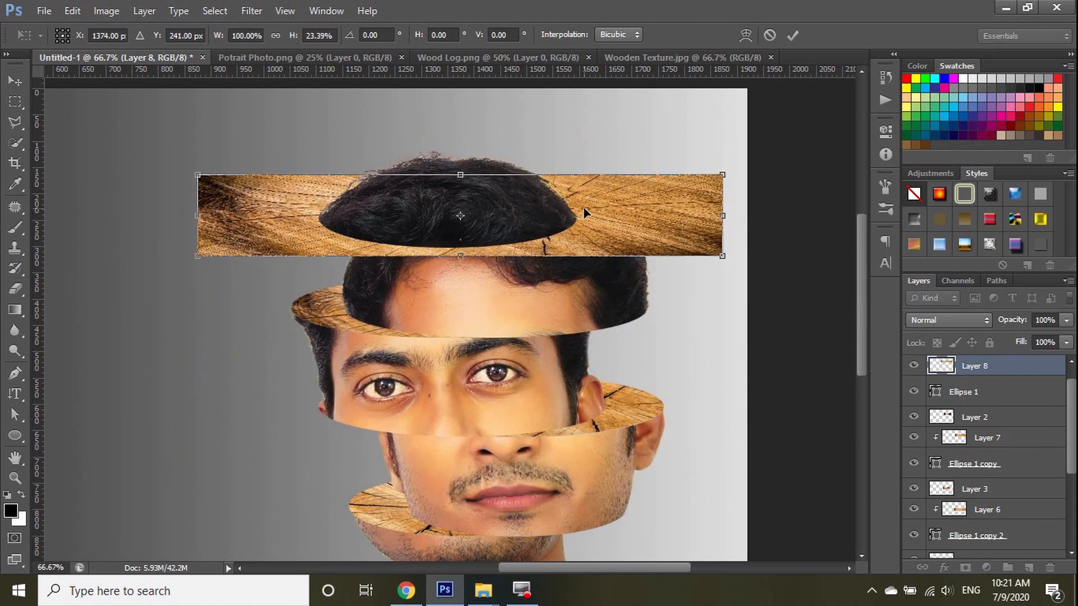
double_click(610, 212)
Step: Clip the forehead slice's wood texture to Ellipse 1 and shift it slightly right so the cracks fall on the exposed surface
right_click(1008, 368)
left_click(949, 223)
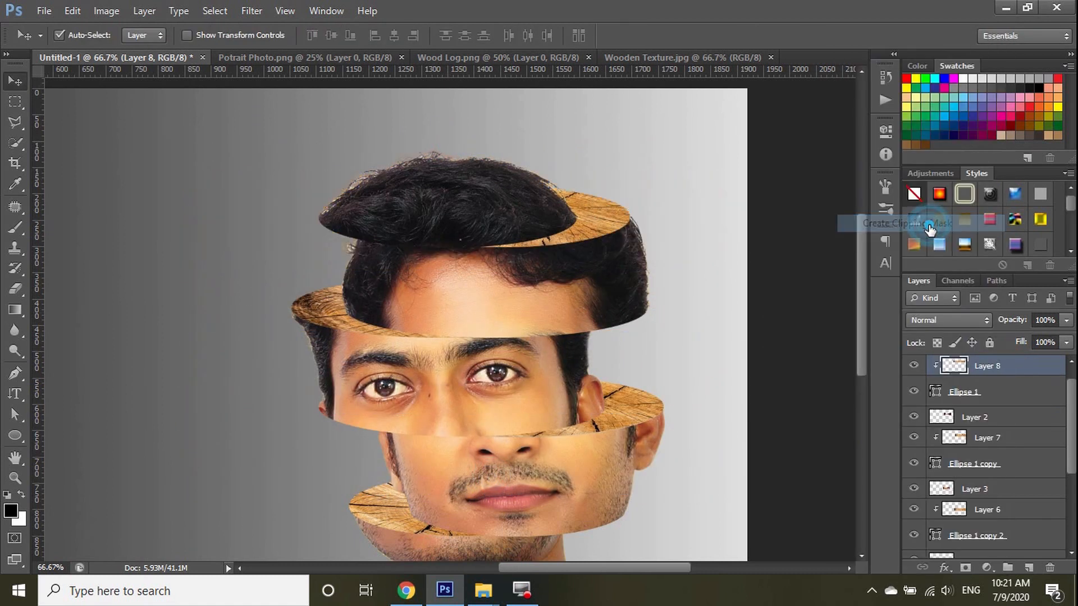
key("ctrl+t")
left_click_drag(587, 218, 606, 221)
double_click(601, 218)
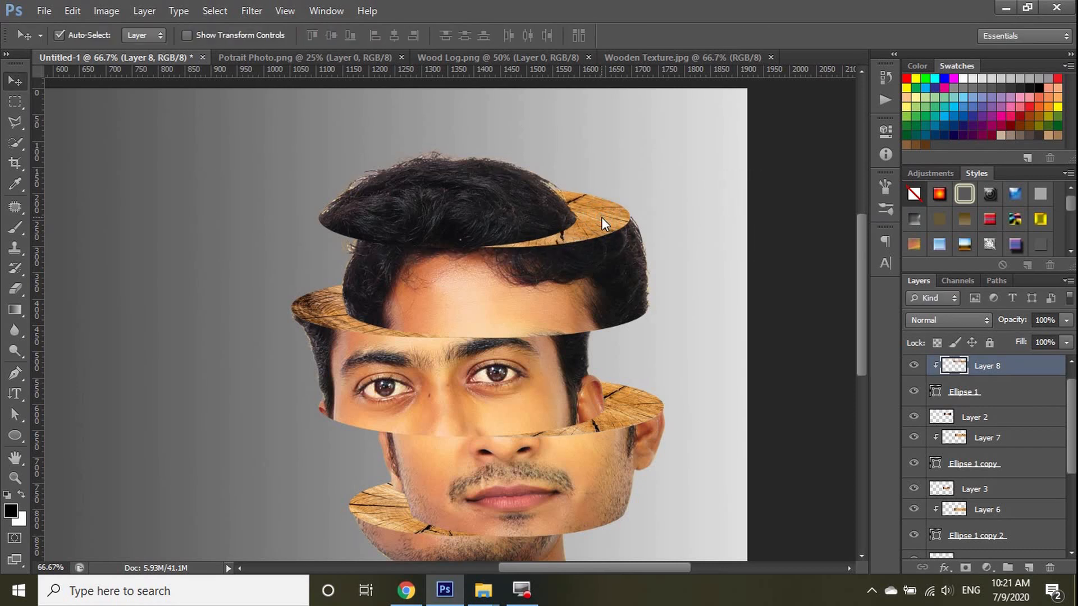
Step: Bring the wood log into the portrait composition, scale it to about 31%, stand it on the forehead slice and delete the hair slice
left_click(469, 59)
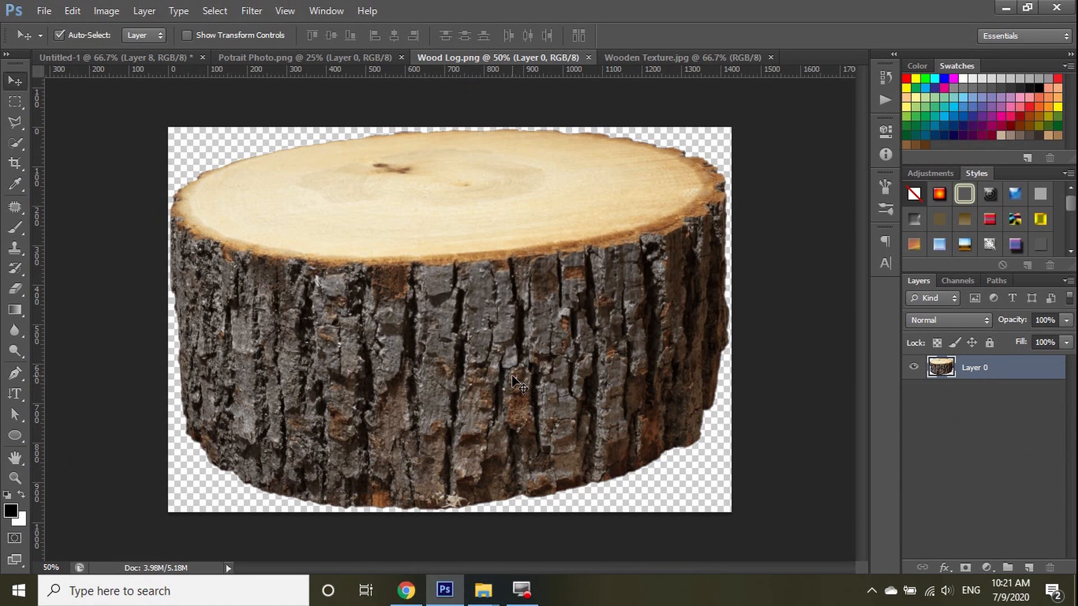
left_click_drag(516, 384, 372, 406)
key("ctrl+t")
left_click_drag(704, 97, 314, 472)
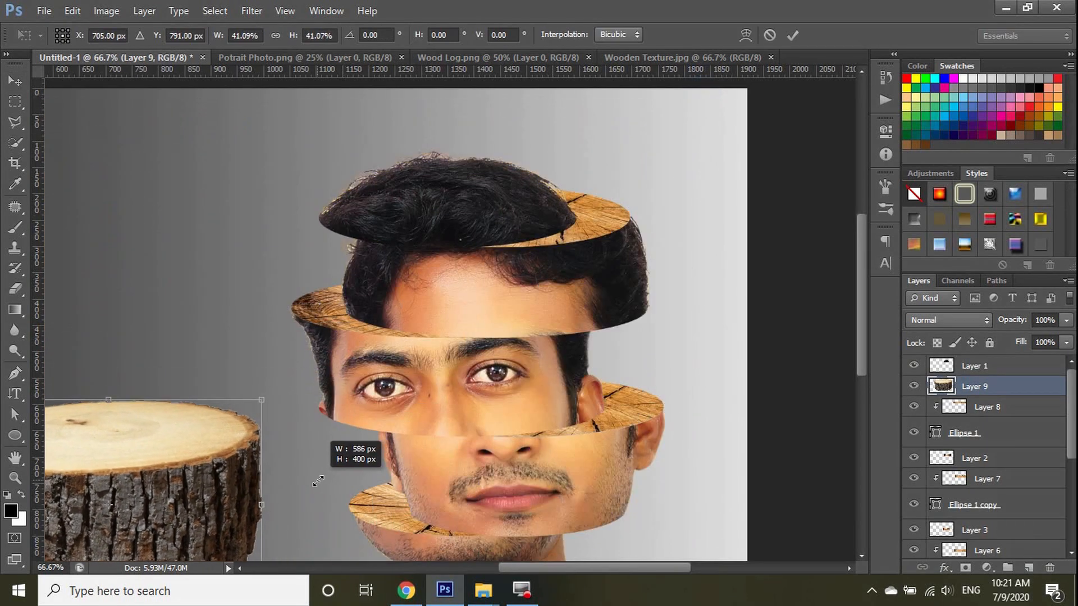
left_click_drag(185, 478, 509, 214)
left_click_drag(587, 101, 543, 181)
left_click_drag(398, 282, 420, 216)
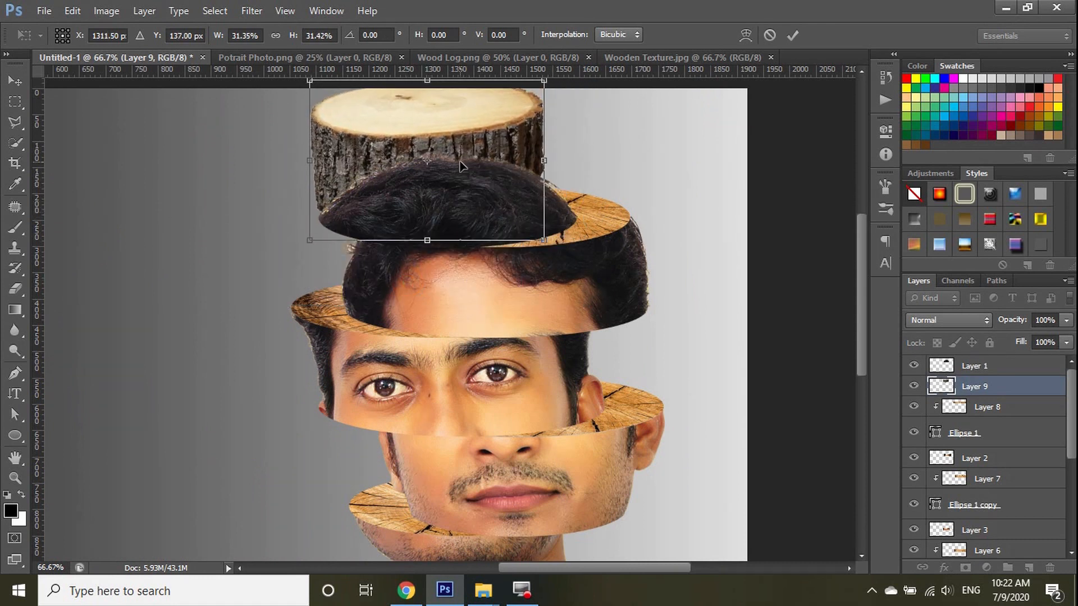
key("Return")
left_click(472, 211)
key("Delete")
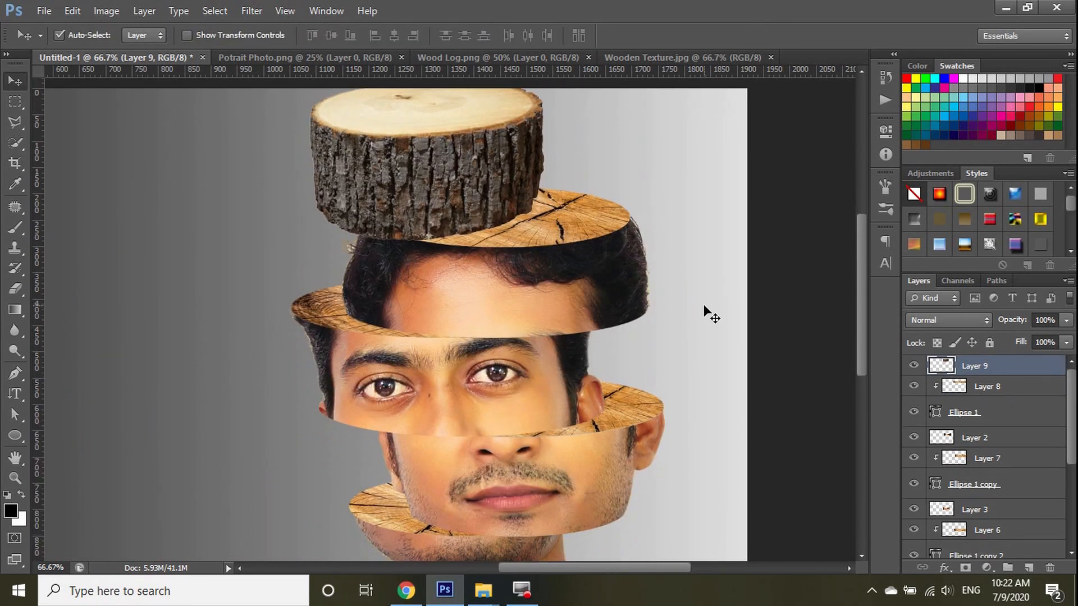
Step: Select the log, all face slices, their ellipses and textures, and the neck, and move them down 60 px together
key("ctrl+minus")
left_click_drag(553, 194, 792, 523)
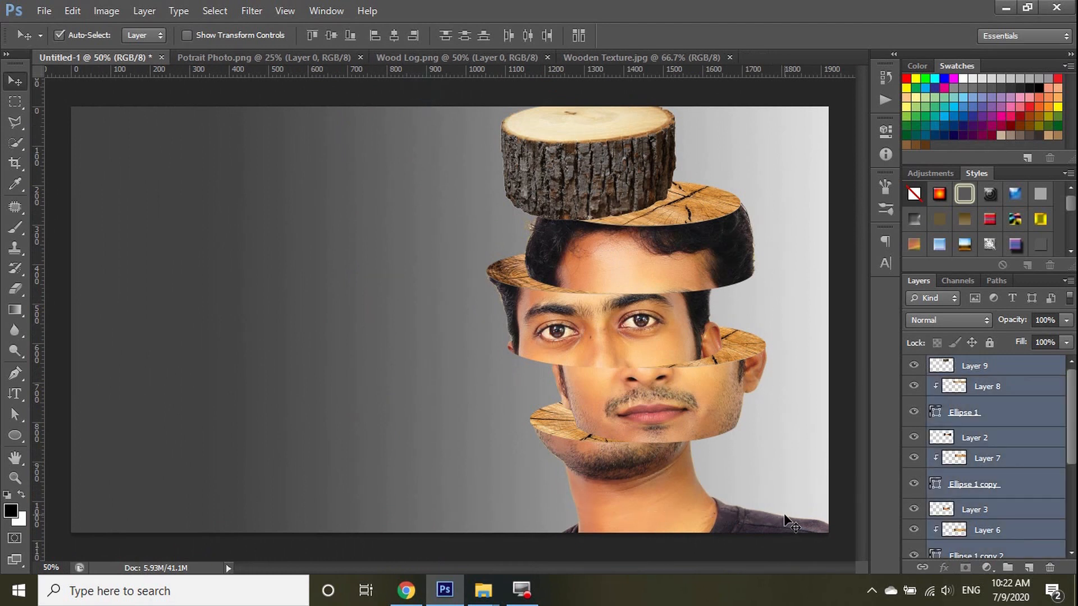
key("shift+Down")
key("shift+Down")
key("shift+Down")
key("shift+Down")
key("shift+Down")
key("shift+Down")
key("shift+Down")
key("shift+Up")
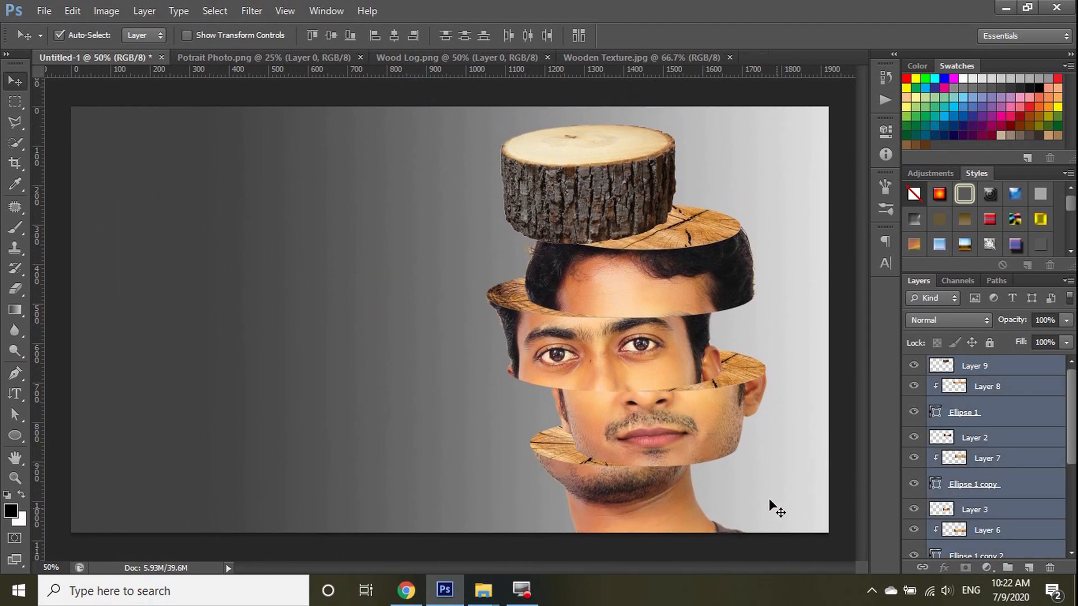
Step: Duplicate Ellipse 1 from the forehead slice and move the copy above Layer 8 in the stacking order
left_click(495, 102)
left_click(556, 169)
key("ctrl+plus")
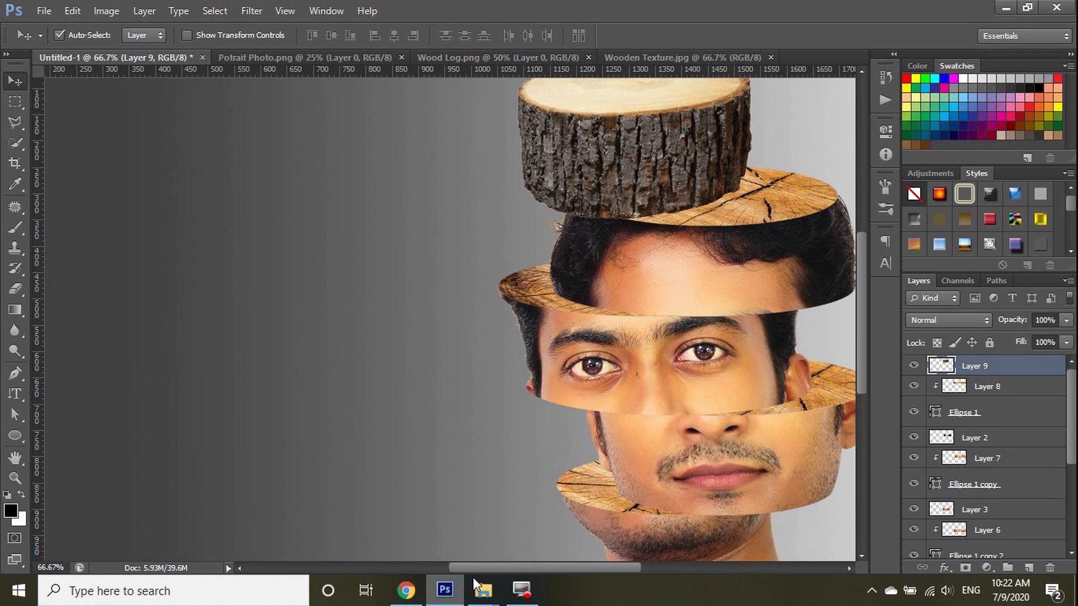
left_click_drag(527, 567, 561, 563)
scroll(565, 239, "up", 3)
left_click(635, 306)
left_click(1024, 422)
left_click_drag(1026, 427, 1030, 573)
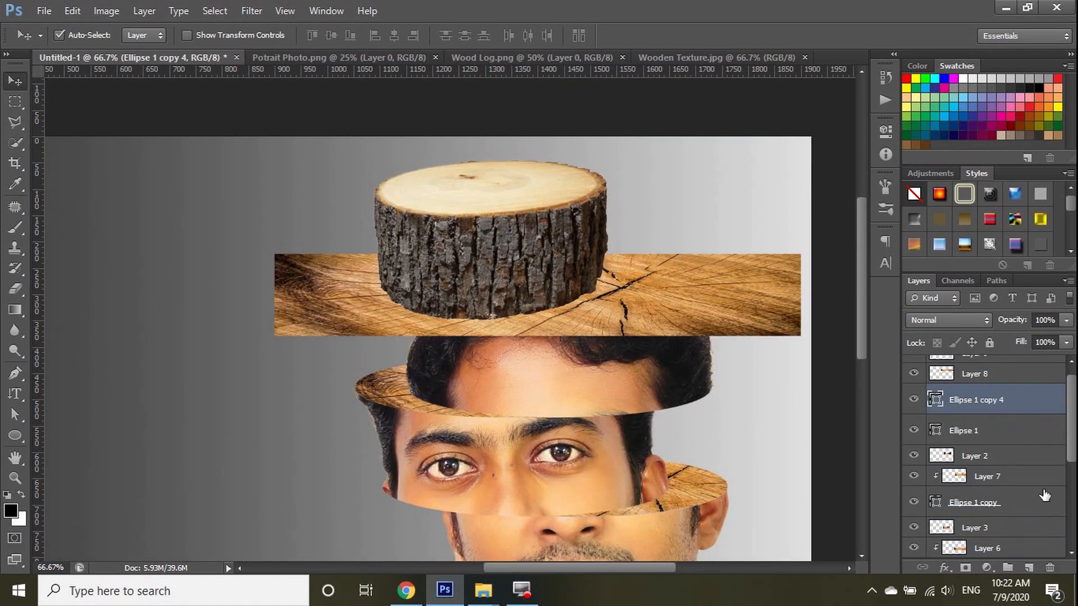
left_click_drag(999, 401, 999, 368)
Step: Clip the Layer 8 wood texture to Ellipse 1 again
left_click(988, 405)
right_click(988, 404)
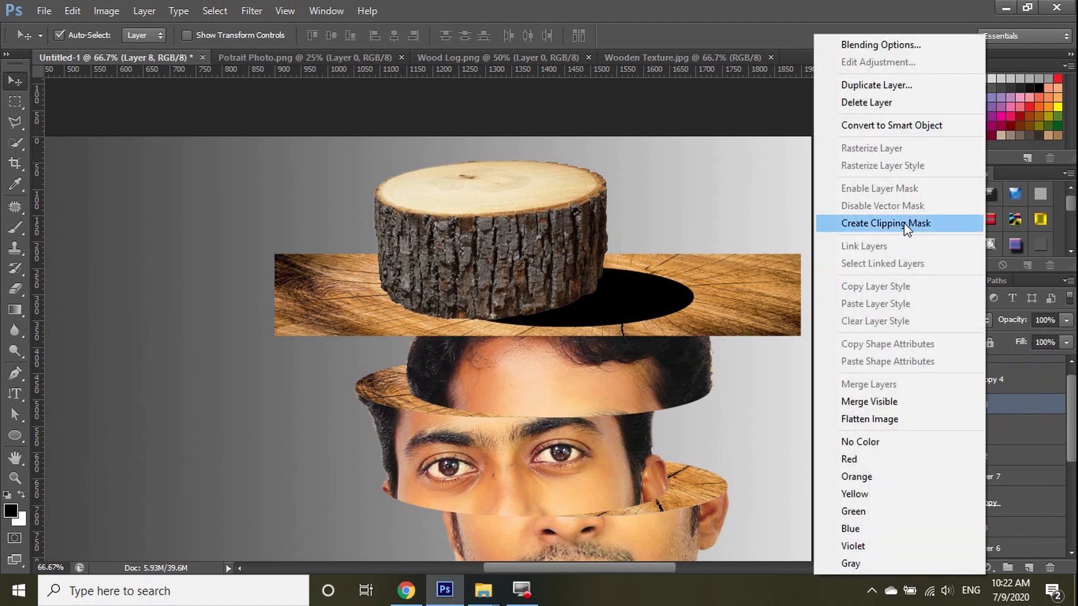
left_click(896, 221)
Step: Place Ellipse 1 copy 4 in front of the log's lower part and shift it and the log about 50 px left
left_click_drag(622, 305, 496, 280)
key("ctrl+]")
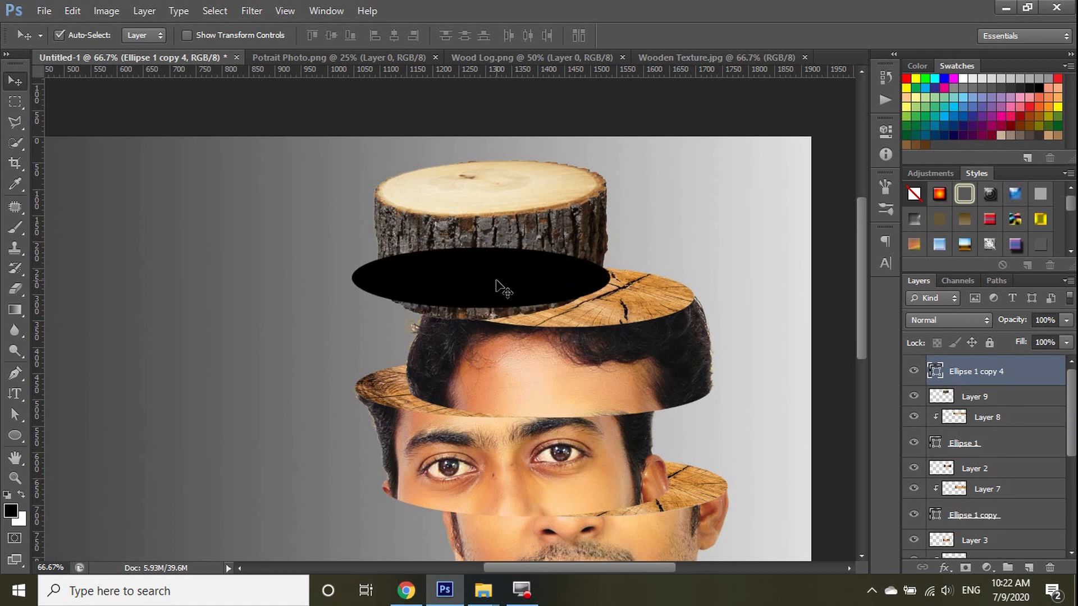
left_click(472, 217, "shift")
key("shift+Left")
key("shift+Left")
key("shift+Left")
key("shift+Left")
key("shift+Left")
key("shift+Left")
key("shift+Left")
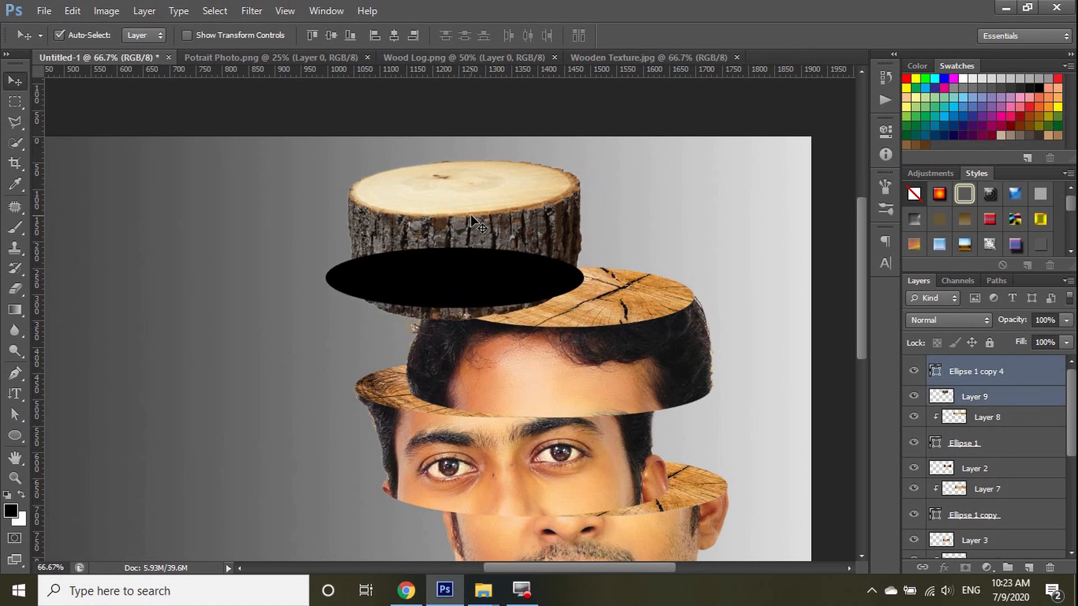
Step: Cover the log's top face with one ellipse and its lower part with a duplicate, narrowed to about the log's width
left_click_drag(472, 277, 446, 275)
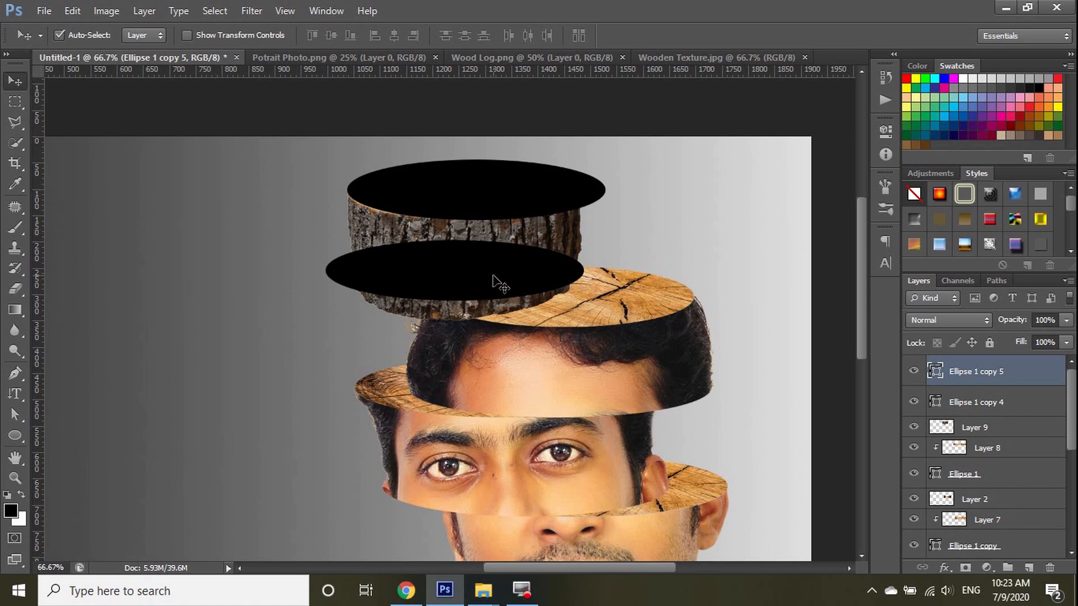
key("ctrl+t")
mouse_move(591, 270)
left_mouse_down()
mouse_move(623, 272)
mouse_move(573, 270)
left_mouse_up()
left_click_drag(335, 271, 353, 271)
key("Return")
Step: Widen the lower ellipse slightly and move it down a little so its ends meet the log's sides
scroll(522, 275, "up", 5)
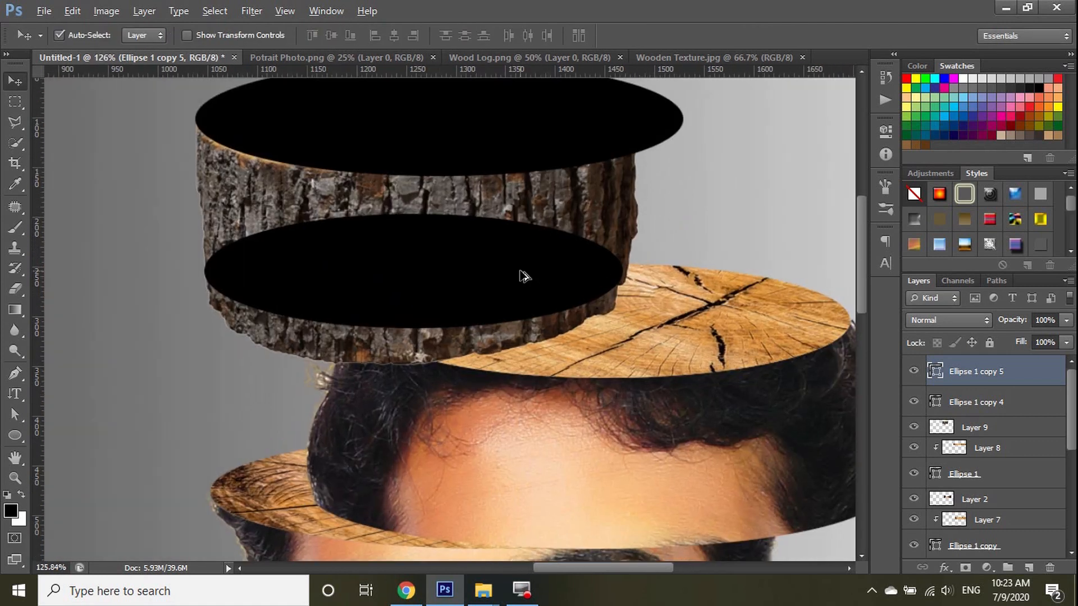
key("ctrl+t")
left_click_drag(624, 273, 626, 274)
left_click_drag(539, 277, 479, 294)
key("Return")
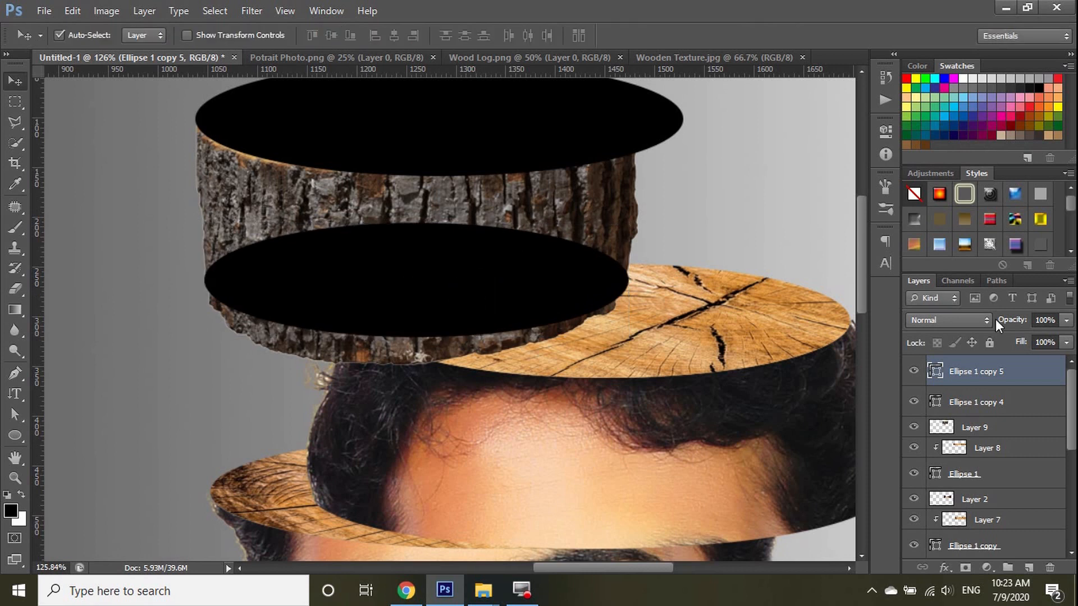
Step: Trim the Layer 9 log along the lower curve of Ellipse 1 copy 5, deleting the bark beneath that ellipse
left_click(934, 377, "ctrl")
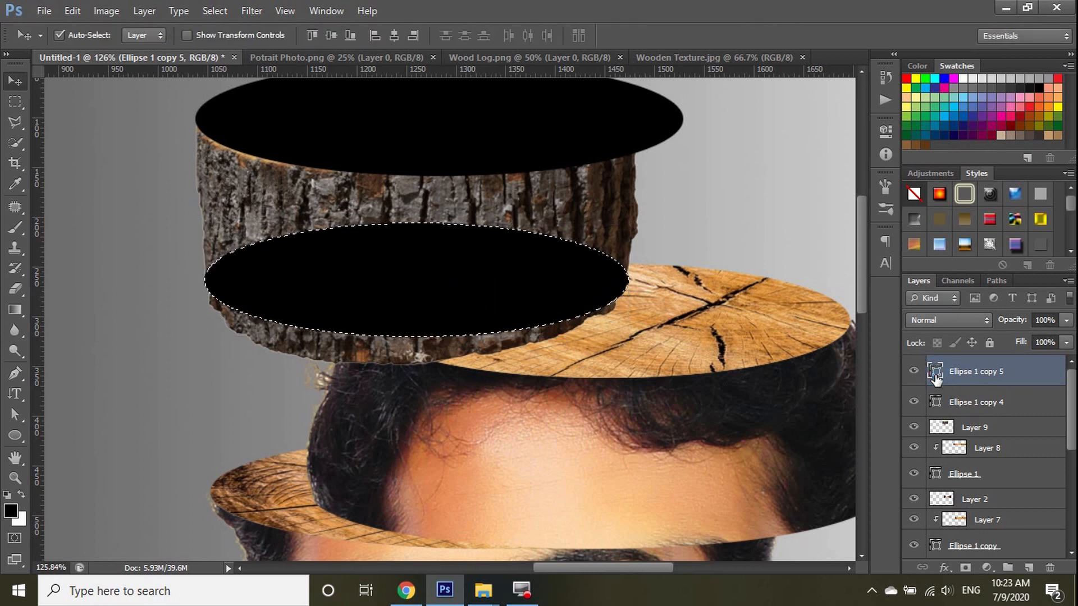
scroll(745, 372, "up", 1)
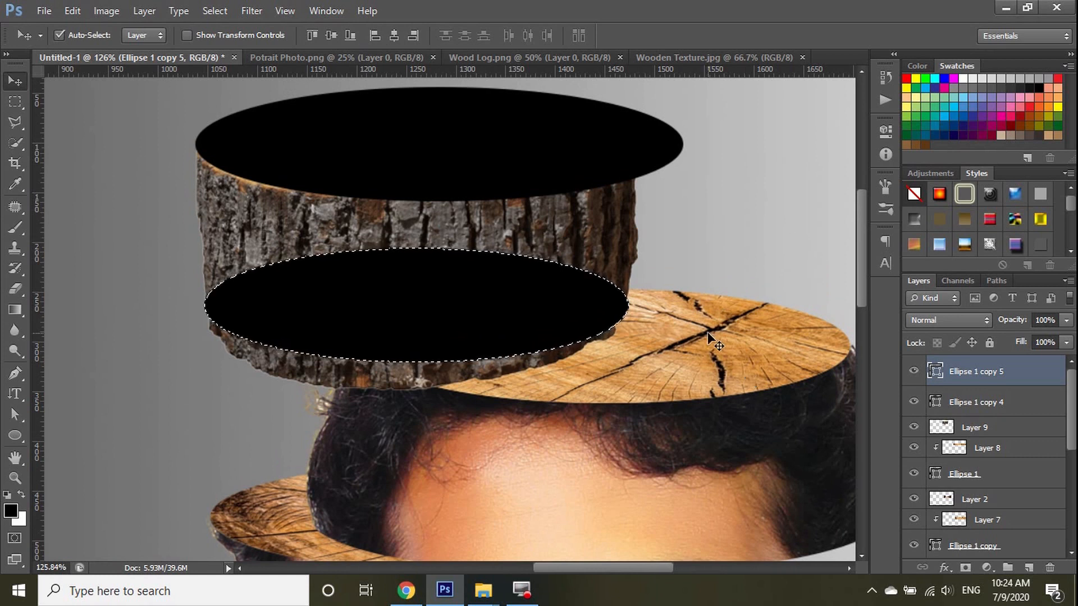
scroll(676, 312, "up", 2)
left_click(16, 104)
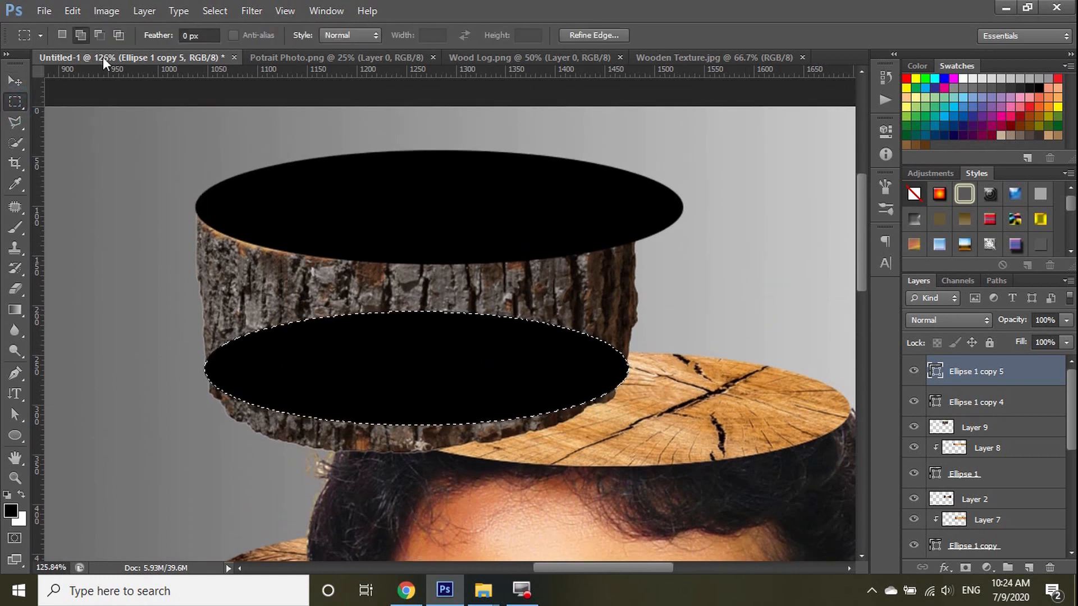
left_click_drag(169, 140, 719, 367)
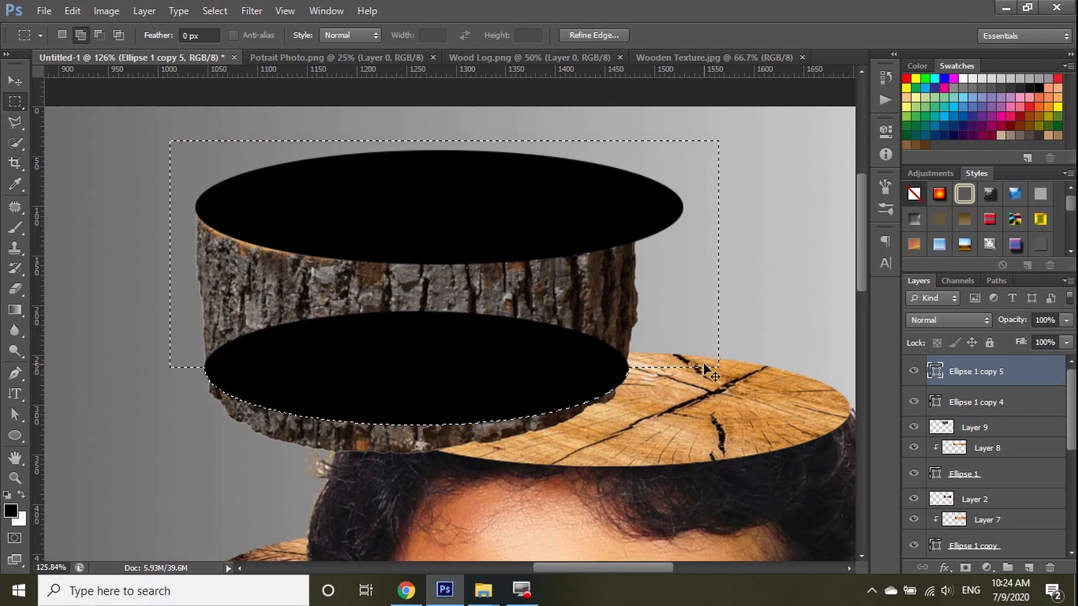
left_click(977, 428)
key("Delete")
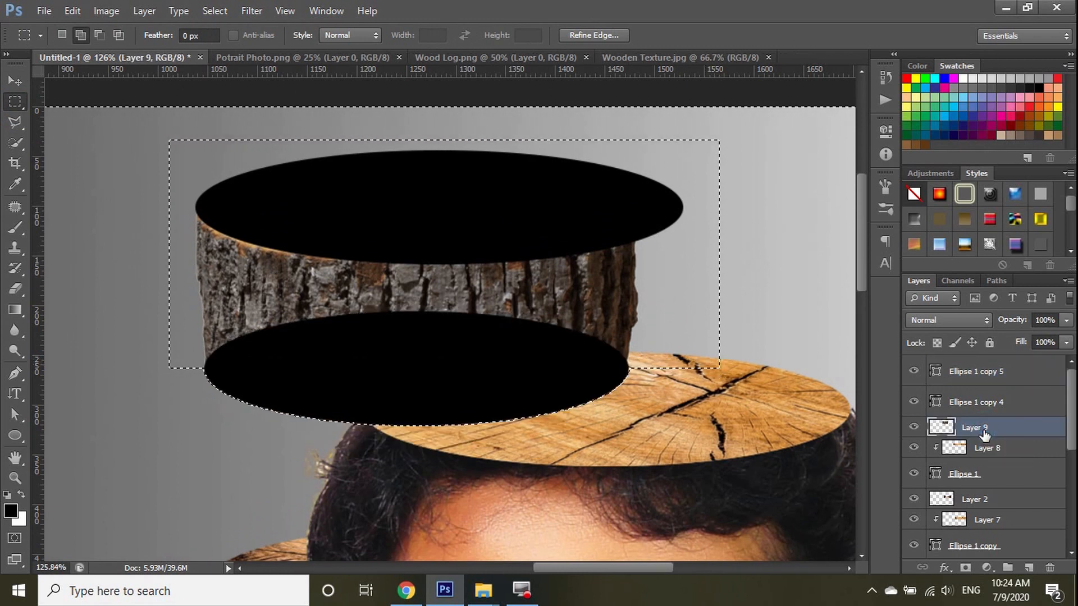
key("ctrl+d")
Step: Delete the lower black ellipse from the log
left_click(15, 81)
left_click(419, 344)
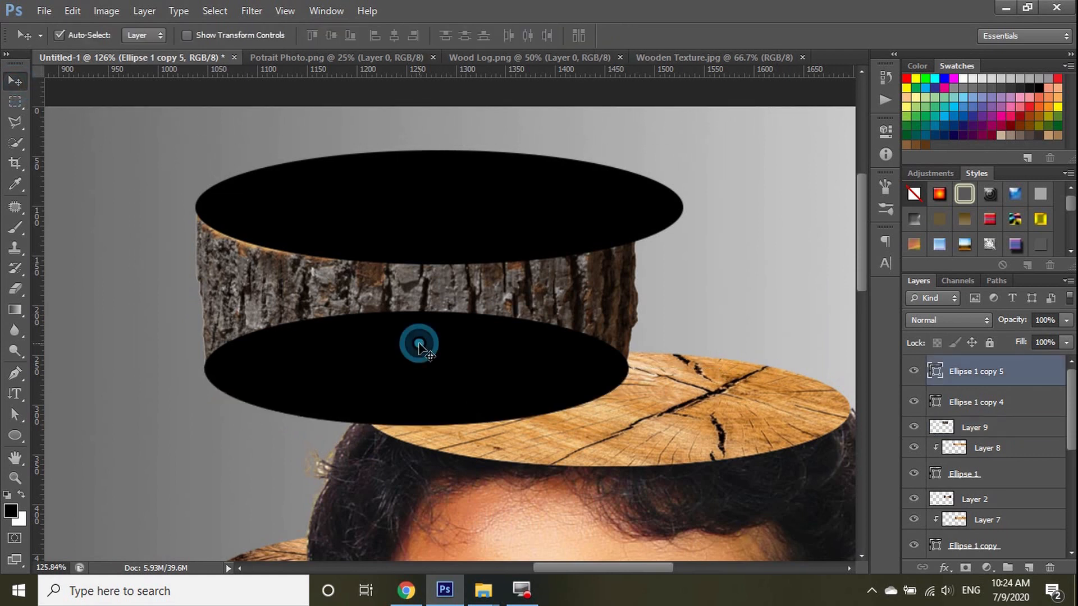
key("Delete")
Step: Narrow the top ellipse to about 91% width and rotate it about -0.96° to fit the log's top rim
key("ctrl+t")
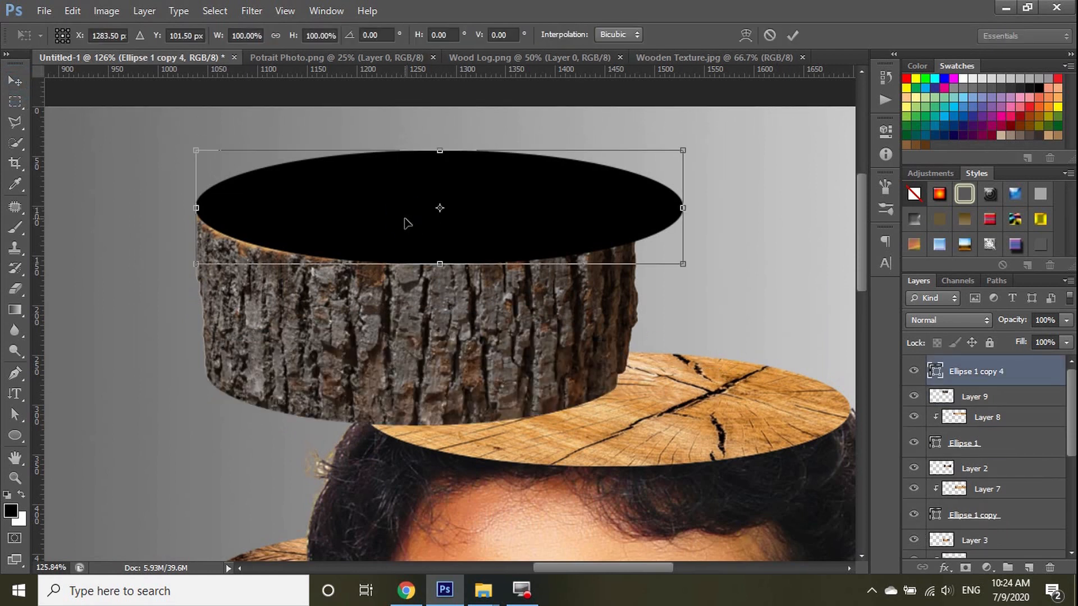
left_click_drag(687, 209, 643, 208)
left_click_drag(541, 202, 548, 202)
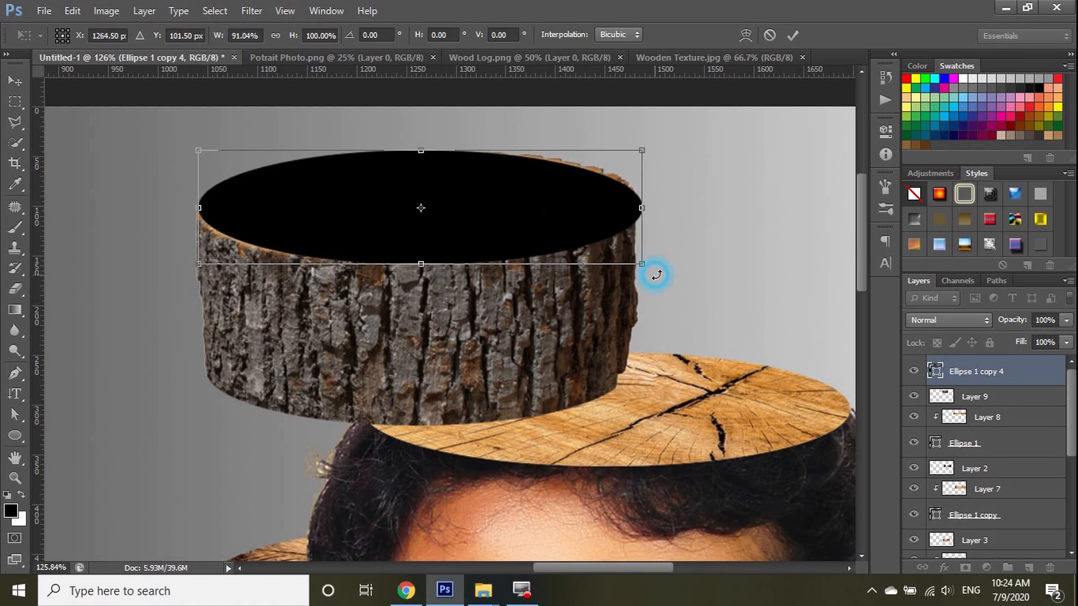
left_click_drag(656, 275, 659, 272)
key("Escape")
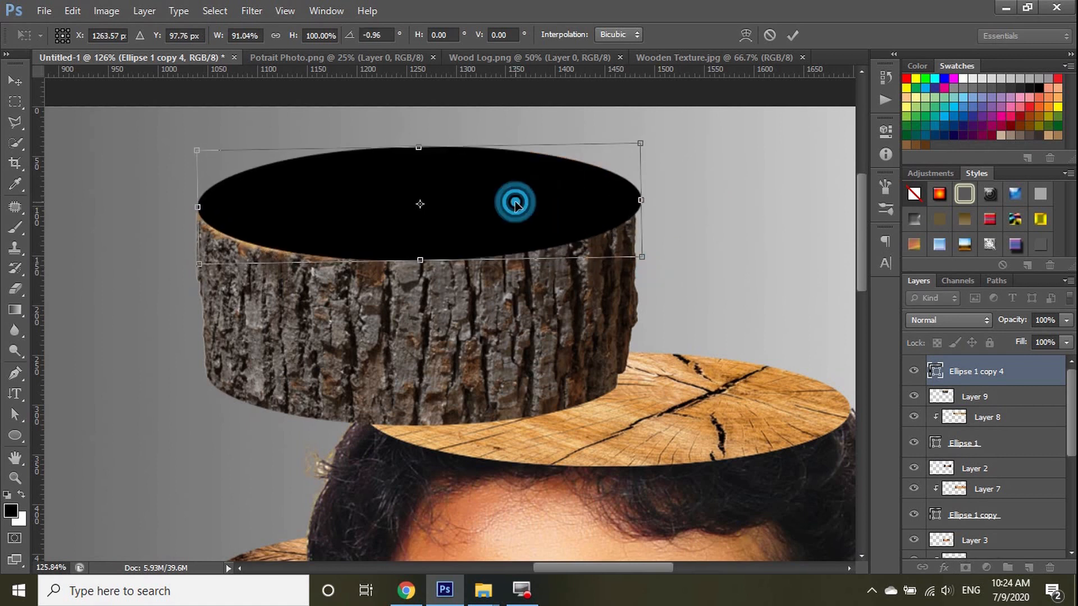
key("ctrl+t")
left_click_drag(641, 203, 639, 203)
double_click(359, 206)
Step: Warp the top ellipse slightly so its edge follows the log's upper rim
key("ctrl+t")
right_click(490, 198)
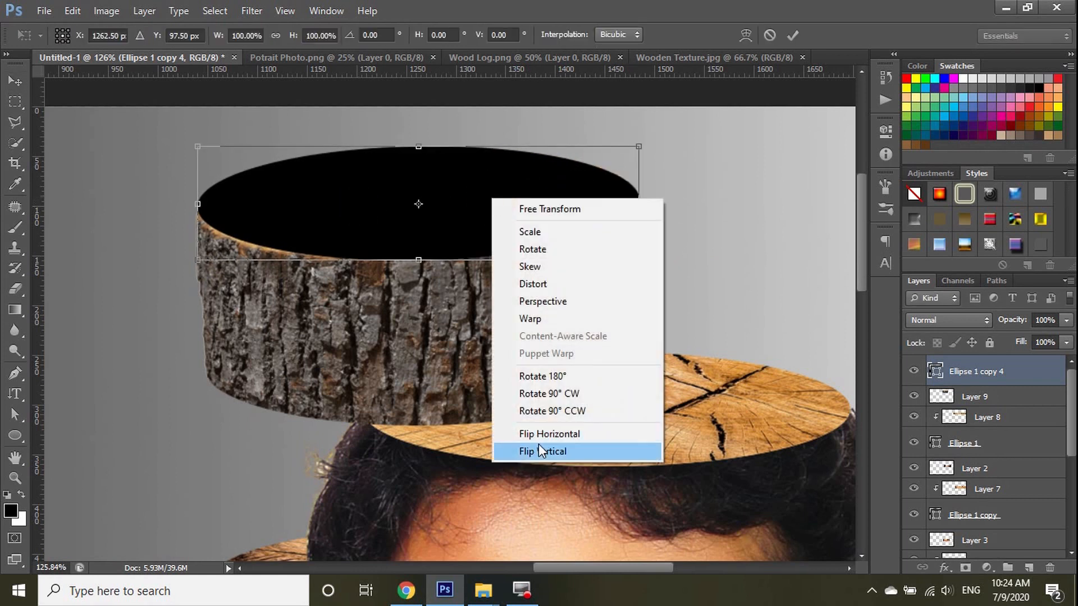
left_click(535, 336)
left_click_drag(255, 226, 256, 231)
left_click_drag(617, 196, 621, 201)
left_click(552, 210)
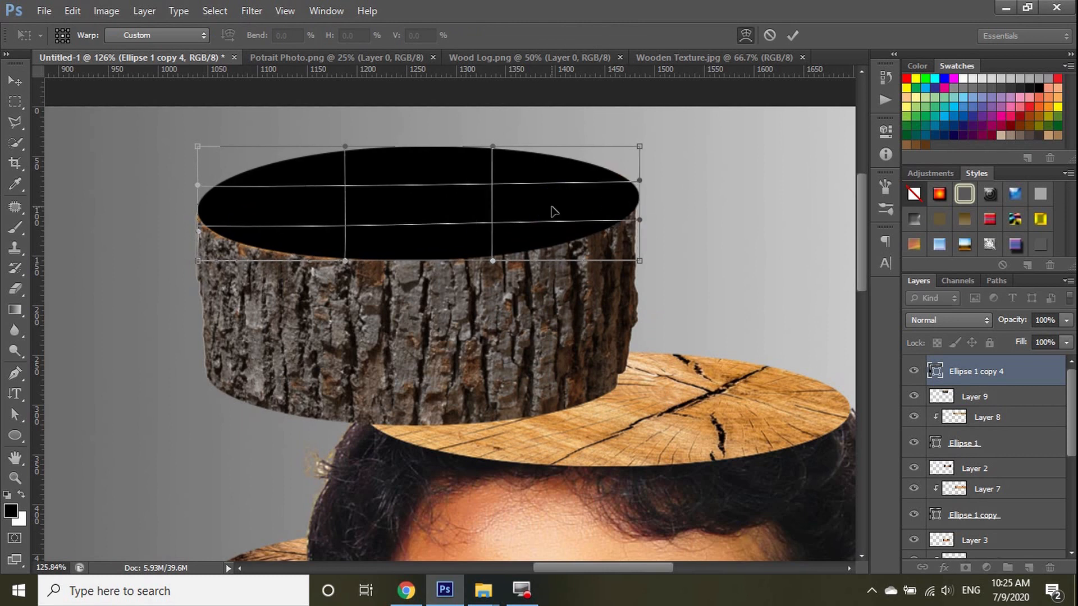
key("Return")
Step: Copy the wood grain from Wooden Texture.jpg into the head composition above Ellipse 1 copy 4
left_click(544, 53)
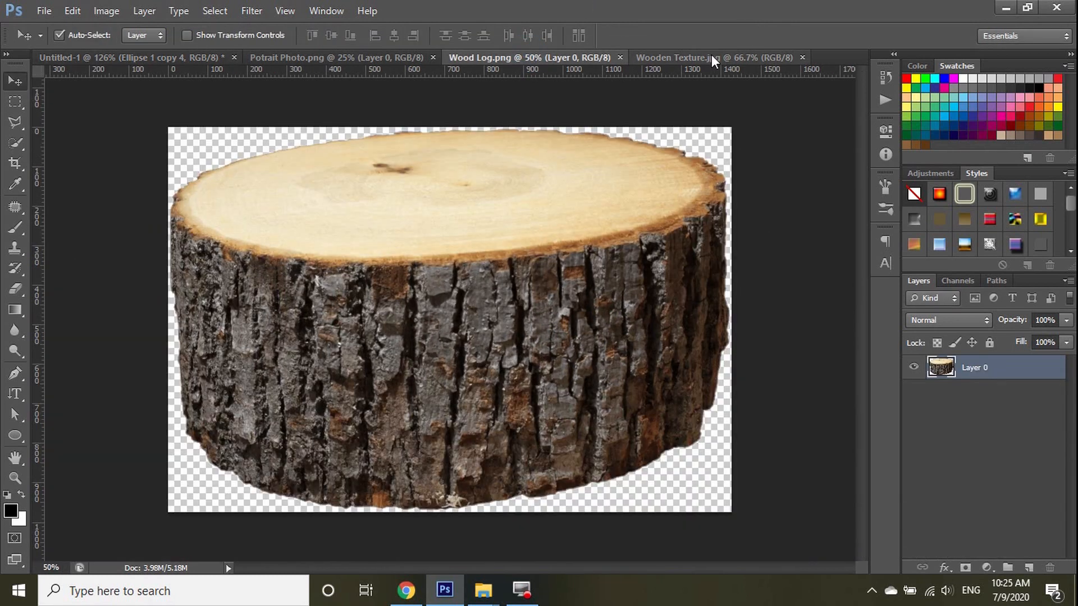
left_click(712, 57)
left_click(106, 61)
left_click(363, 210)
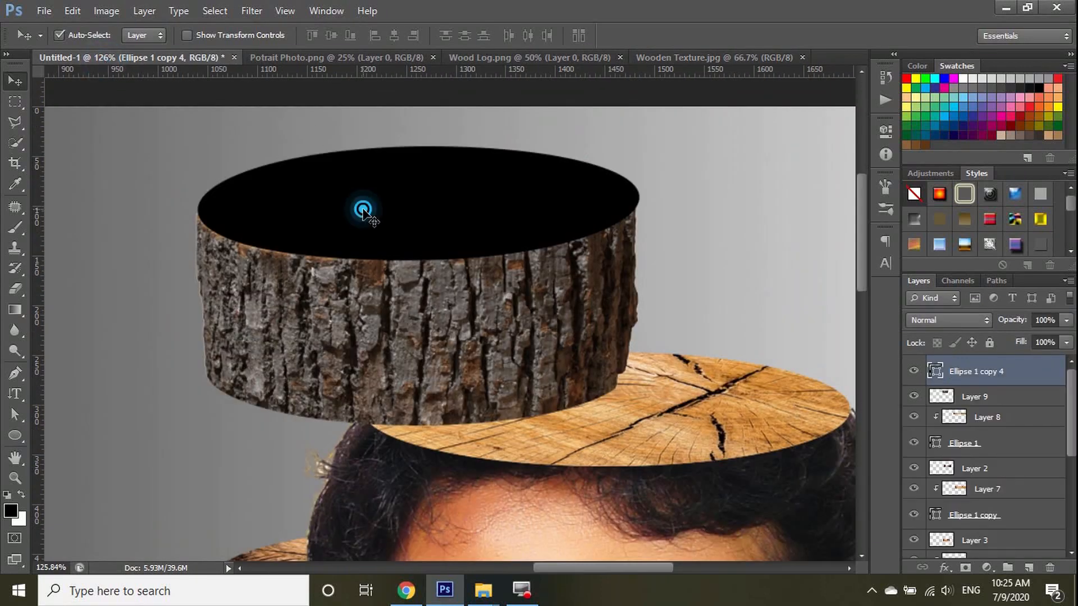
left_click_drag(363, 211, 365, 216)
key("ctrl+t")
key("ctrl+minus")
key("ctrl+minus")
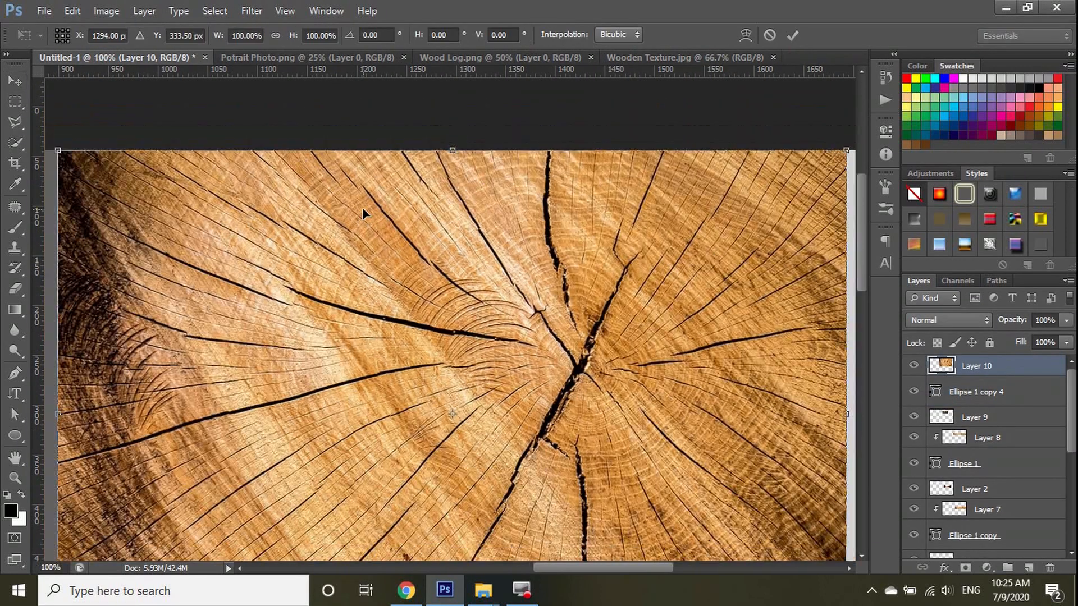
left_click_drag(717, 206, 567, 505)
left_click_drag(390, 476, 513, 298)
key("ctrl+z")
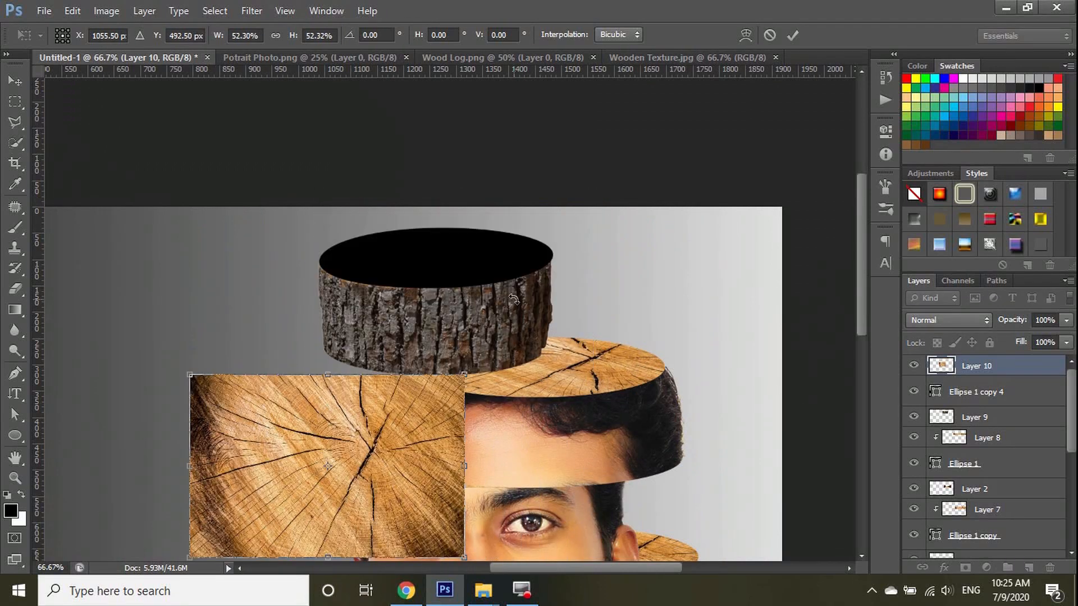
key("Return")
key("Delete")
key("ctrl+z")
Step: Flatten the Layer 10 texture to about 27% height, then shrink it slightly and place it over the log's top
key("ctrl+t")
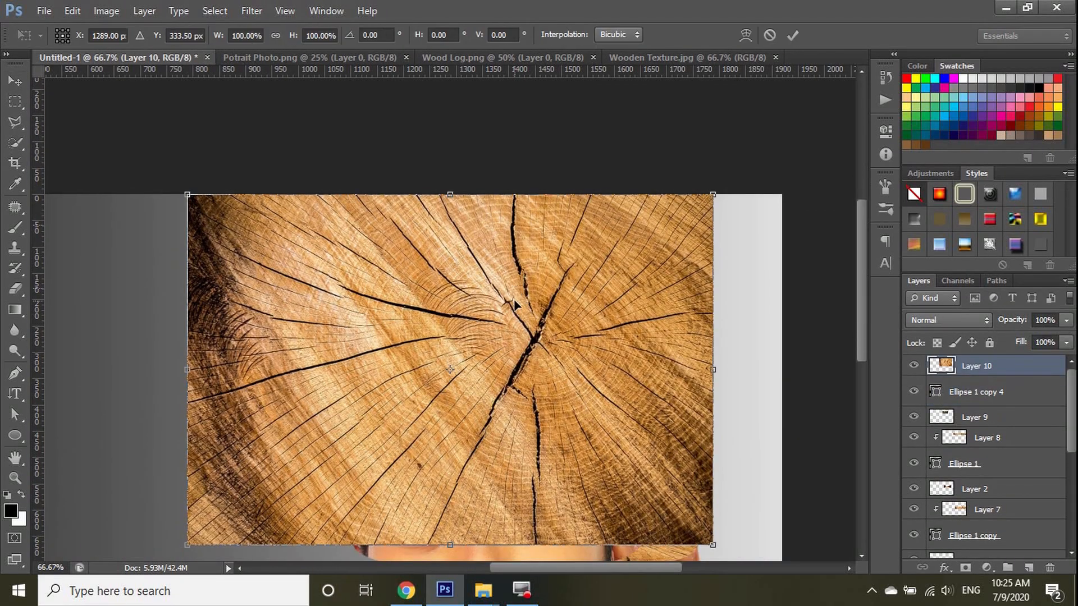
scroll(513, 297, "down", 2)
left_click_drag(483, 512, 483, 240)
left_click_drag(507, 203, 441, 215)
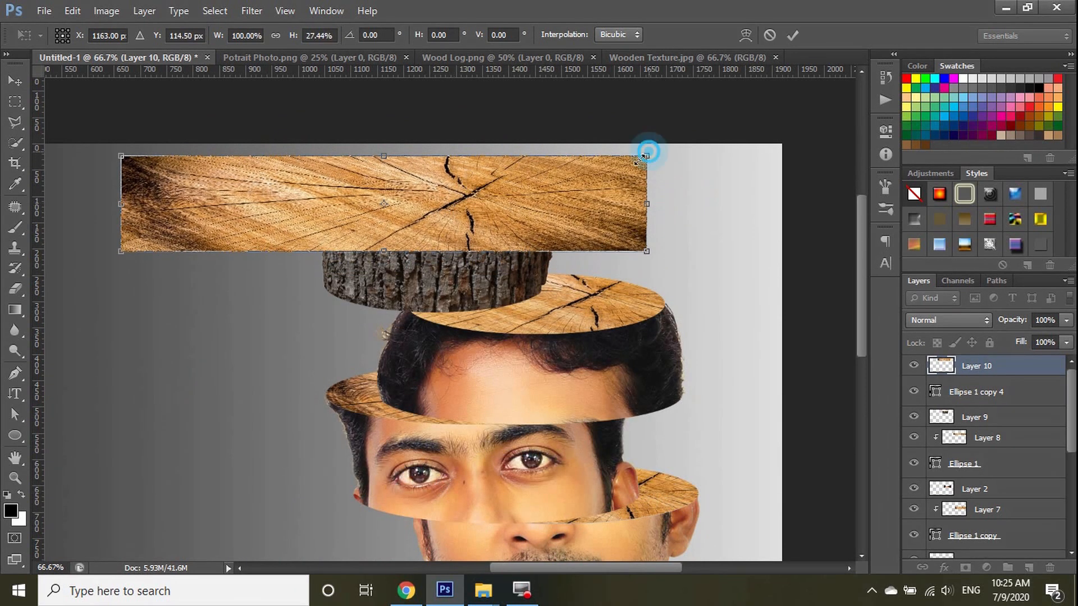
left_click_drag(640, 159, 574, 168)
left_click_drag(515, 209, 543, 199)
key("Return")
Step: Clip the Layer 10 texture to Ellipse 1 copy 4 and shift it about 19 px left and slightly down
right_click(986, 367)
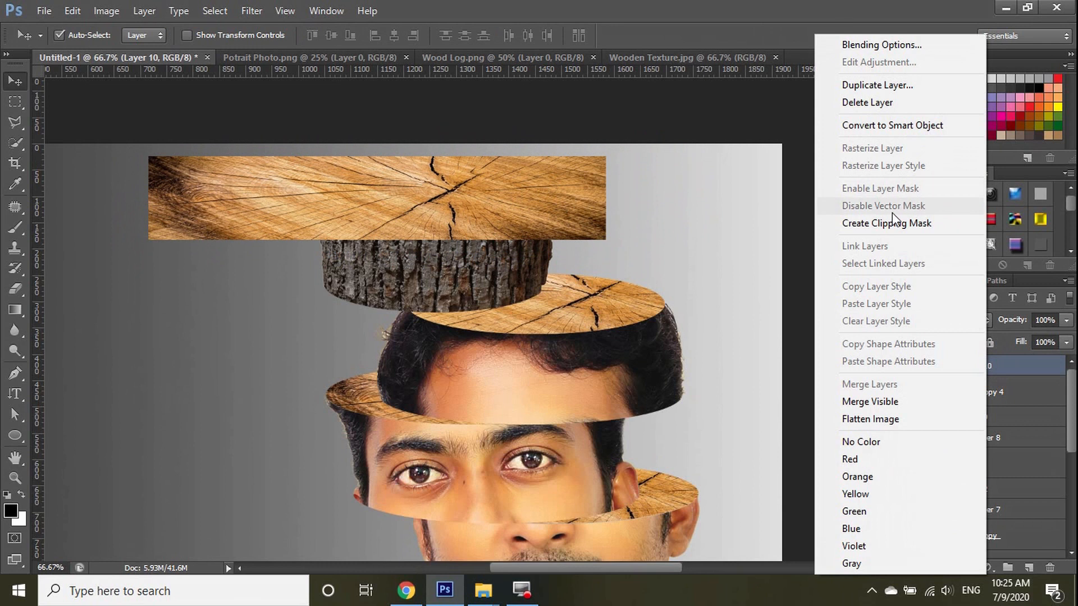
left_click(892, 222)
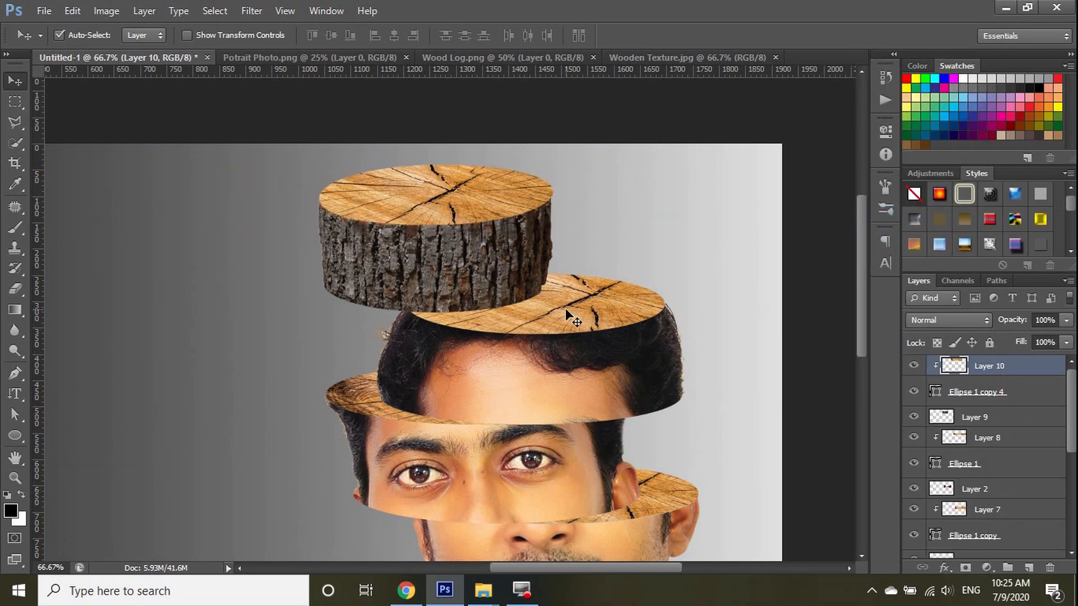
key("ctrl+t")
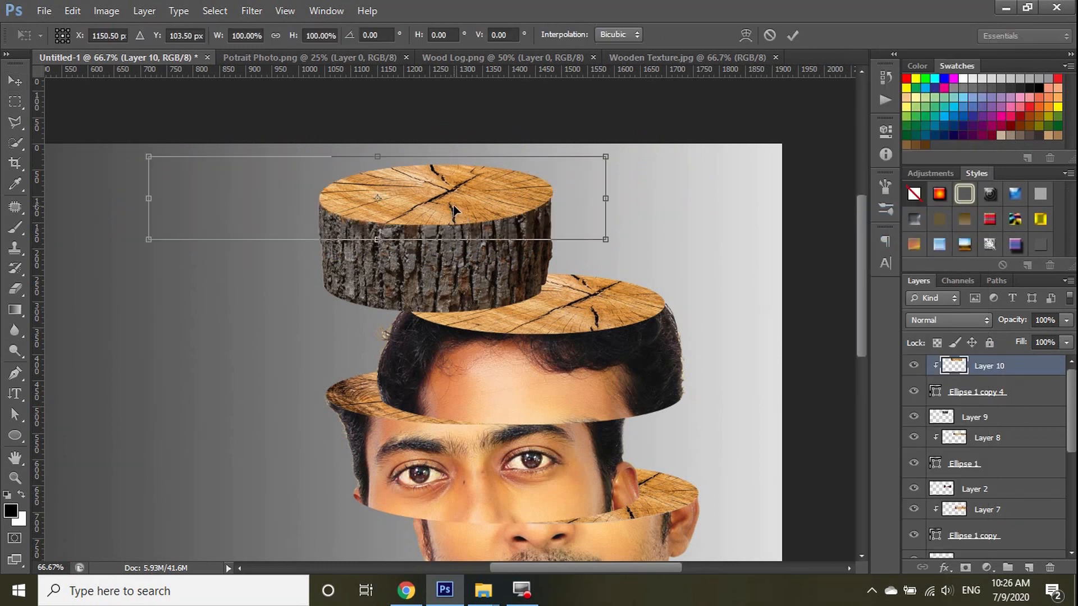
key("Left")
key("Left")
key("Left")
key("Left")
key("Left")
key("Left")
key("Left")
key("Left")
key("Left")
key("Left")
key("Left")
key("Left")
key("Left")
key("Left")
key("Left")
key("Left")
key("Left")
key("Left")
key("Left")
key("Down")
key("Down")
key("Down")
key("Down")
key("Down")
key("Down")
key("Down")
key("Down")
key("Down")
key("Down")
key("Down")
key("Down")
key("Down")
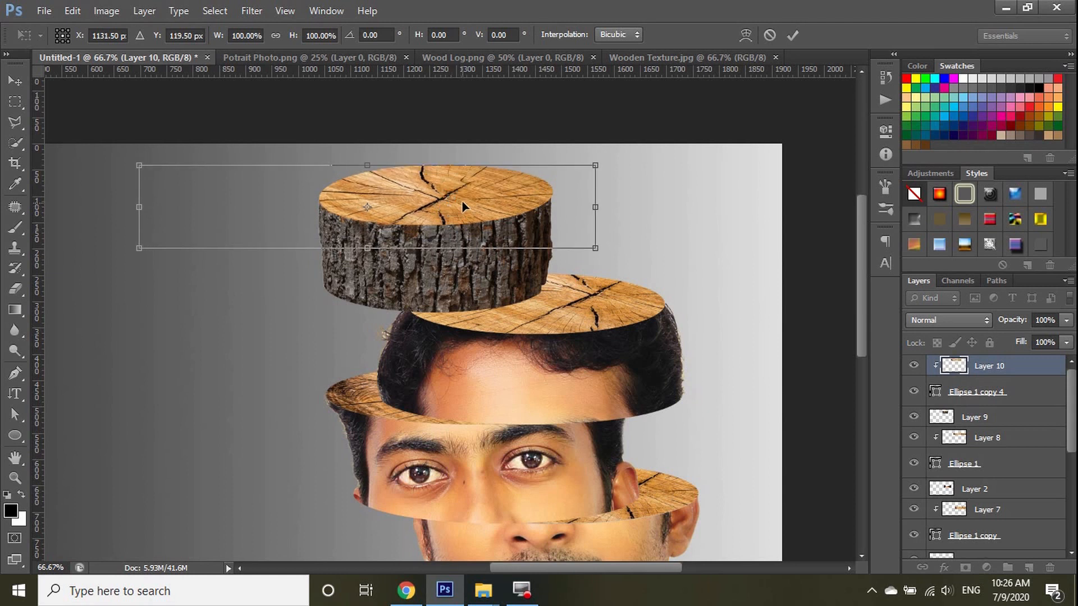
key("Return")
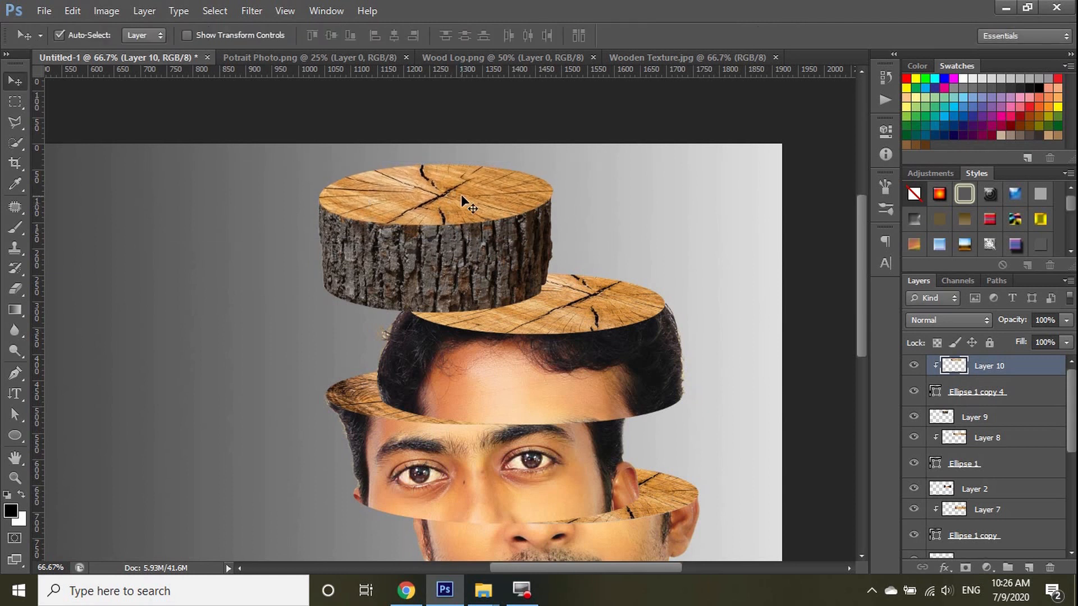
Step: Load the outline of Ellipse 1 copy 4 as a selection and add a new layer above Layer 10
left_click(953, 366, "ctrl")
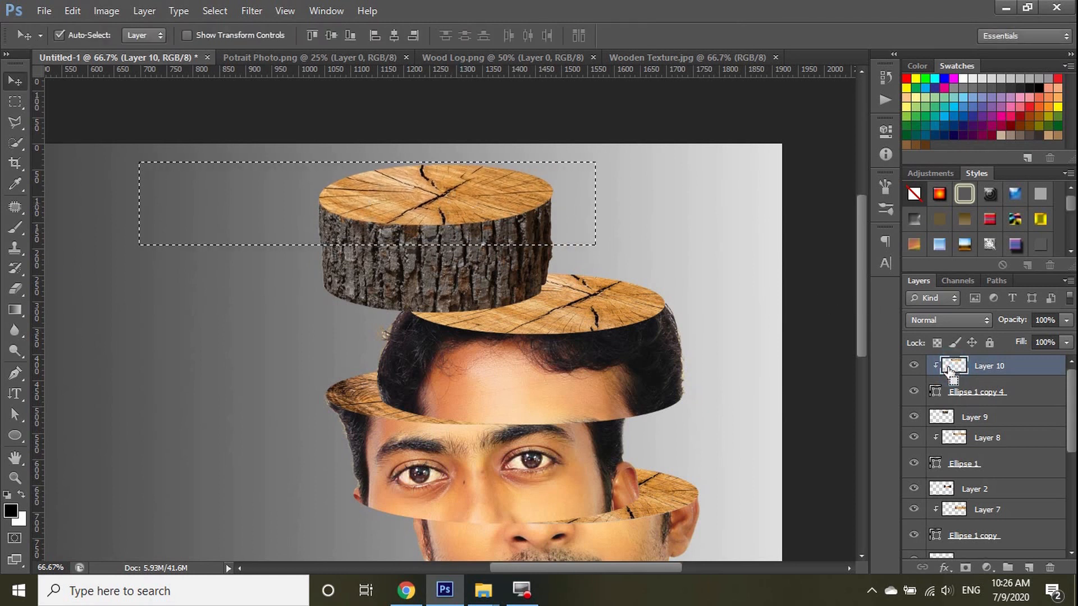
left_click(935, 392, "ctrl")
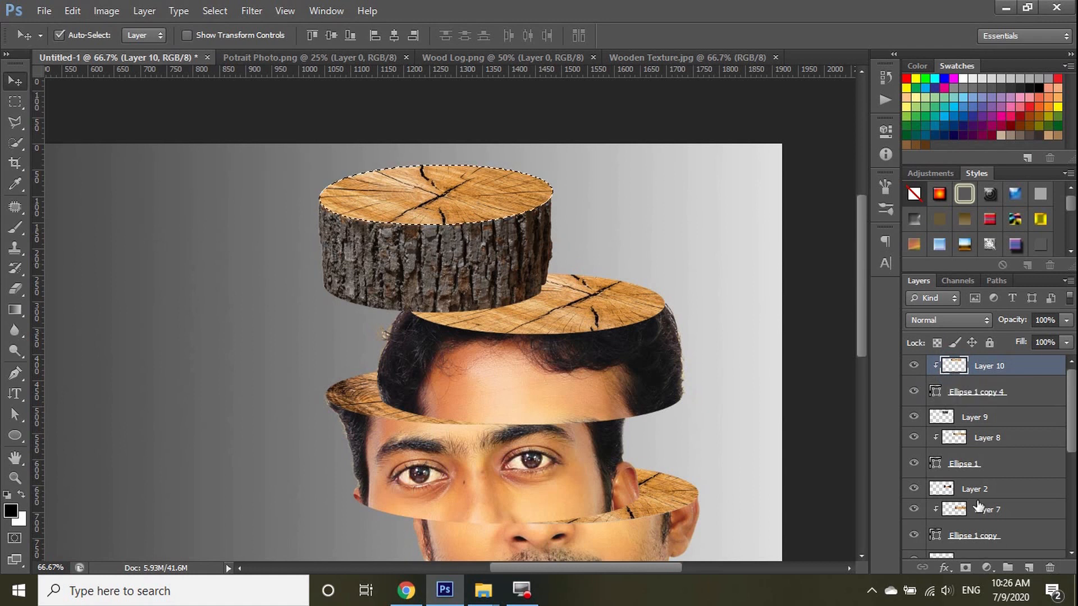
left_click(1032, 568)
Step: Paint a black shadow on the front left of the log's top with a soft 150 px brush at 57% opacity
key("b")
right_click(15, 228)
left_click(63, 224)
left_click(80, 35)
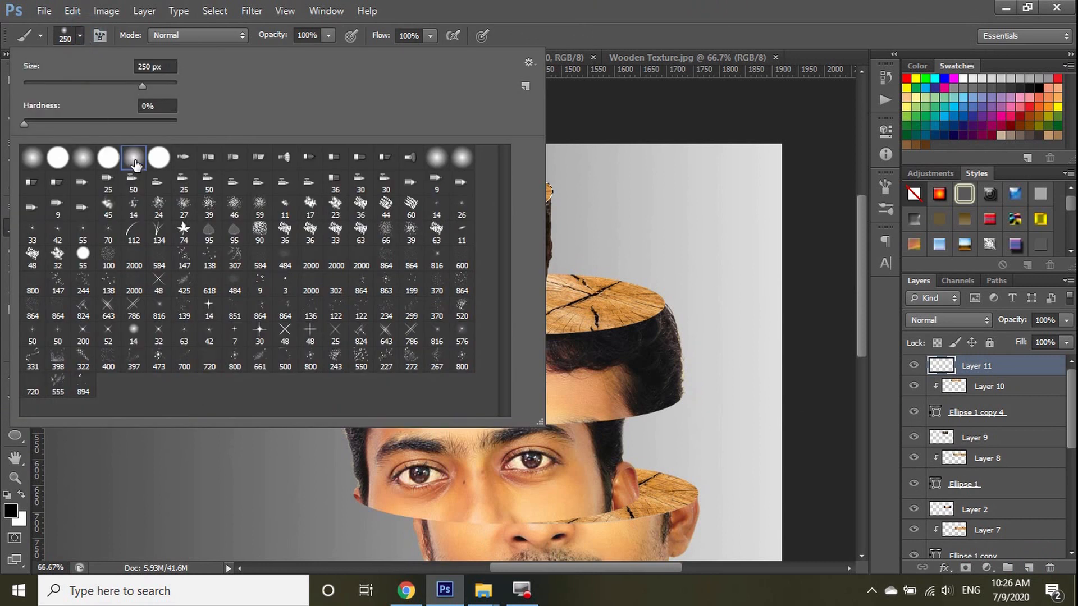
key("Return")
left_click(329, 35)
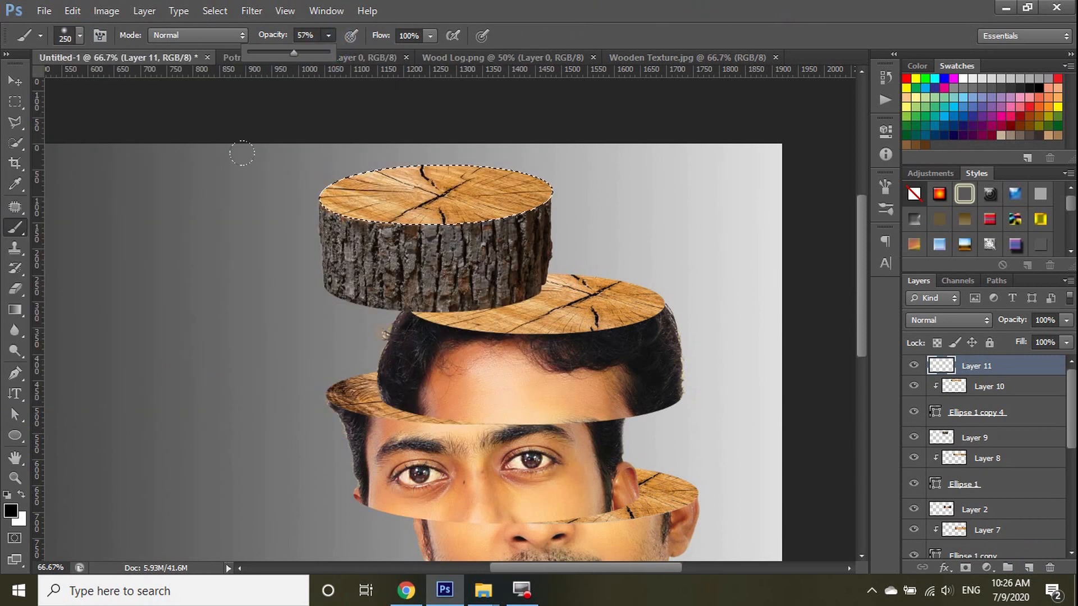
key("Return")
mouse_move(293, 218)
left_mouse_down()
mouse_move(352, 233)
mouse_move(443, 225)
mouse_move(325, 227)
left_mouse_up()
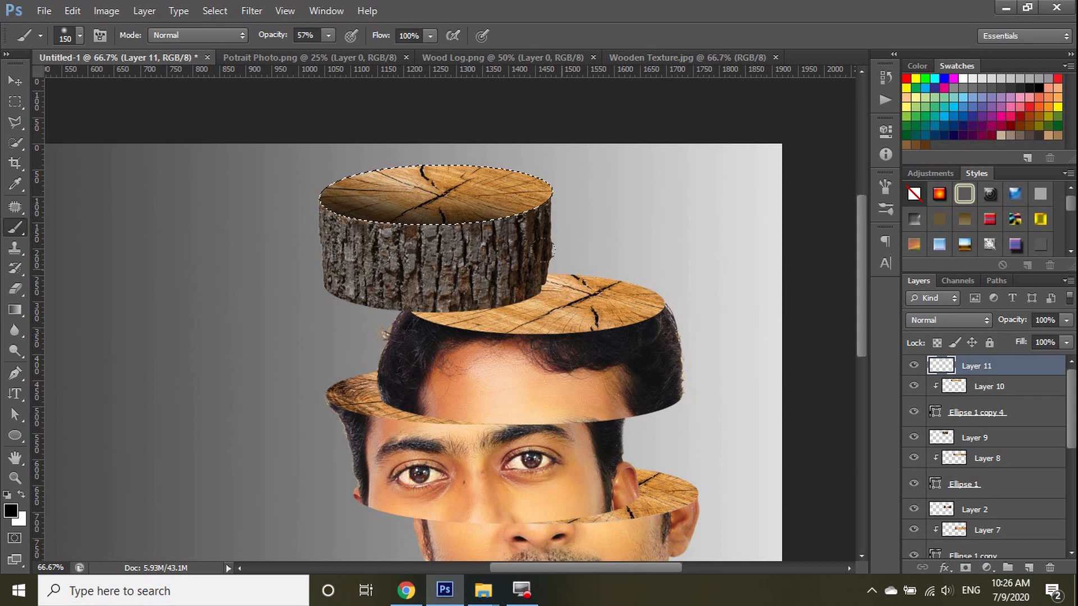
Step: Deselect the log top and soften its painted shadow with an 80 px soft eraser
key("e")
left_click(370, 126)
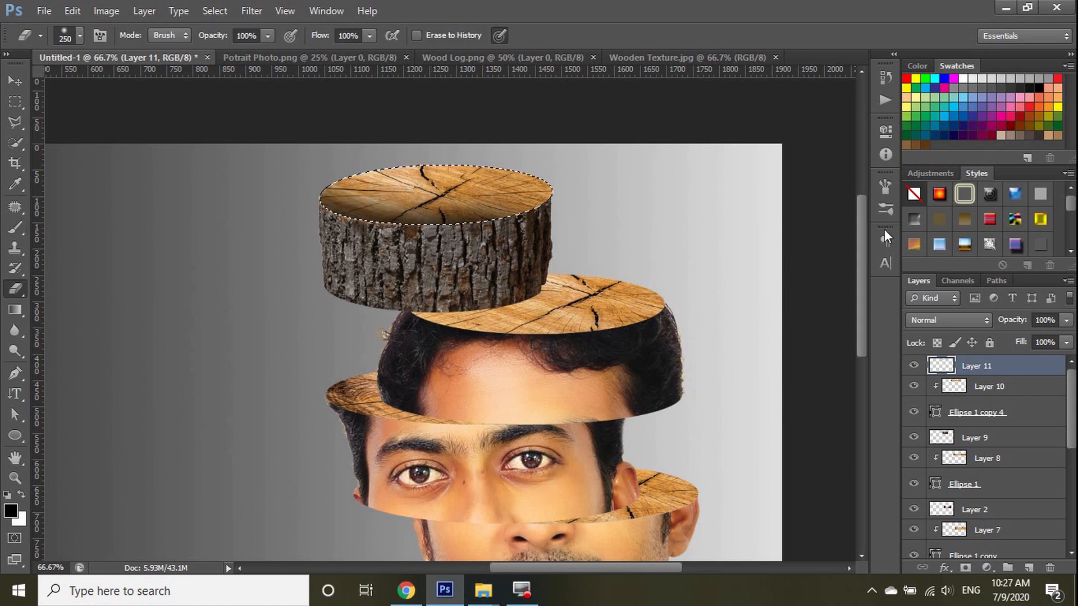
left_click(16, 80)
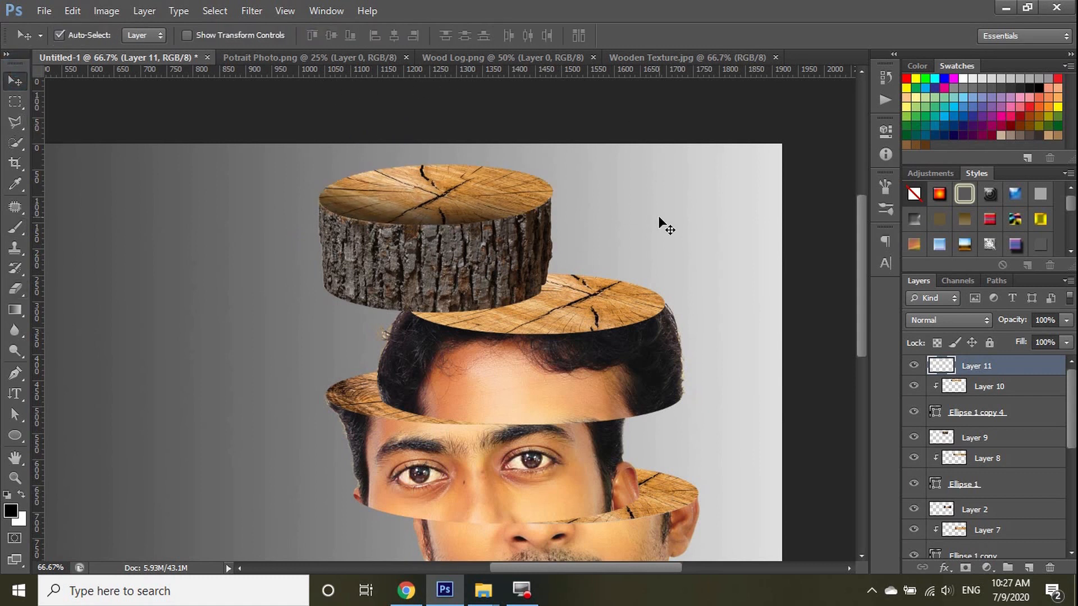
left_click(914, 366)
left_click(914, 366)
key("e")
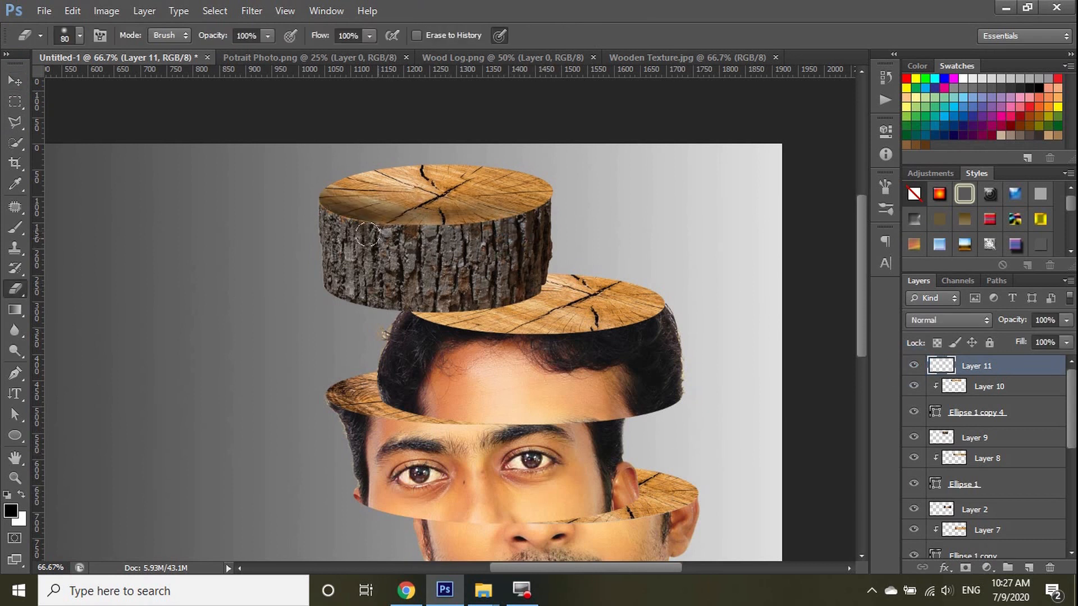
Step: Merge Layer 11, Layer 10 and Ellipse 1 copy 4 into one layer
left_click(15, 81)
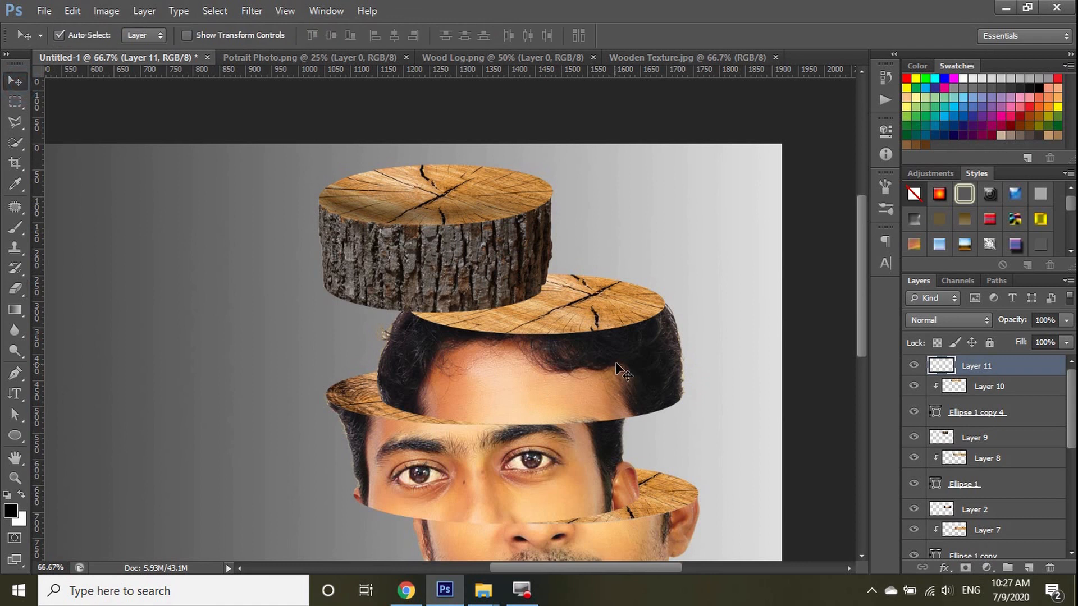
left_click(1035, 418, "shift")
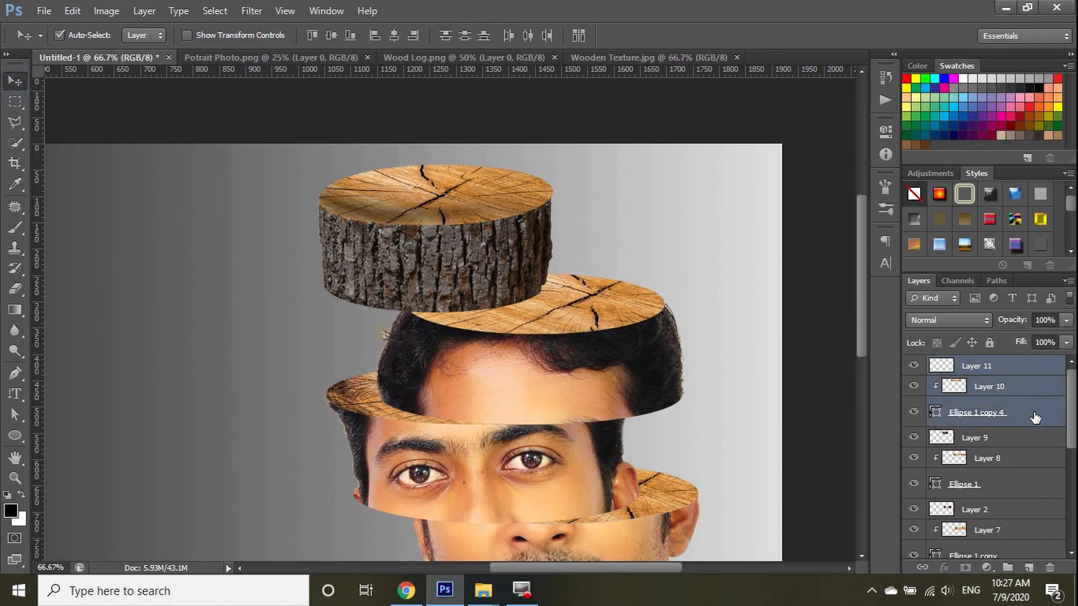
key("ctrl+e")
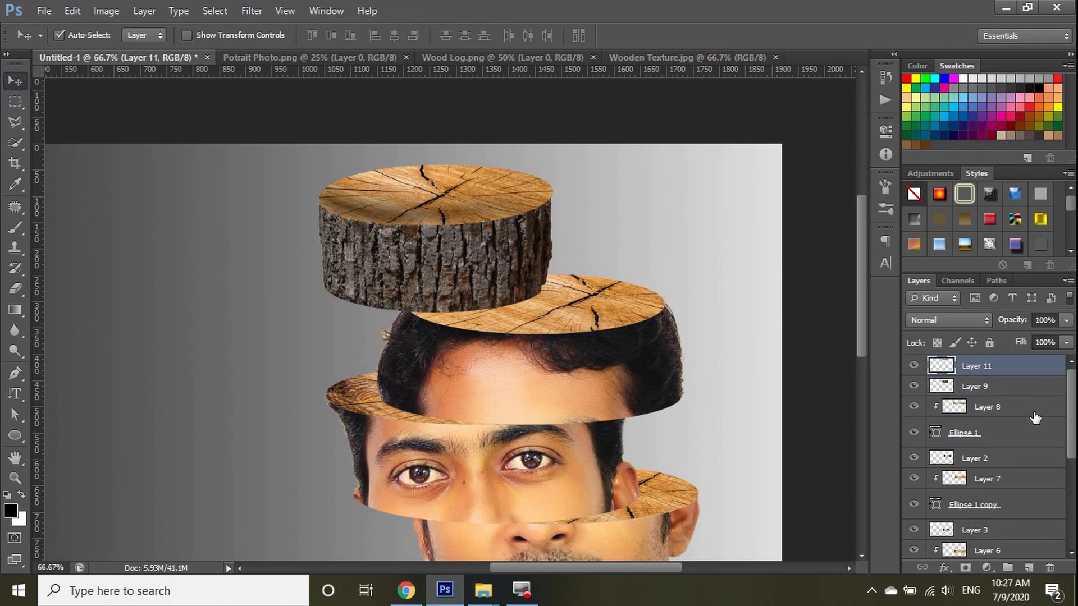
Step: Merge each of the three upper face slices with its own ellipse and clipped wood texture
left_click_drag(778, 371, 613, 285)
left_click_drag(769, 337, 609, 297)
key("ctrl+e")
left_click_drag(228, 368, 363, 426)
key("ctrl+e")
scroll(731, 420, "down", 3)
scroll(731, 418, "down", 1)
left_click_drag(741, 464, 688, 377)
key("ctrl+e")
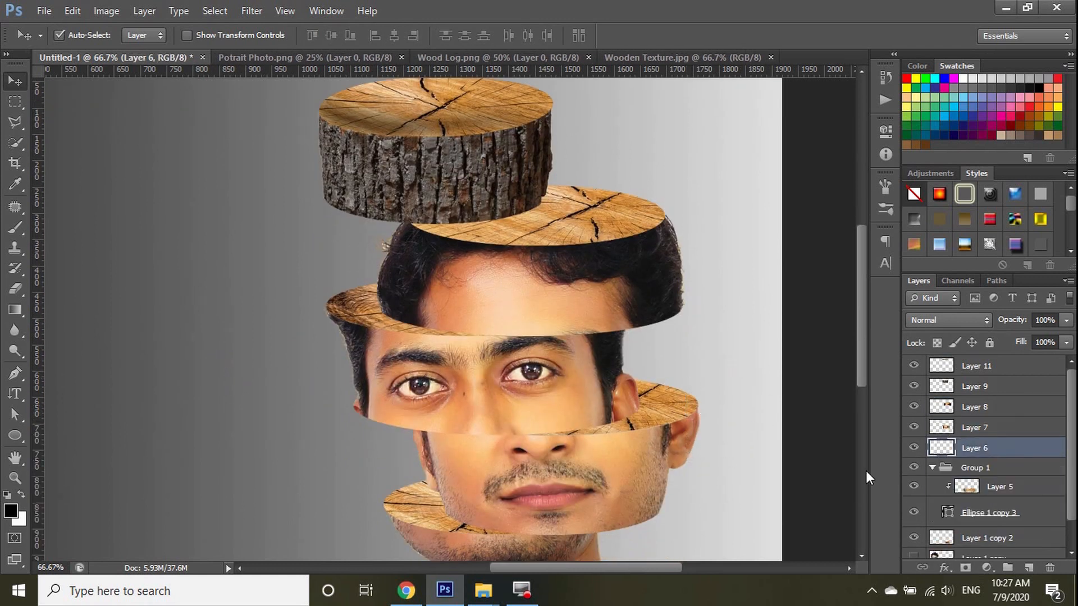
Step: Merge Layer 5, Ellipse 1 copy 3 and Layer 1 copy 2 of the neck slice into one layer
scroll(865, 471, "down", 3)
left_click_drag(323, 368, 403, 422)
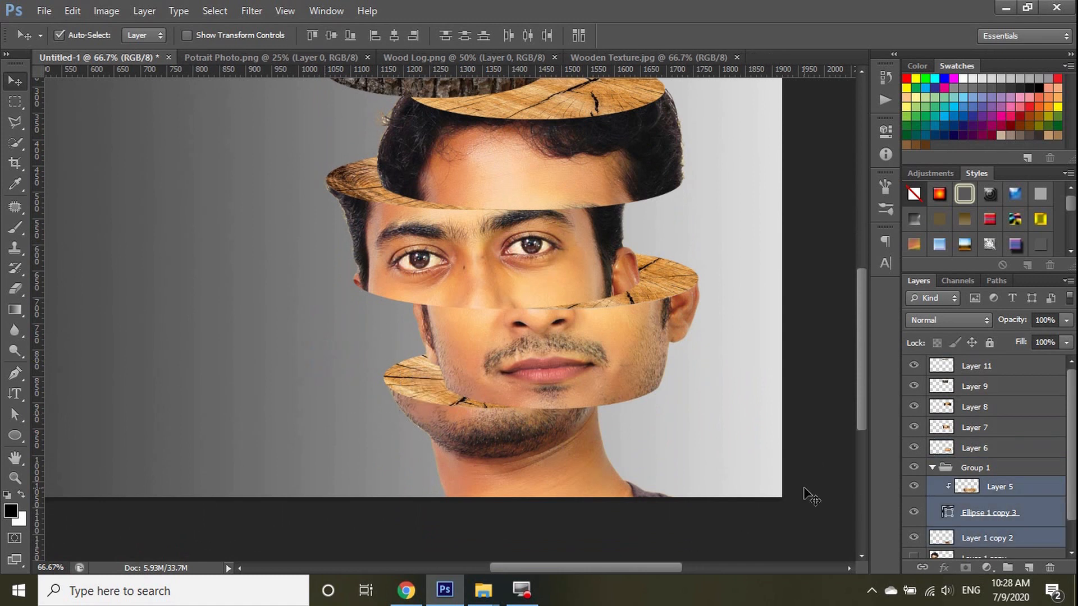
key("ctrl+e")
Step: Load the forehead slice's outline from Layer 8 as a selection and add a new layer above it
scroll(691, 423, "up", 4)
left_click(567, 303)
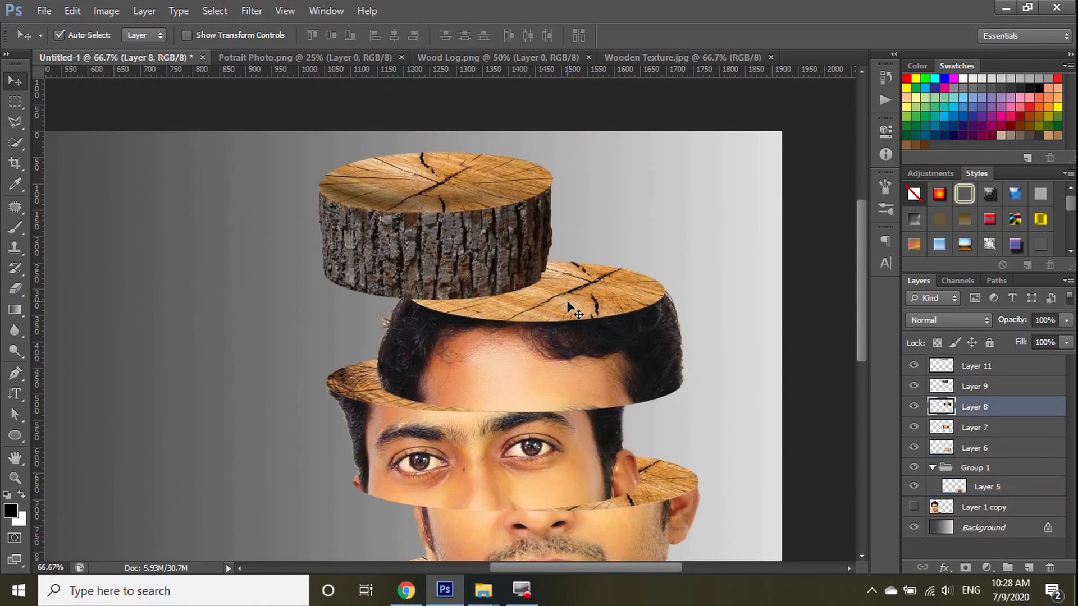
left_click(942, 407, "ctrl")
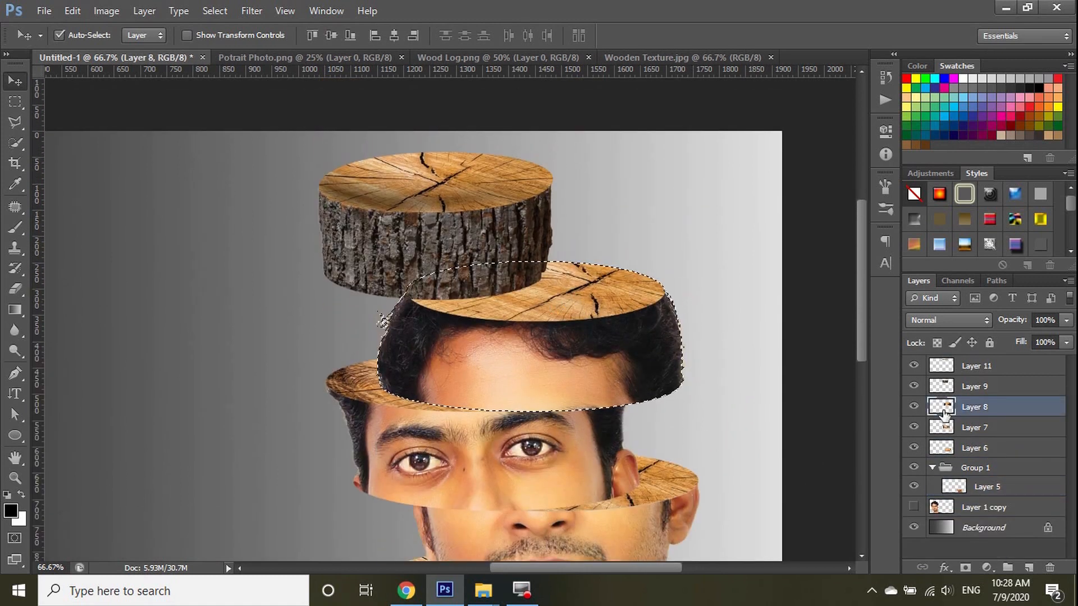
left_click(1030, 569)
Step: Paint a black shadow beneath the log on the forehead slice with a soft 150 px brush, raising its opacity to 76%
key("b")
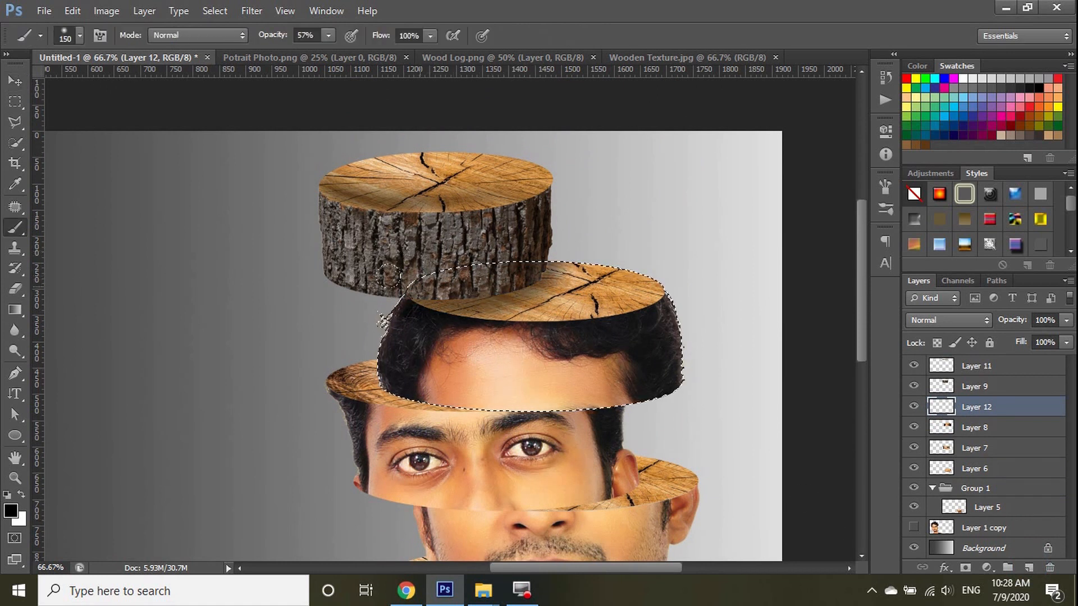
left_click_drag(505, 365, 419, 316)
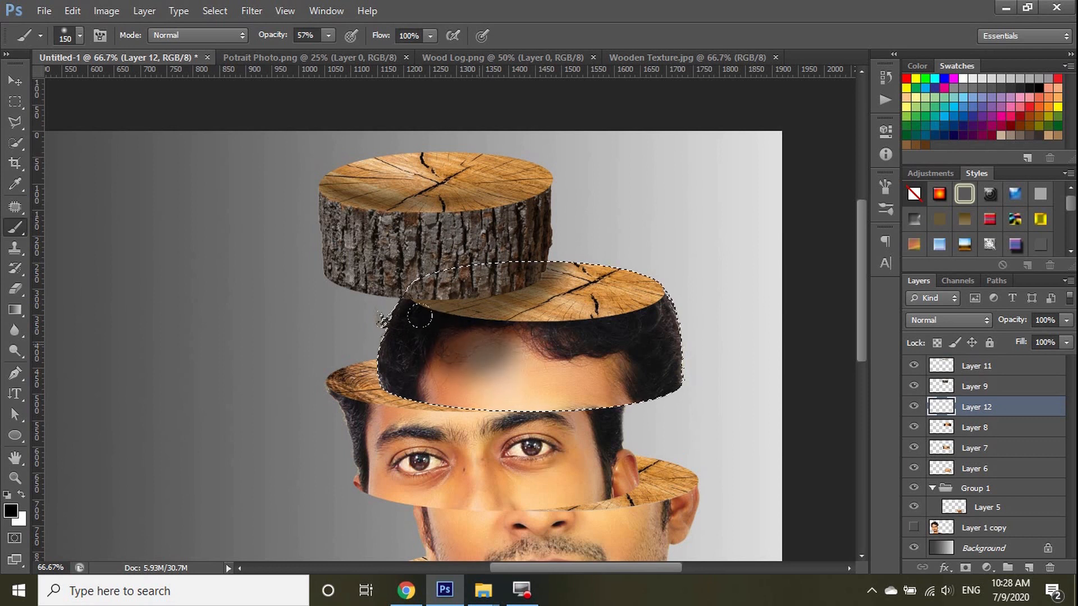
left_click(328, 39)
left_click_drag(342, 52, 344, 52)
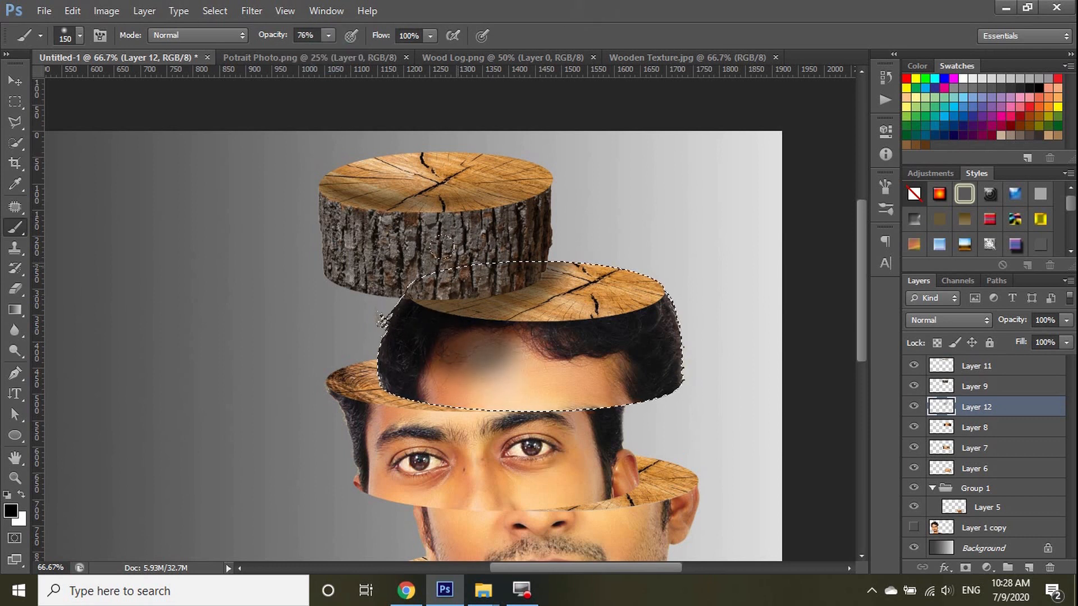
left_click(500, 260)
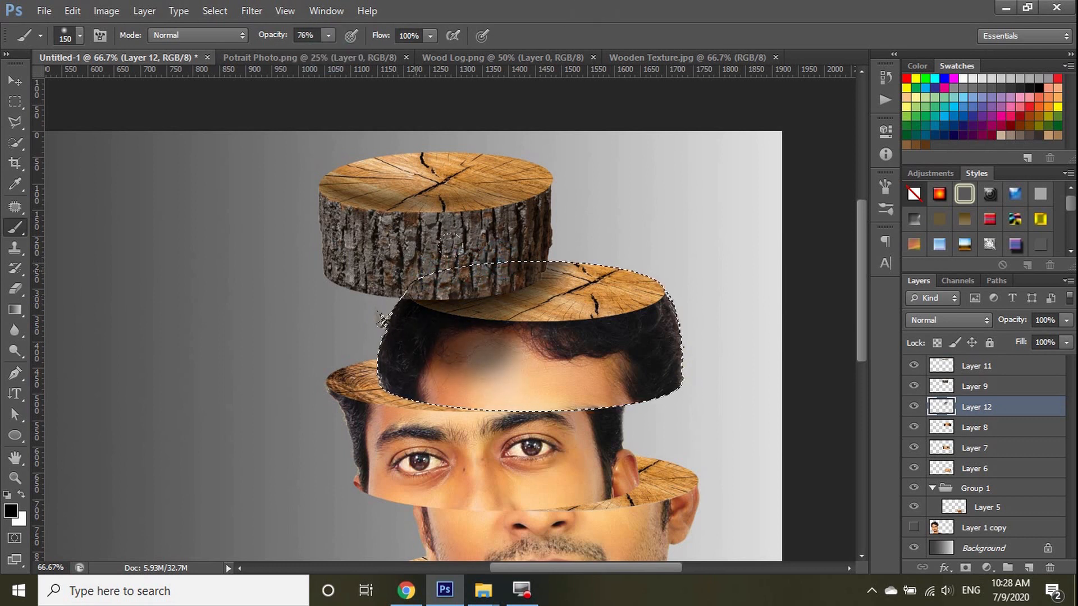
Step: Erase the dark spill on the forehead with a soft 300 px eraser
key("e")
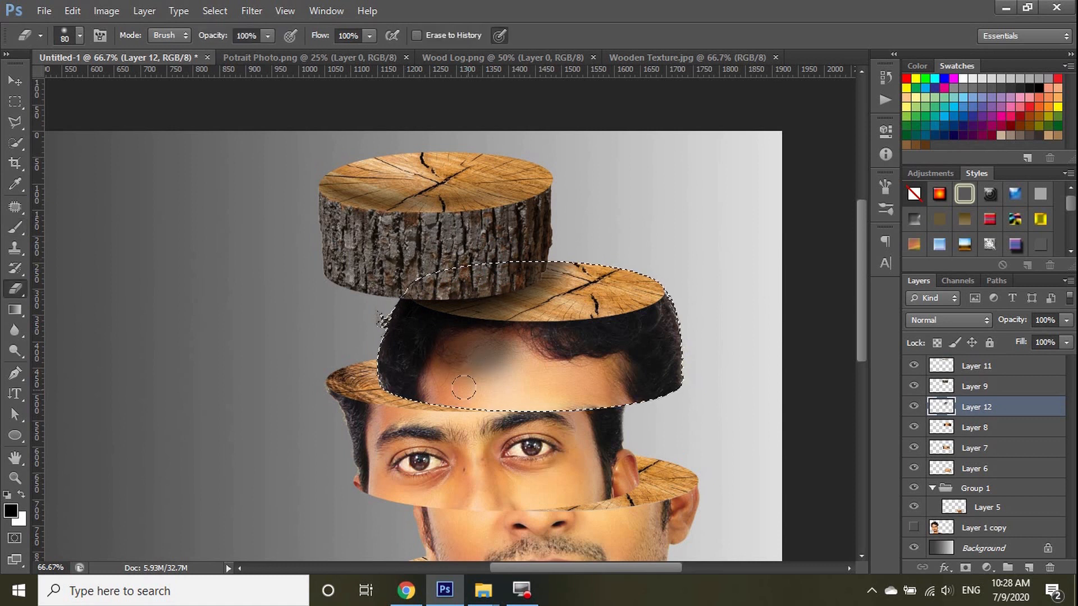
key("]")
key("]")
mouse_move(527, 375)
left_mouse_down()
mouse_move(527, 387)
mouse_move(504, 361)
left_mouse_up()
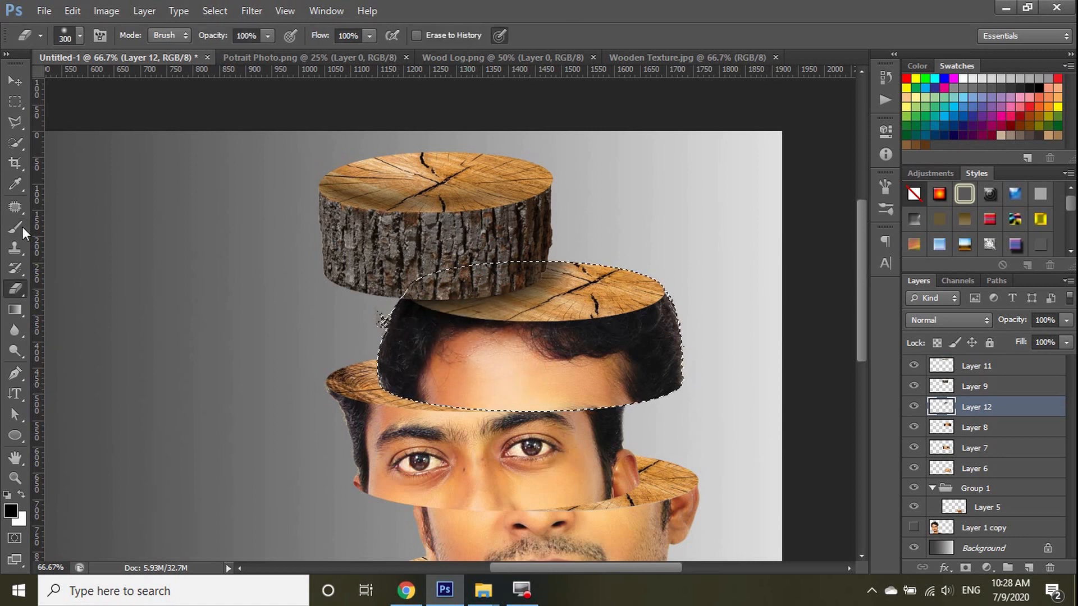
Step: Load the eye slice's outline from Layer 7 as a selection and add a new layer above it
key("v")
left_click(525, 505)
left_click(952, 475, "ctrl")
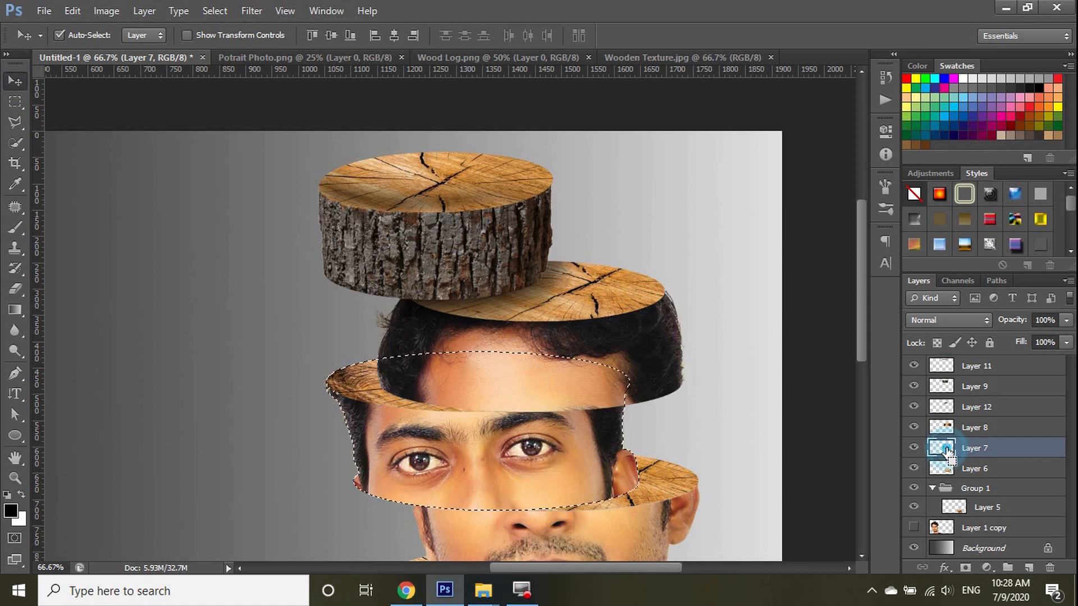
left_click(1029, 569)
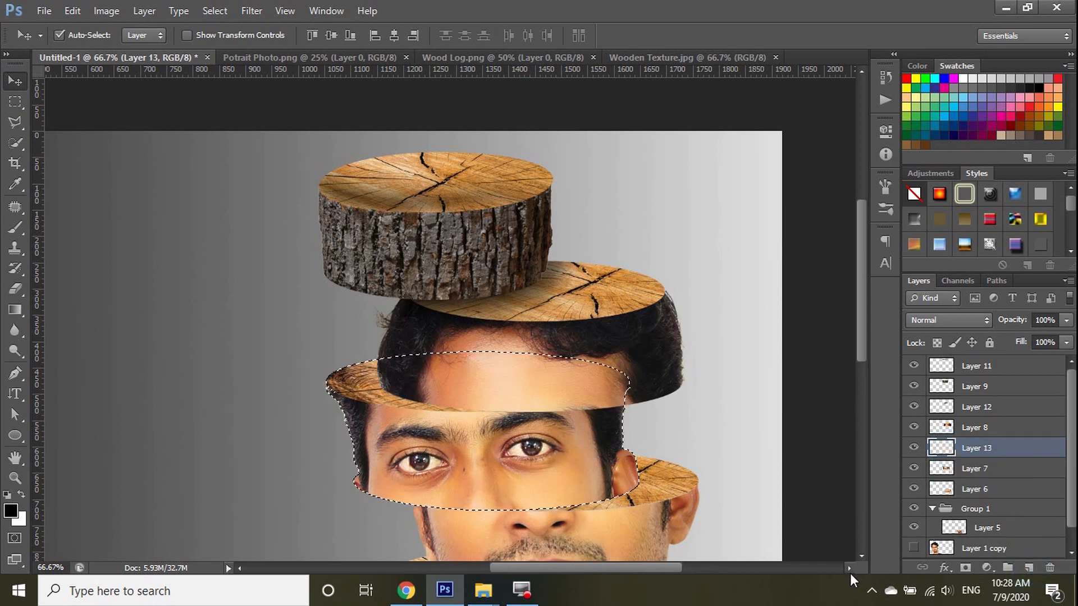
Step: Paint a black shadow on the eye slice beneath the forehead slice with a soft 53% opacity brush, using 250 px and 90 px sizes
key("b")
mouse_move(377, 337)
left_mouse_down()
mouse_move(487, 387)
mouse_move(576, 393)
mouse_move(582, 405)
mouse_move(515, 365)
mouse_move(484, 378)
mouse_move(411, 360)
mouse_move(578, 377)
left_mouse_up()
key("5")
key("3")
left_click(686, 58)
left_click(127, 58)
key("bracketright")
key("bracketright")
key("bracketright")
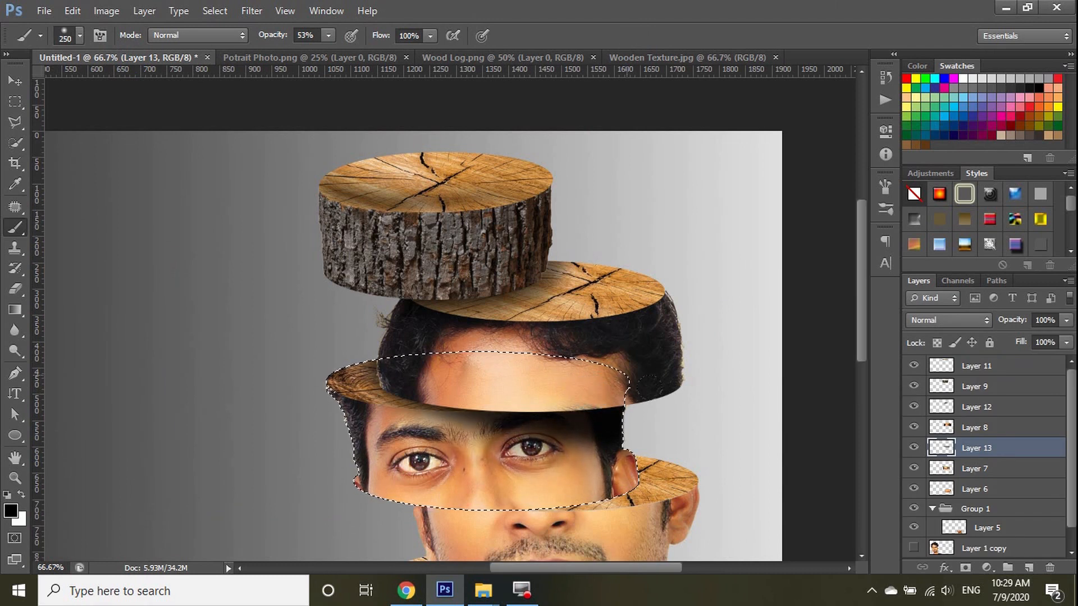
scroll(646, 382, "down", 2)
key("bracketleft")
key("bracketleft")
key("bracketleft")
key("bracketleft")
key("bracketleft")
key("bracketleft")
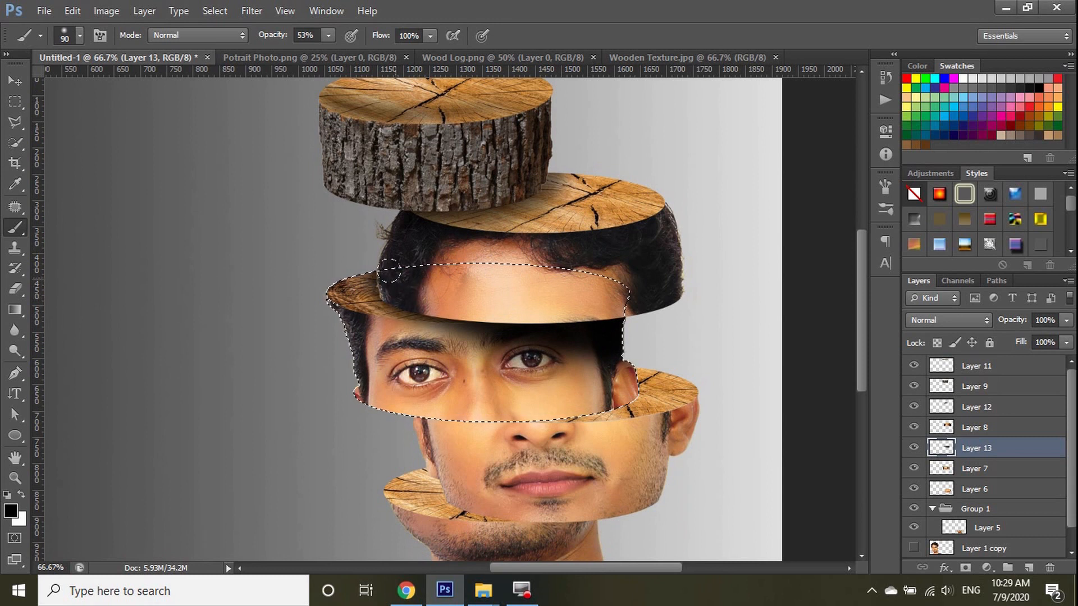
Step: Load the mouth slice's outline from Layer 6 as a selection and add a new layer above it
scroll(700, 349, "down", 3)
key("v")
left_click(570, 398)
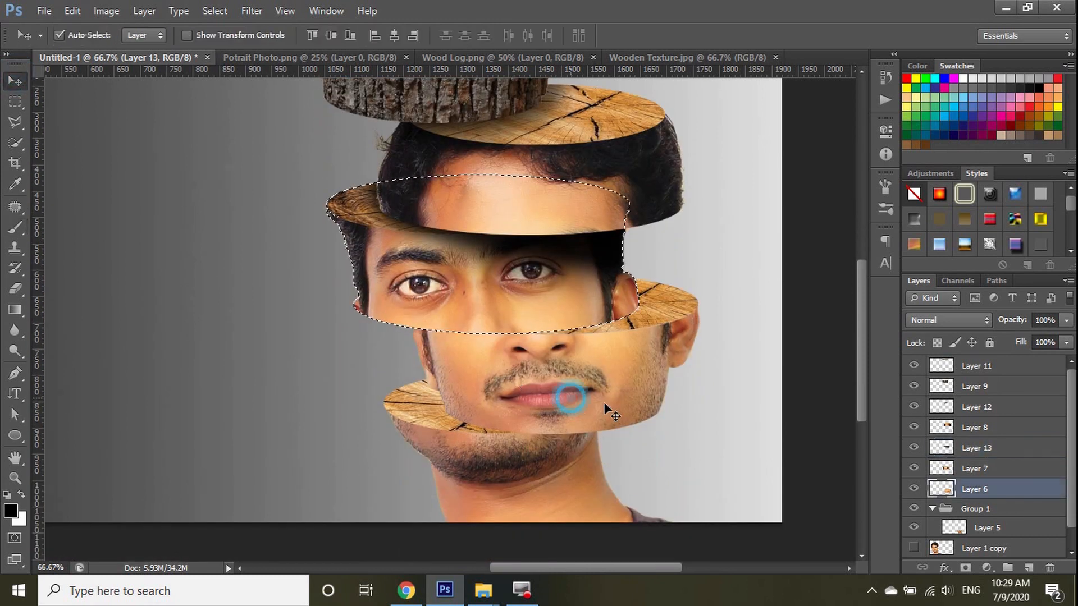
left_click(943, 490, "ctrl")
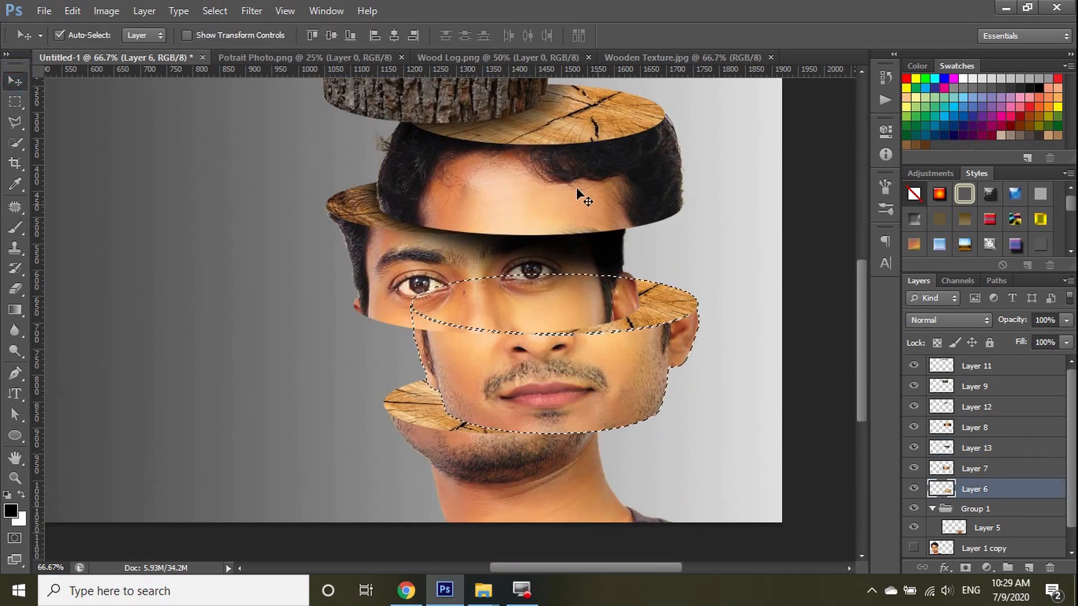
left_click(1032, 569)
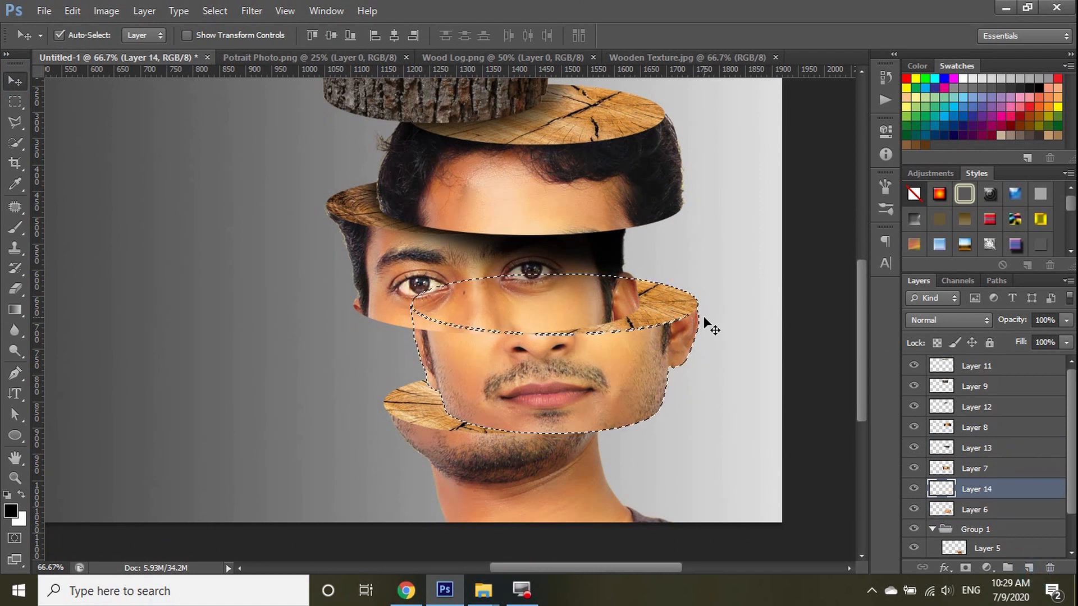
Step: Paint a black shadow beneath the eye slice with a soft brush at 53% and 75% opacity, and lighten it with a 300 px eraser
key("b")
left_click_drag(579, 273, 468, 281)
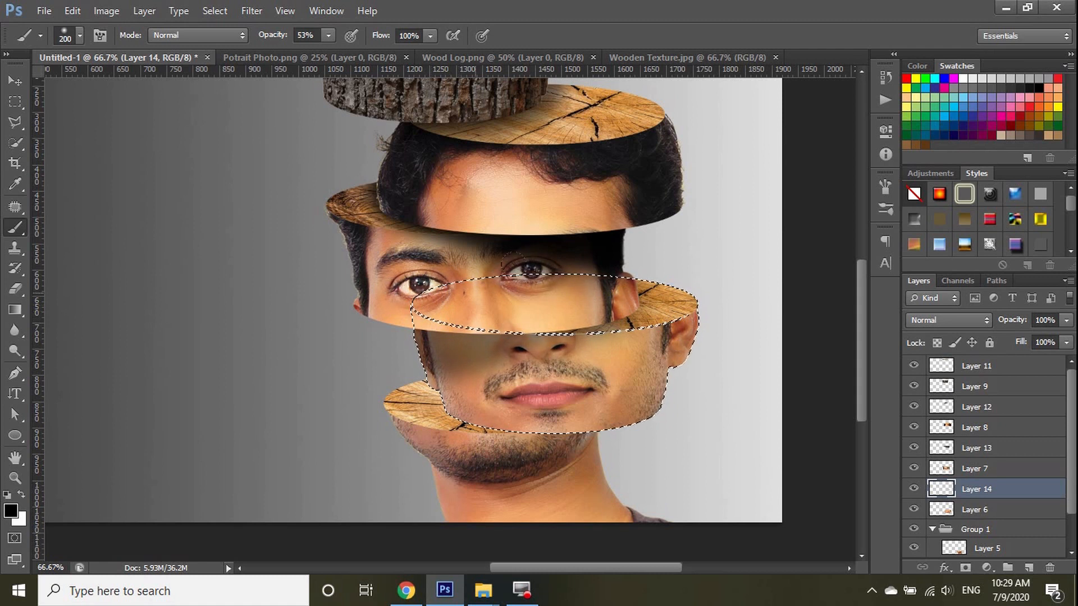
left_click_drag(344, 48, 348, 49)
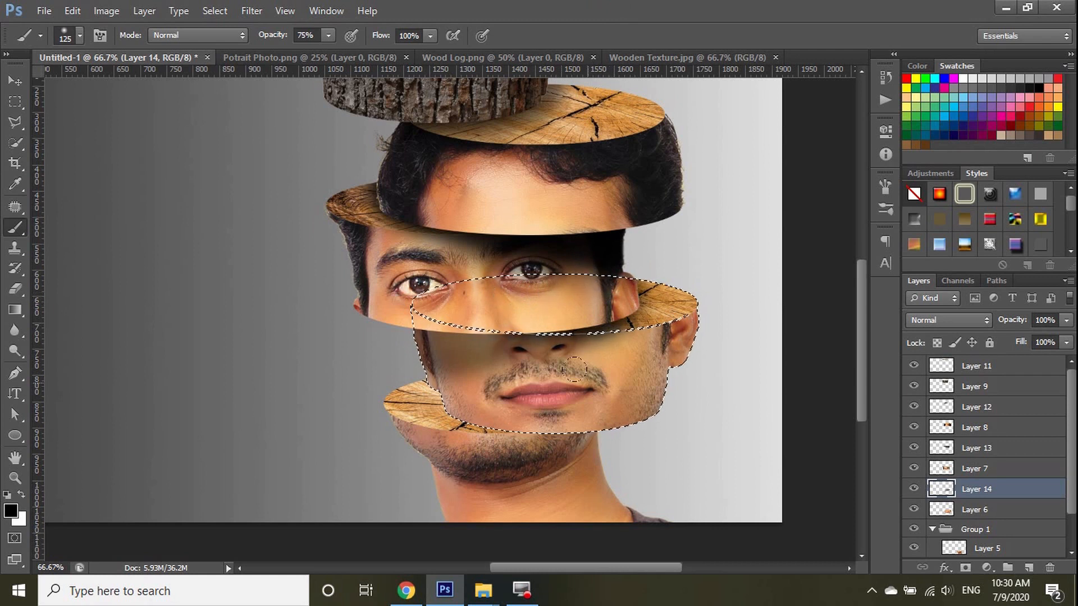
key("e")
left_click(594, 346)
Step: Load the neck slice's outline from Layer 5 as a selection and add a new layer above it
scroll(668, 376, "down", 3)
scroll(669, 376, "up", 2)
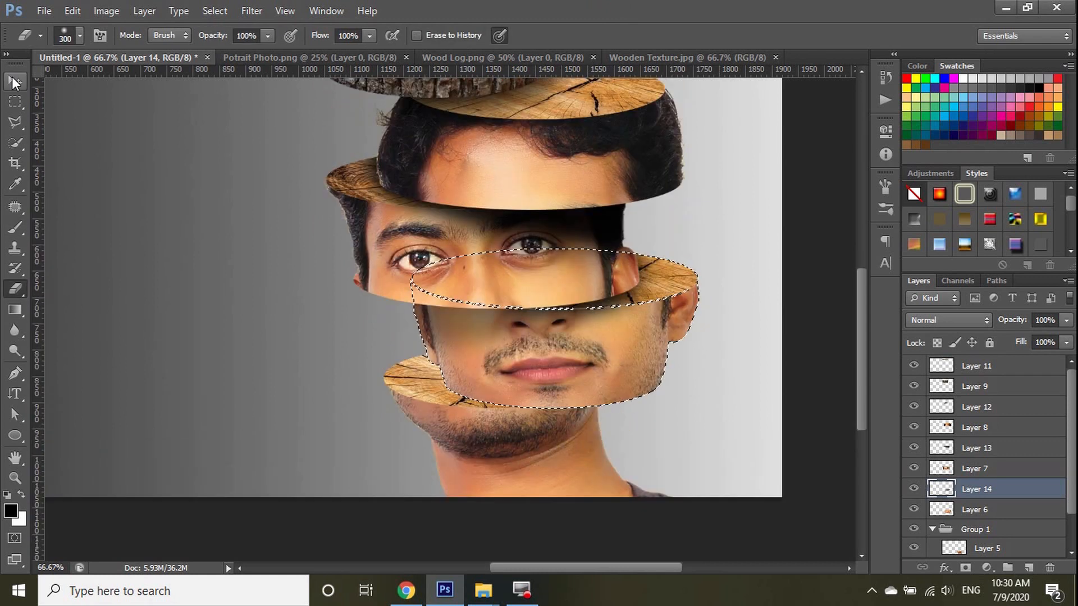
left_click(14, 81)
left_click(494, 441)
left_click(963, 555, "ctrl")
scroll(840, 378, "down", 3)
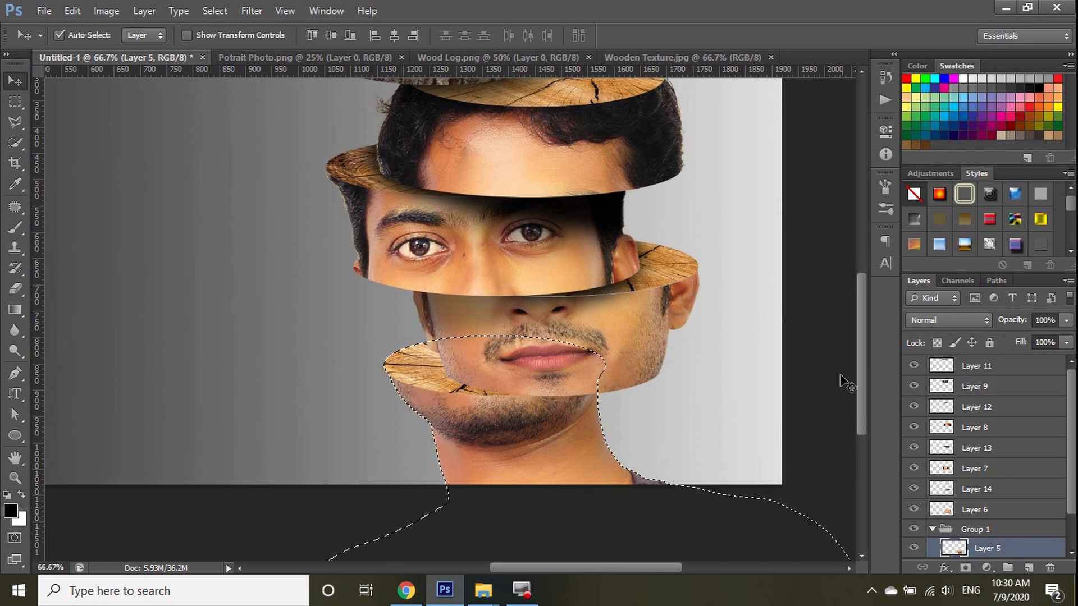
key("ctrl+shift+alt+n")
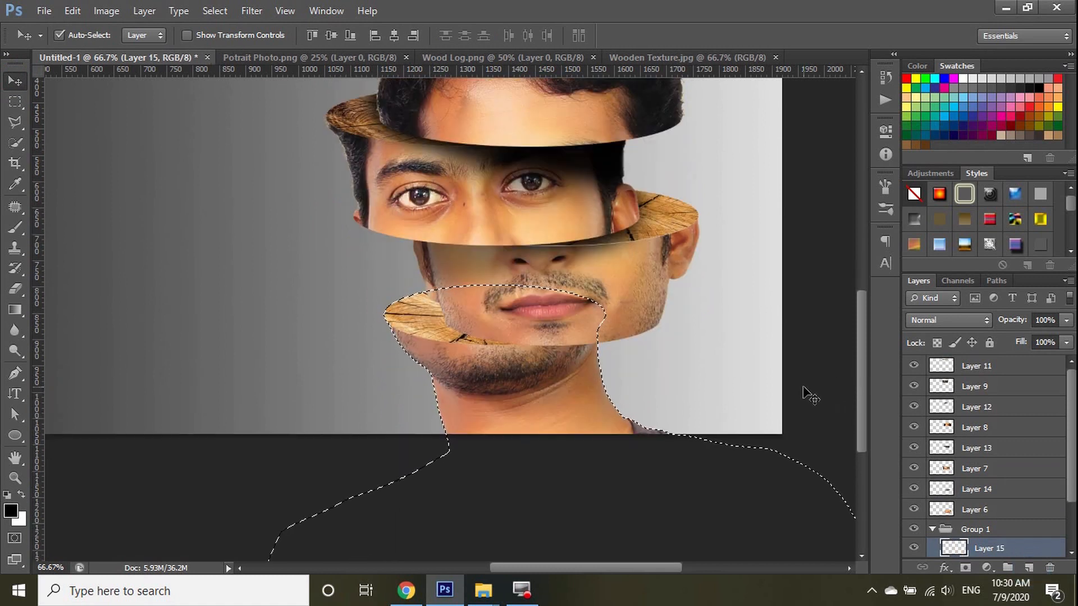
Step: Paint a black shadow on the neck slice beneath the mouth slice with a soft brush, including 250 px strokes at 47% opacity
key("b")
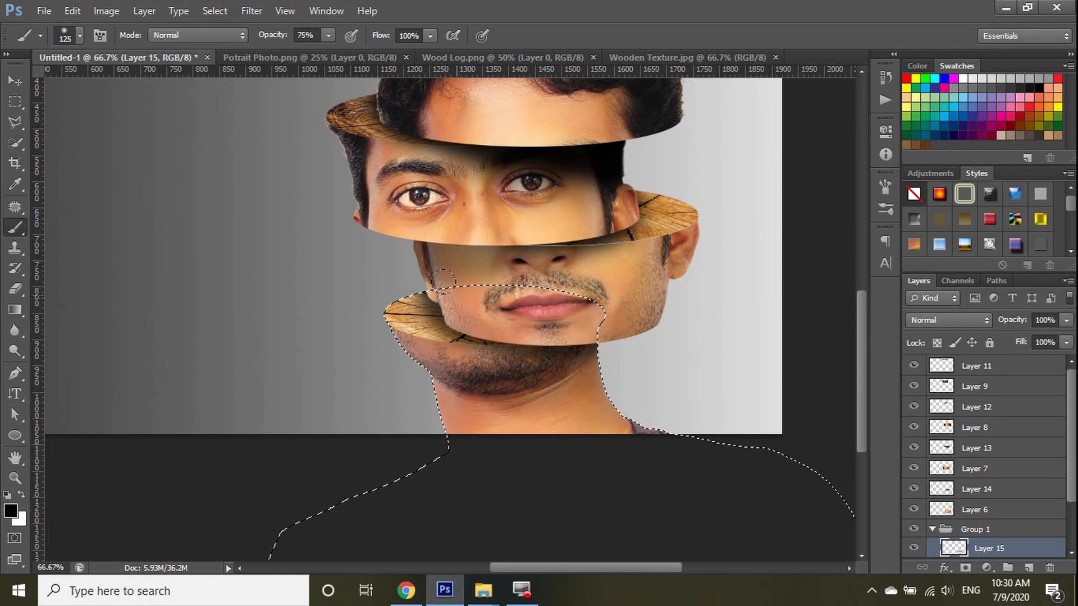
left_click(328, 36)
left_click(581, 19)
key("bracketright")
key("bracketright")
key("bracketright")
key("bracketright")
mouse_move(567, 315)
left_mouse_down()
mouse_move(452, 315)
mouse_move(603, 337)
left_mouse_up()
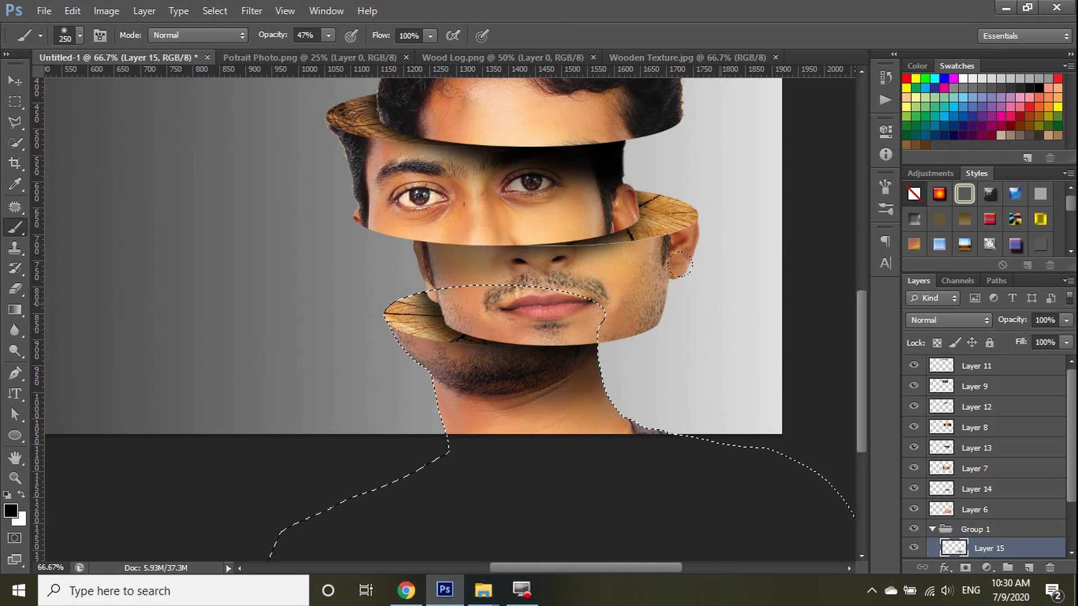
Step: Soften the neck shadow with a 300 px eraser and deselect the neck slice
key("e")
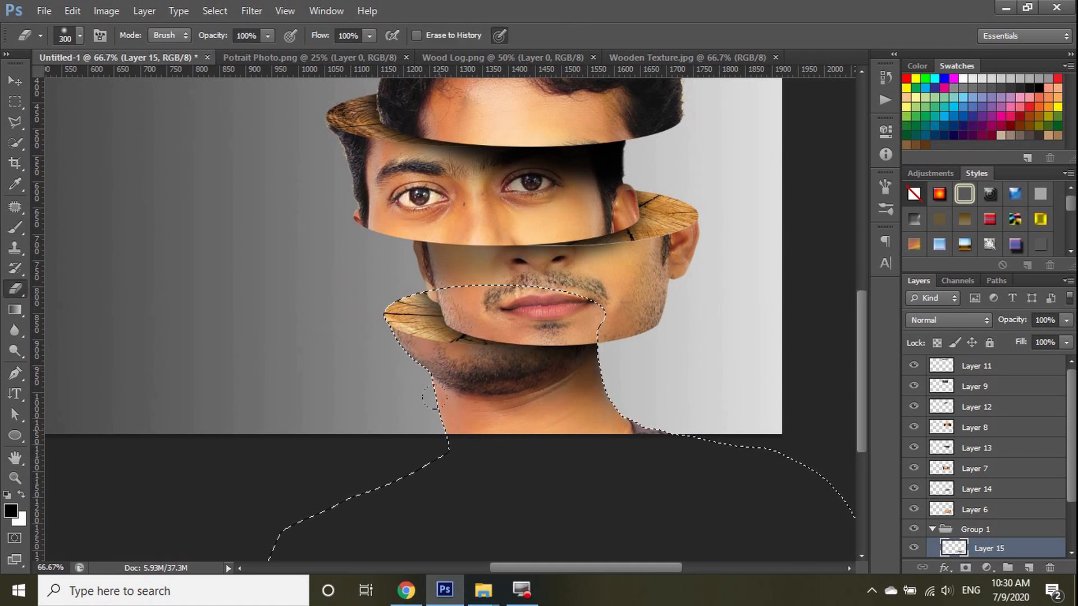
key("v")
key("ctrl+d")
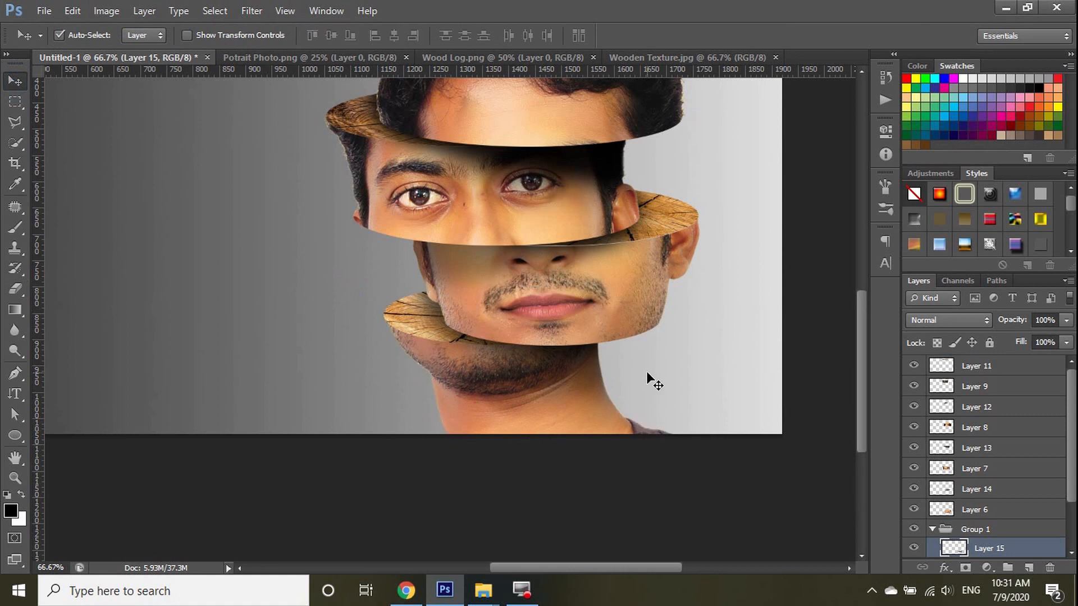
Step: Examine the thin pale line along the mouth slice's wooden rim by toggling the visibility of Layer 6 and Layer 14
key("ctrl+plus")
scroll(792, 271, "up", 3)
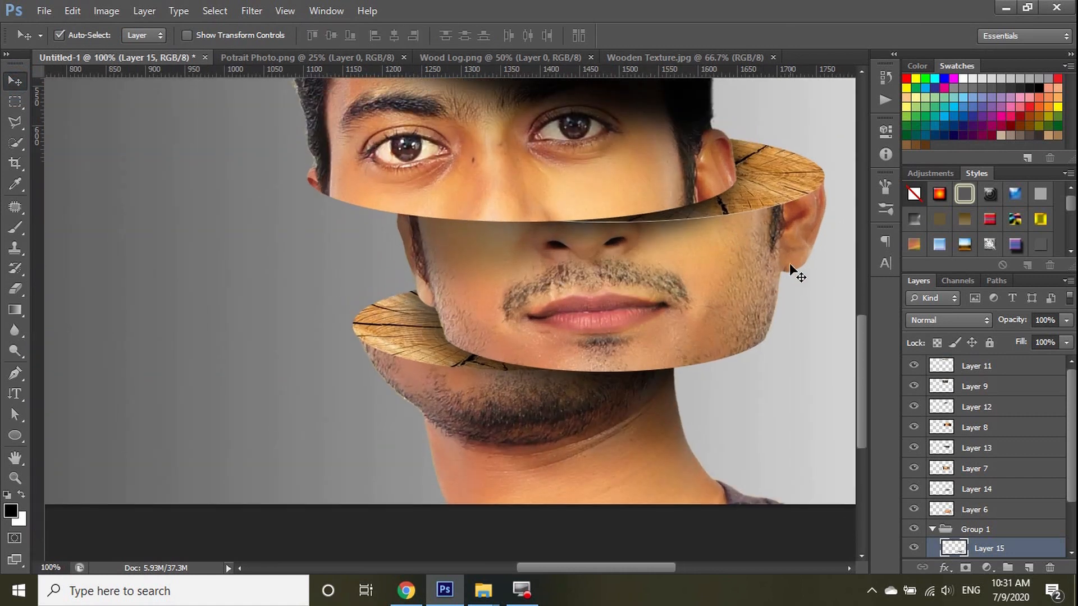
left_click(759, 247)
left_click(913, 510)
left_click(914, 510)
left_click(914, 510)
left_click(914, 489)
left_click(914, 489)
left_click(976, 491)
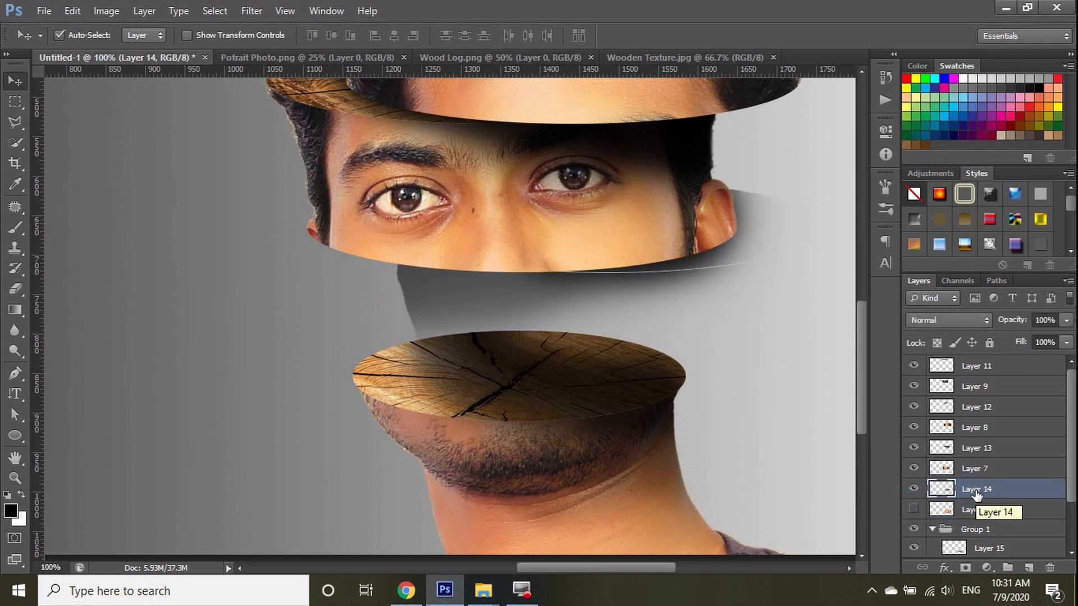
left_click(914, 510)
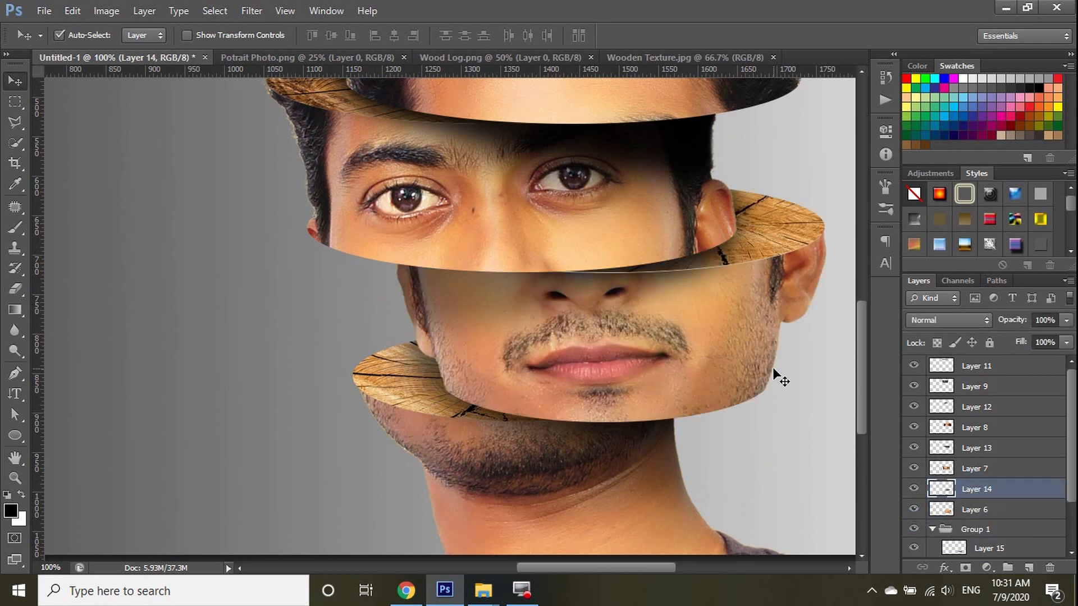
Step: Check the extent of Layer 14's shadow and compare the mouth slice with and without it
left_click(947, 492, "ctrl")
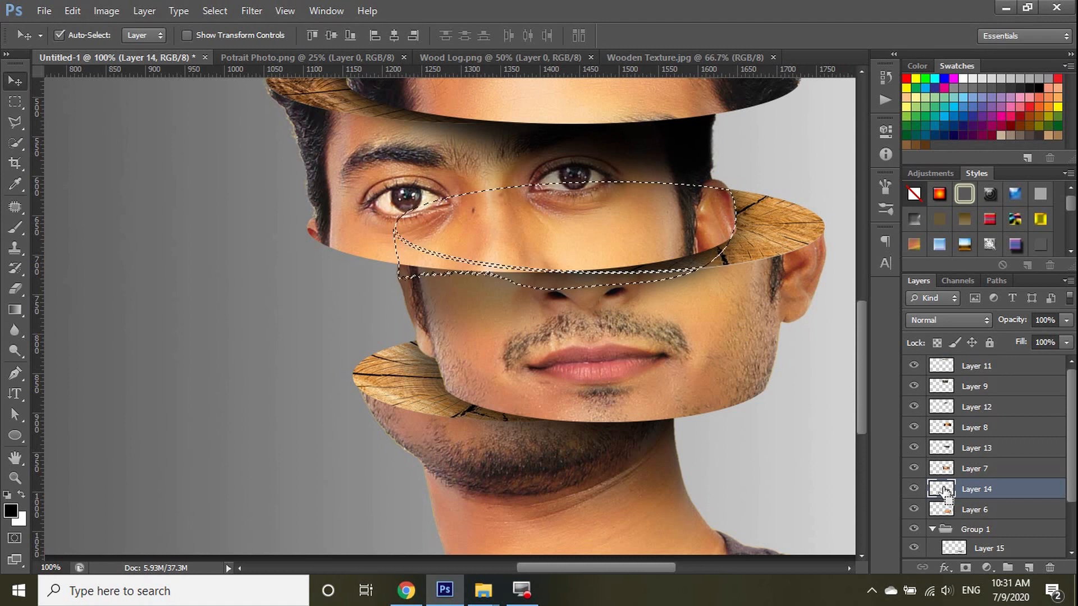
left_click(914, 489)
left_click(914, 489)
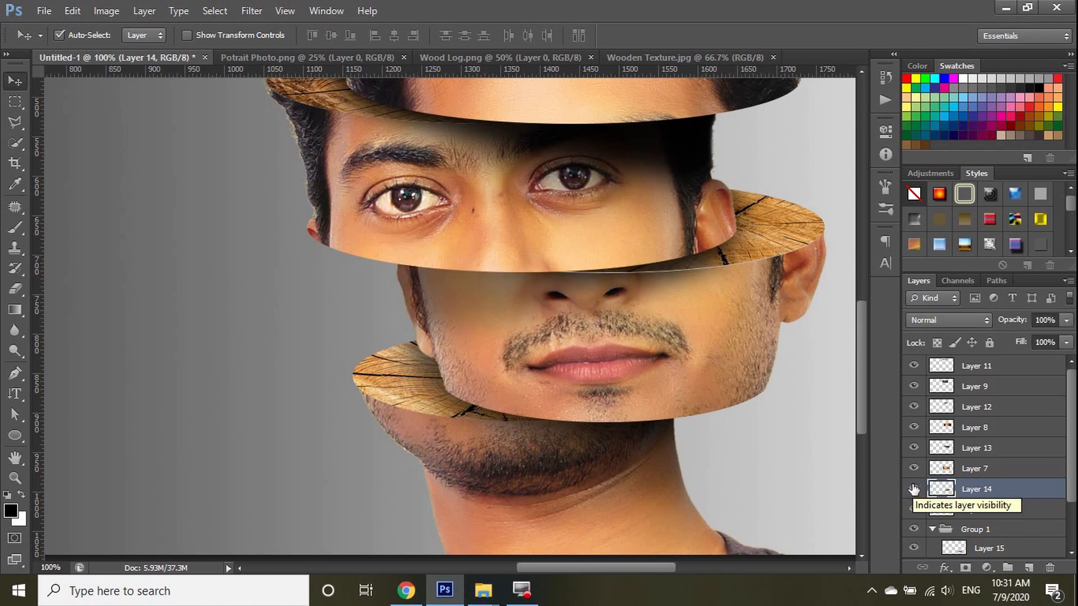
left_click(914, 489)
left_click(914, 510)
left_click(914, 509)
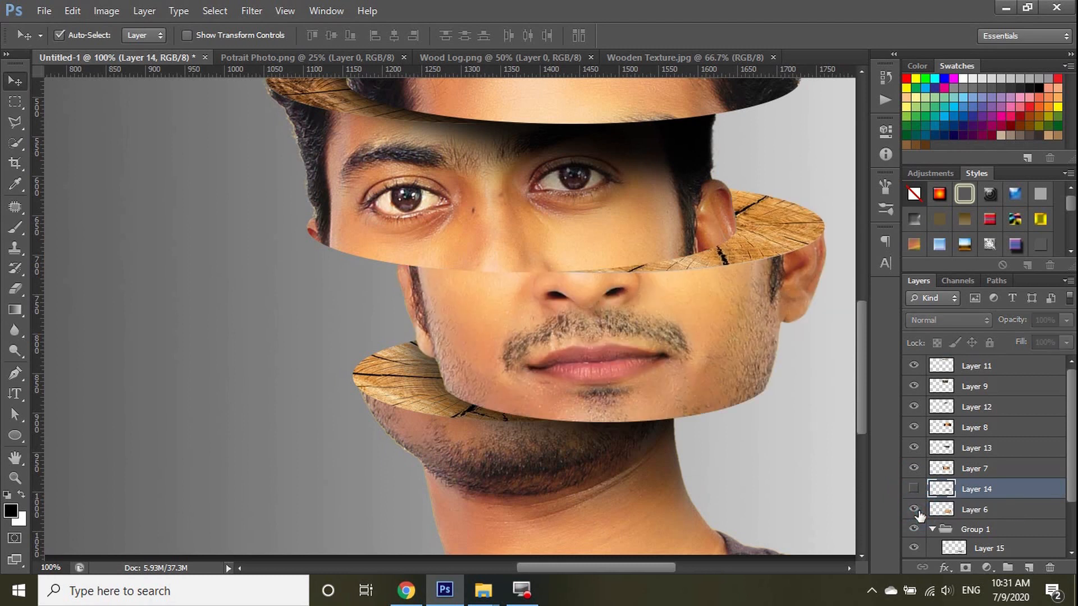
scroll(840, 375, "up", 5)
left_click(914, 489)
left_click(914, 489)
left_click(914, 489)
Step: Sample a light wood brown with the Eyedropper and add a new layer directly below Layer 6
left_click(975, 508)
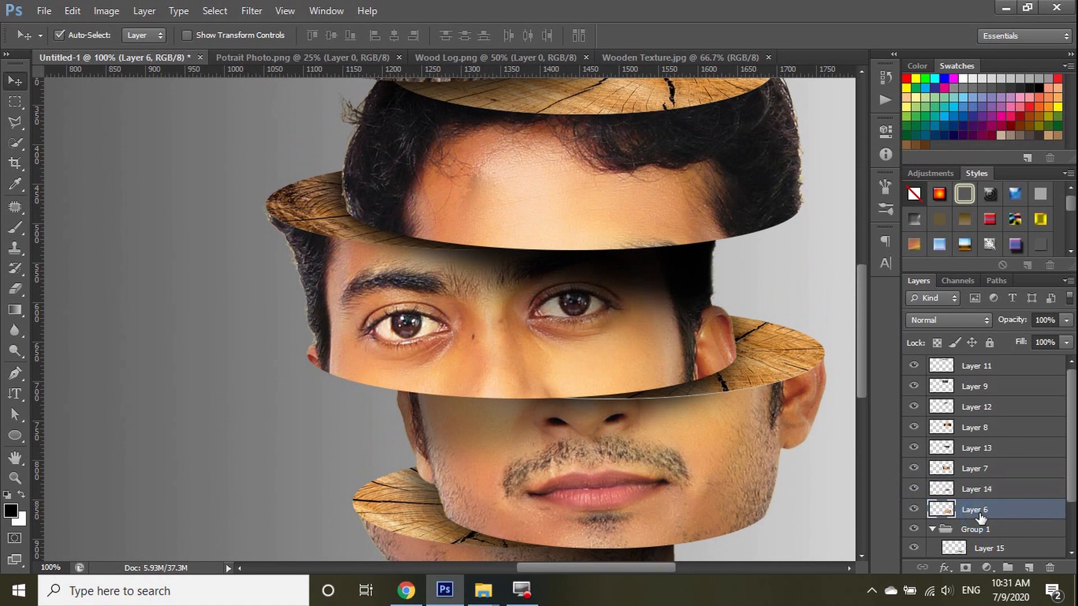
key("i")
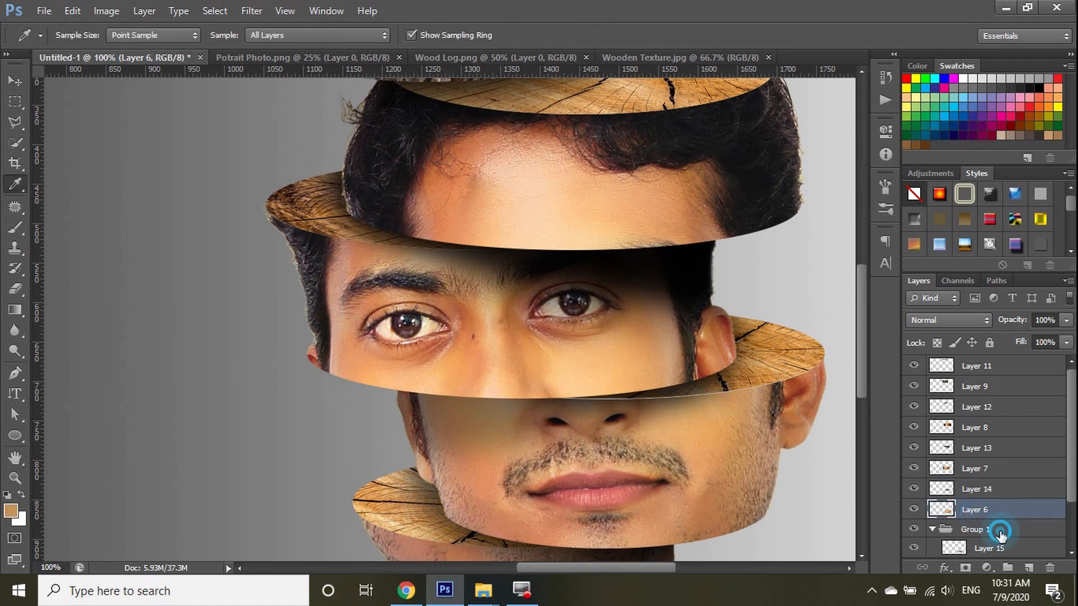
left_click(977, 529)
left_click(1029, 567)
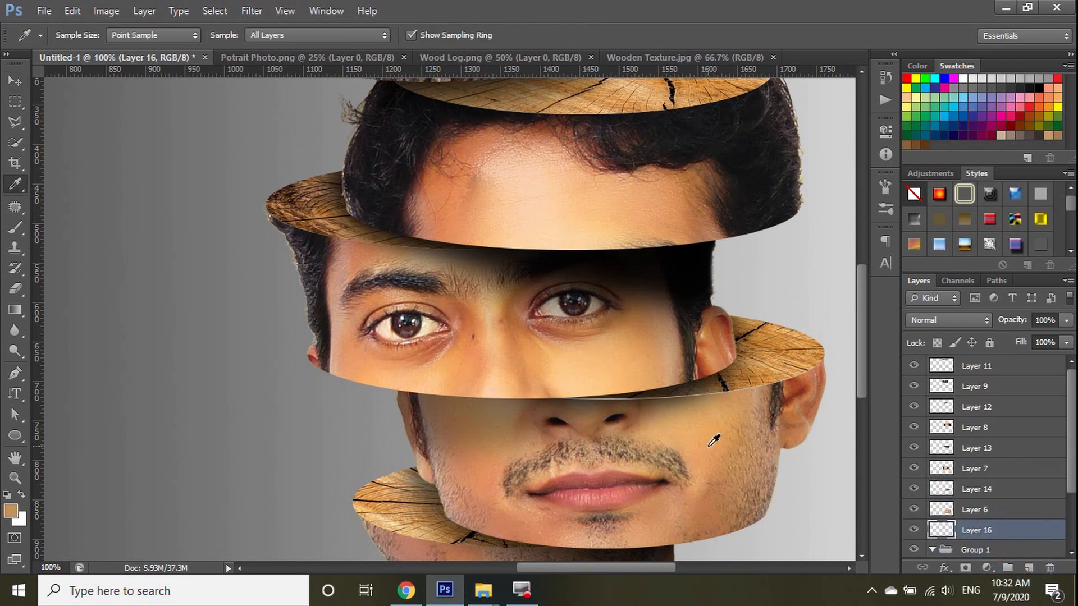
Step: Tone down the pale line on the mouth slice's rim with a 50 px brush at 26% opacity and select Layer 14
key("b")
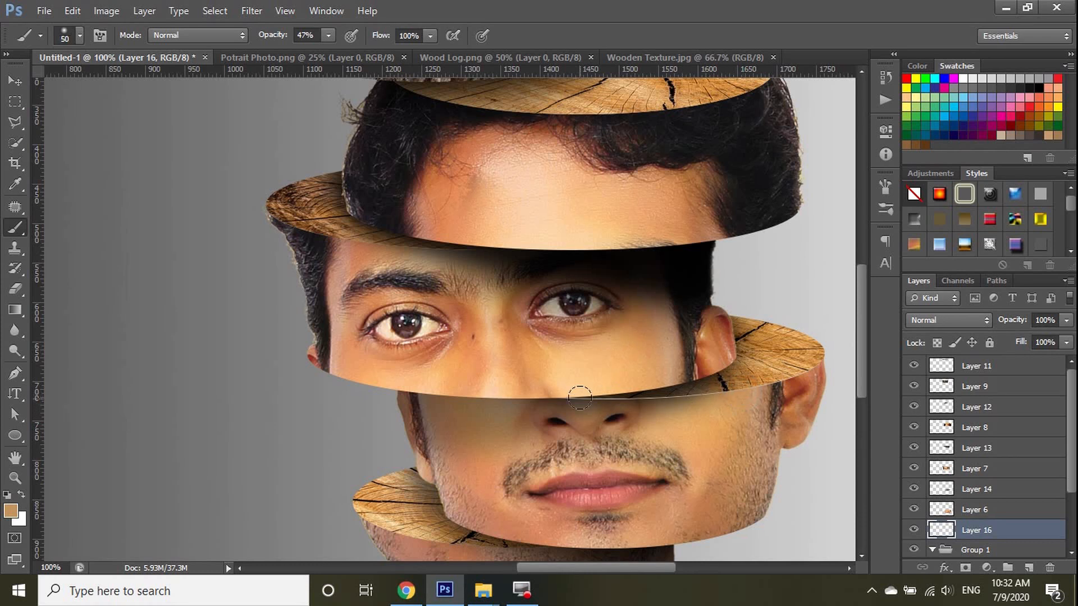
left_click_drag(329, 35, 344, 46)
left_click(982, 490)
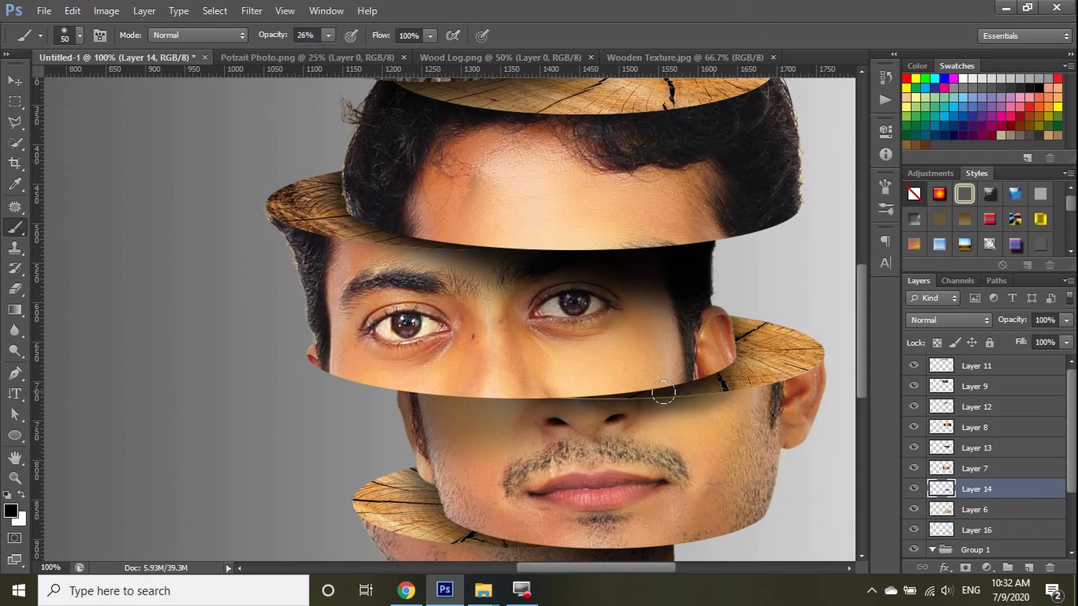
Step: Show the original portrait, Layer 1 copy, beside the sliced head
key("ctrl+minus")
key("ctrl+minus")
left_click(14, 79)
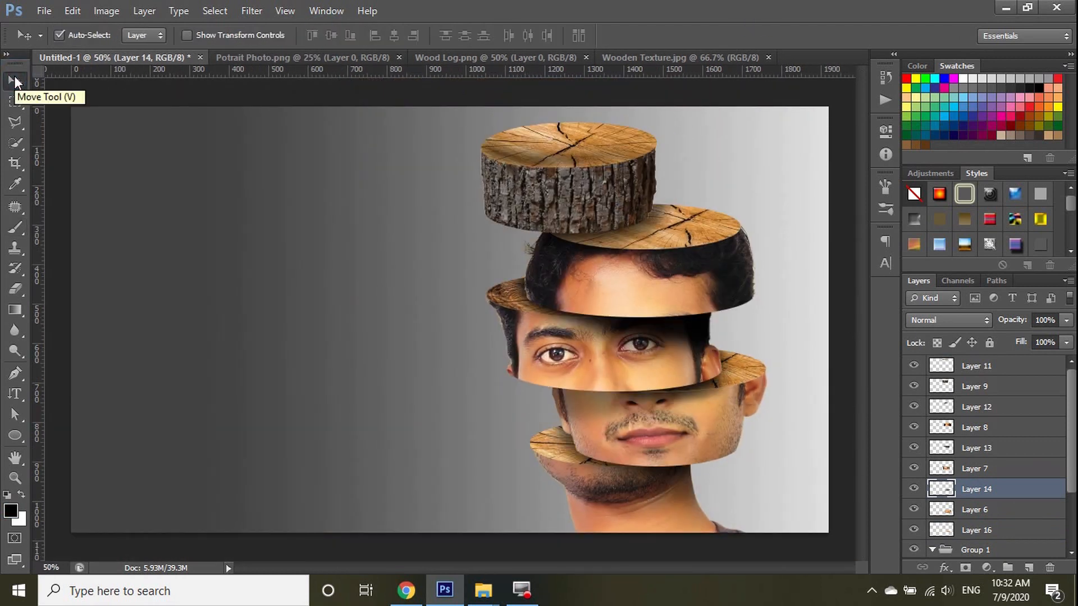
scroll(1036, 497, "down", 3)
left_click(914, 528)
left_click(914, 528)
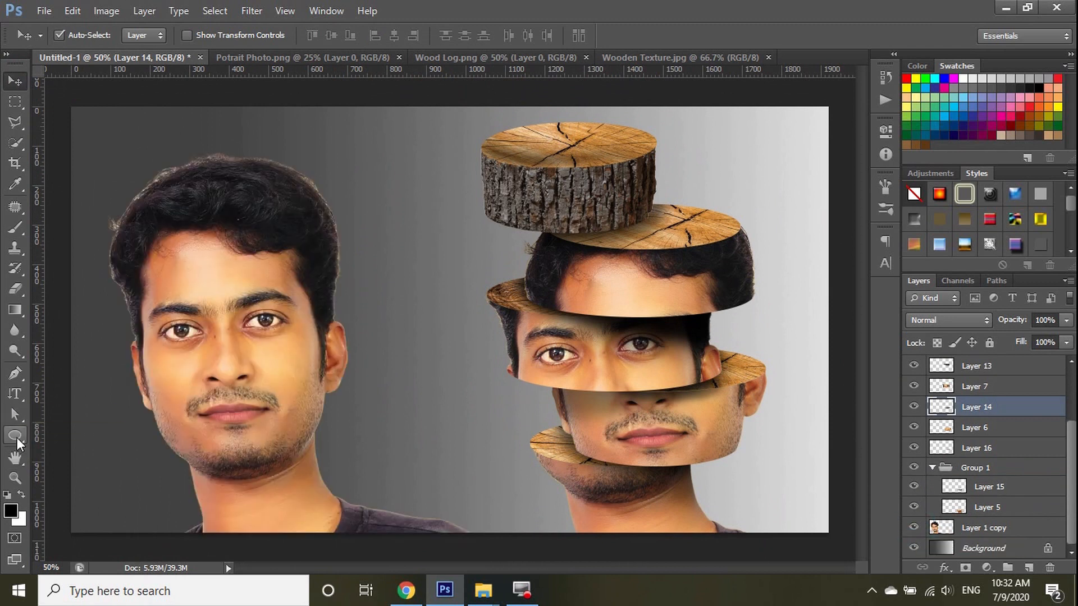
Step: Draw a black rectangle about 1018 × 1158 px over the portrait half of the canvas, directly above Layer 1 copy
right_click(15, 436)
left_click(56, 434)
left_click(994, 528)
left_click_drag(55, 99, 460, 555)
Step: Set the black rectangle to Soft Light blending at 65% opacity
left_click(949, 320)
left_click(927, 210)
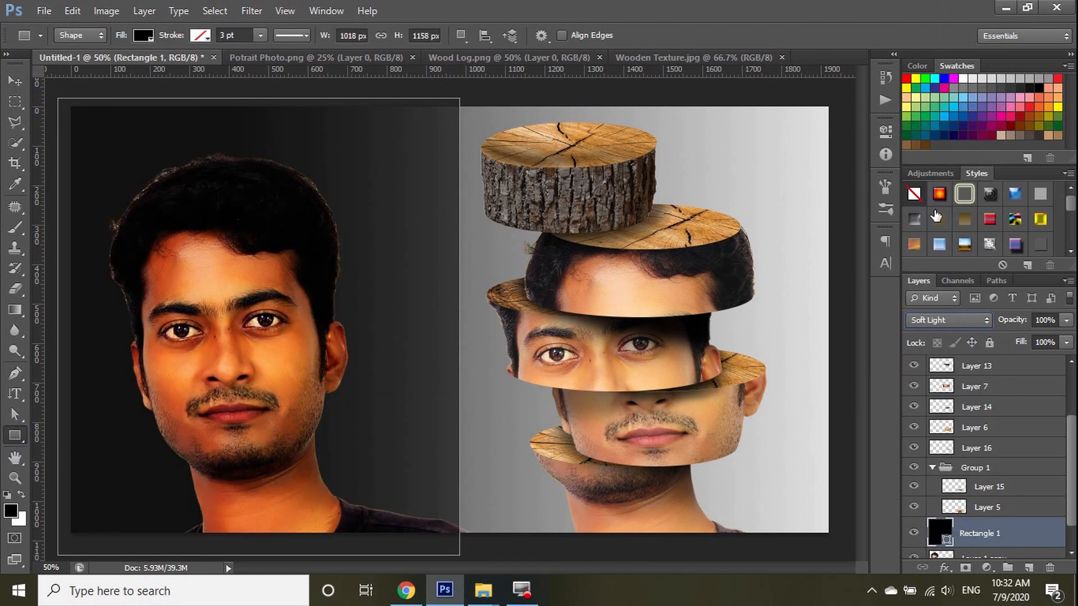
left_click(1066, 320)
left_click(1038, 339)
left_click(78, 140)
Step: Select the log and head slices together, nudge them slightly right away from the dark half, and group their layers
key("v")
key("ctrl+minus")
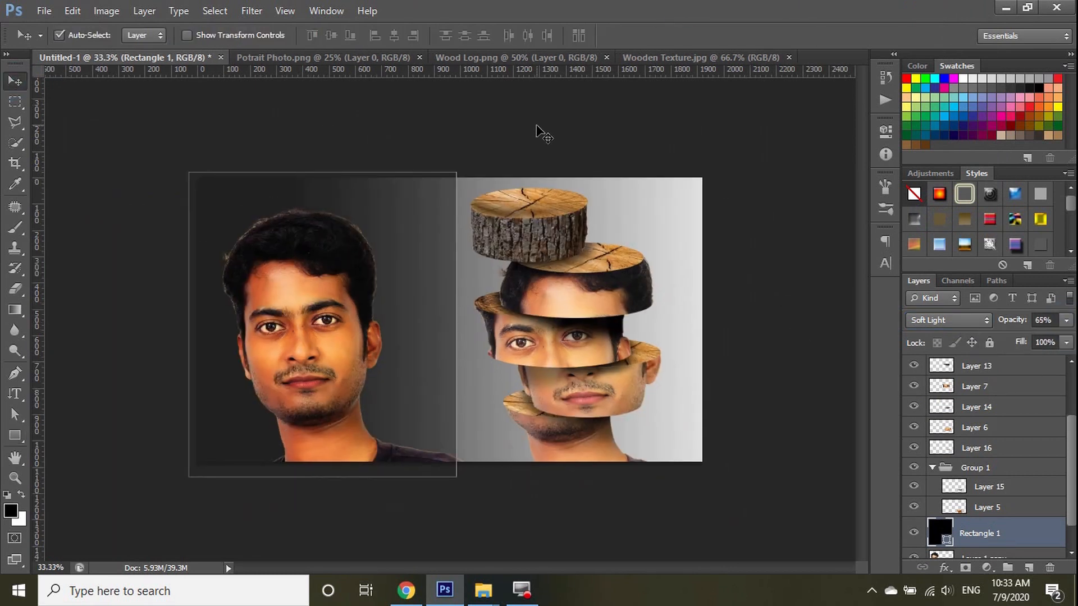
left_click_drag(542, 133, 734, 435)
key("shift+Right")
key("shift+Right")
key("shift+Right")
key("shift+Right")
key("shift+Right")
key("ctrl+g")
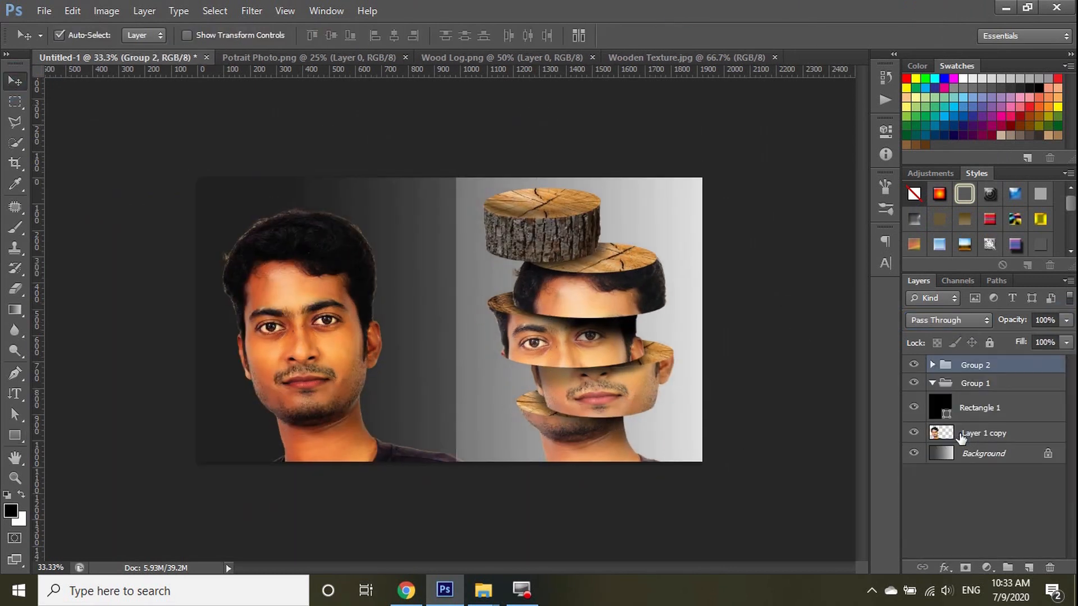
Step: Nudge the Layer 1 copy portrait slightly down and to the right
left_click(986, 434)
key("shift+Down")
key("shift+Down")
key("shift+Down")
key("shift+Right")
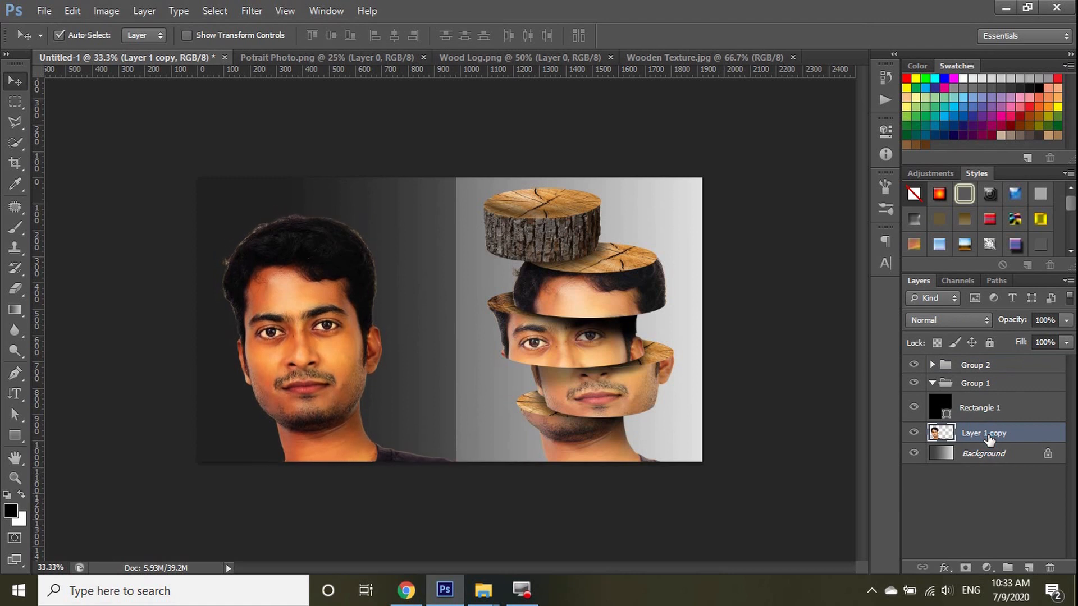
Step: Add the vertical text "SLICE HEAD" in Impact beside the portrait at a size of 202 px
left_click(15, 394)
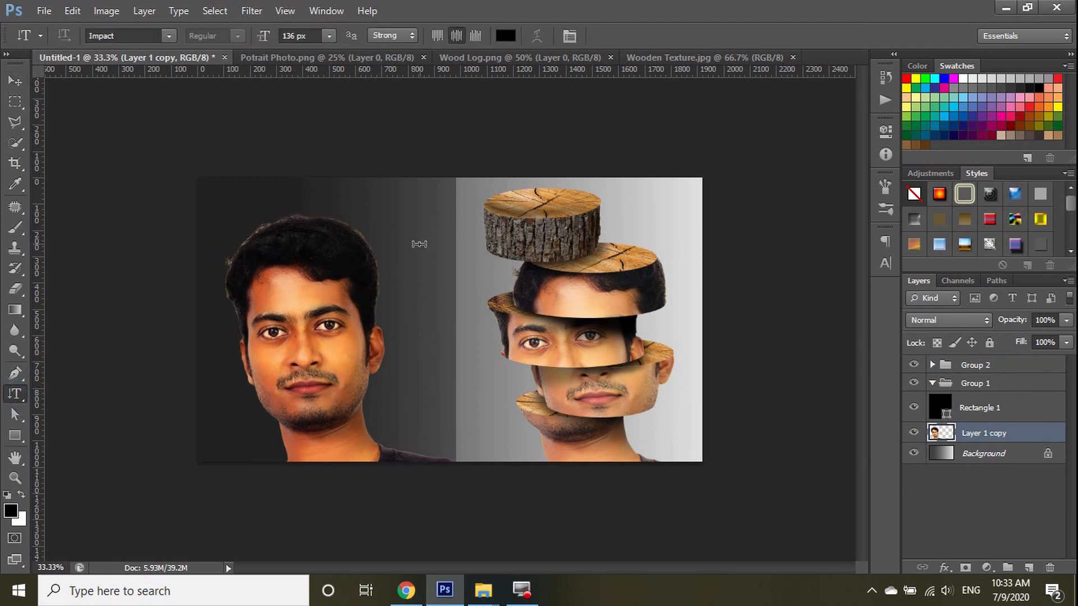
left_click(416, 235)
type("SLICE HEAD")
key("ctrl+a")
left_click_drag(262, 38, 313, 28)
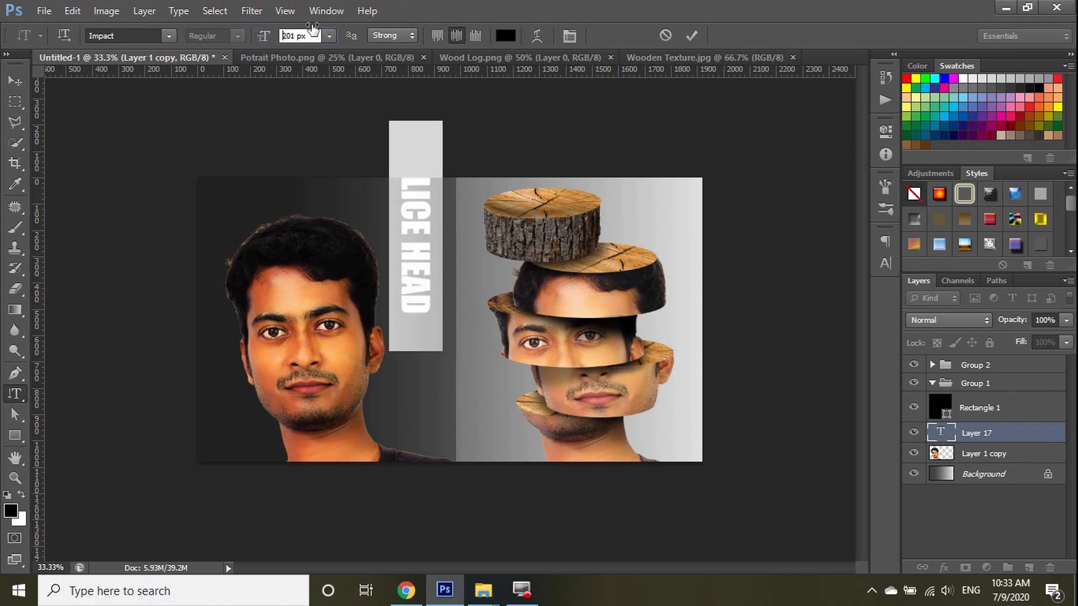
left_click(15, 80)
Step: Centre the SLICE HEAD text on the canvas and nudge it left into the dark half between the portrait and the slices
key("ctrl+a")
left_click(395, 35)
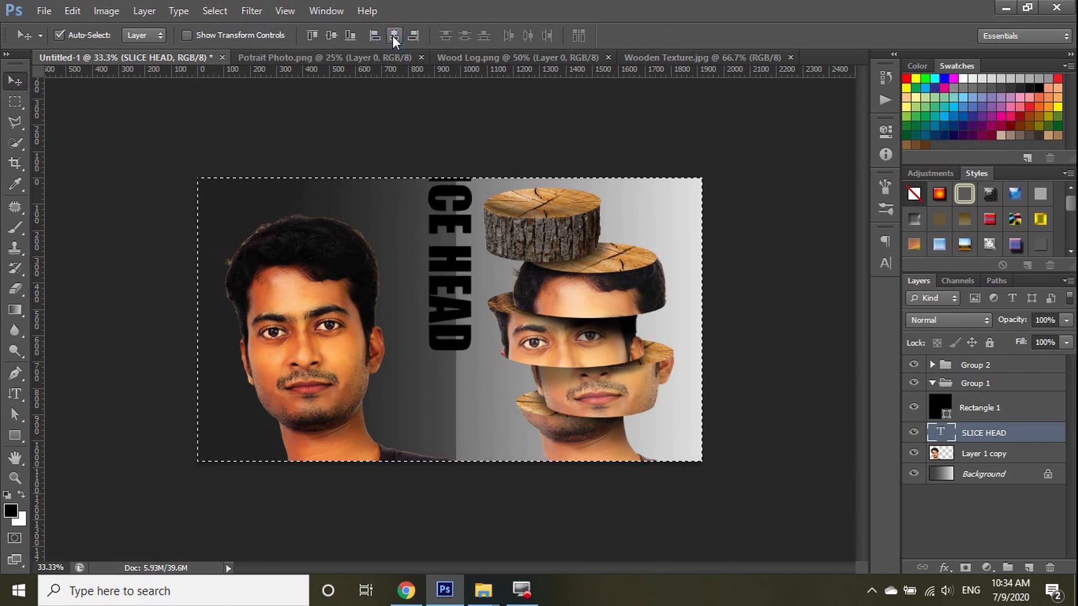
left_click(331, 36)
key("ctrl+d")
key("shift+Left")
key("shift+Left")
key("shift+Left")
key("shift+Left")
key("shift+Left")
key("shift+Left")
key("shift+Left")
key("shift+Left")
key("shift+Left")
key("shift+Left")
key("shift+Left")
key("shift+Left")
key("shift+Left")
key("shift+Left")
key("shift+Left")
Step: Set the SLICE HEAD text colour to the light blue swatch #00bff3, comparing it with other swatches
left_click(884, 264)
left_click(841, 331)
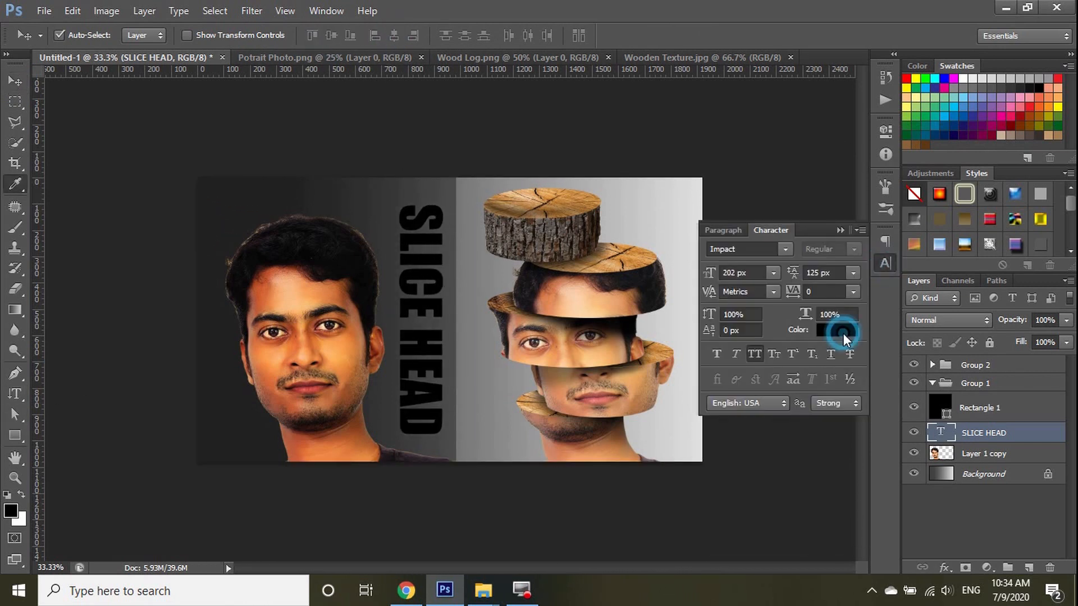
left_click(954, 107)
left_click(853, 167)
left_click(836, 331)
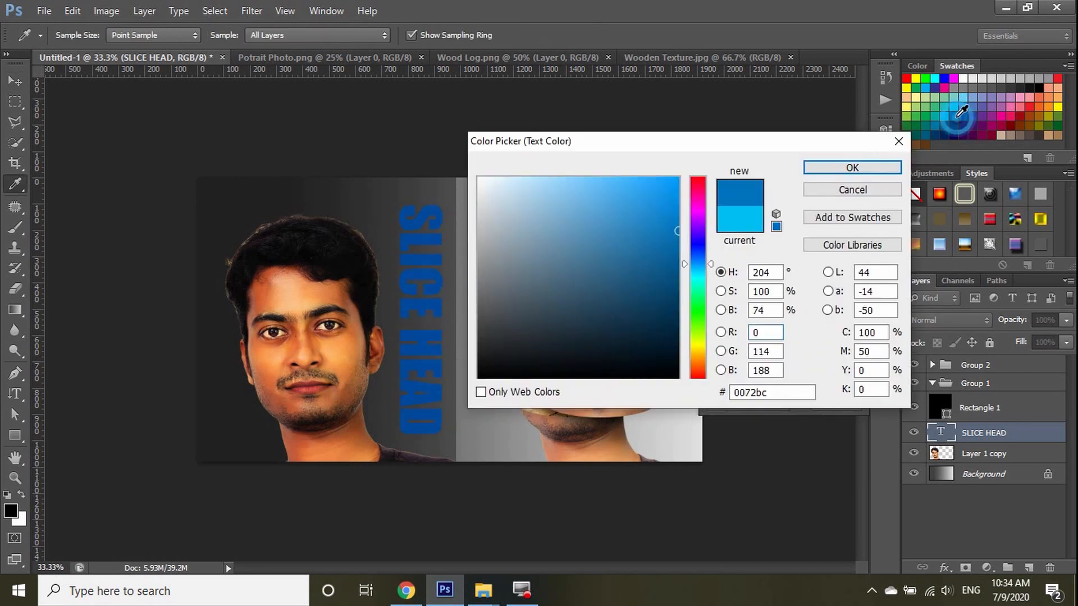
left_click(1058, 100)
left_click(956, 109)
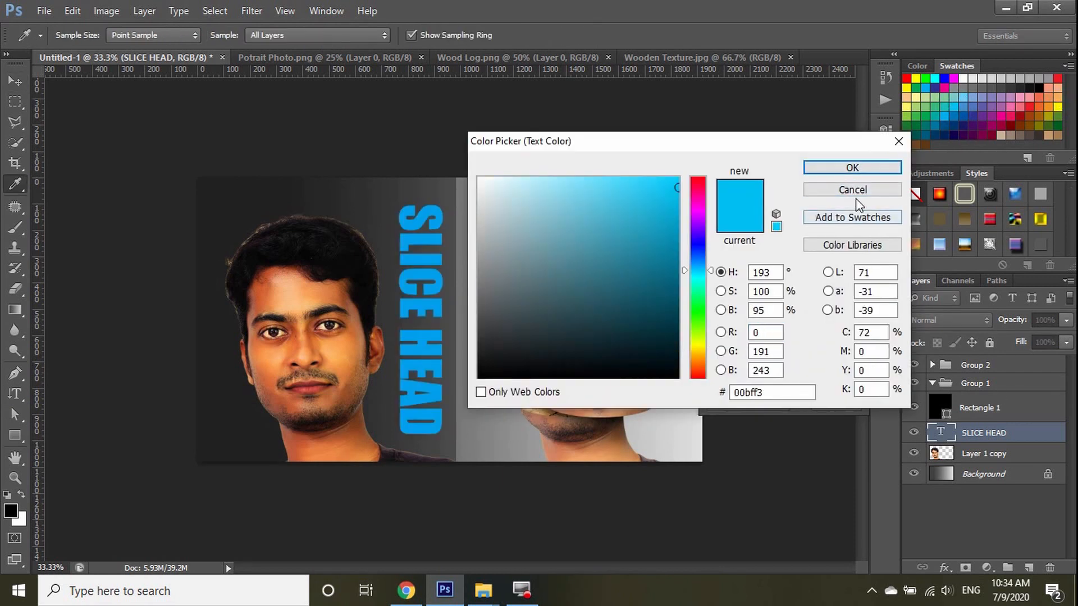
left_click(853, 168)
left_click(842, 225)
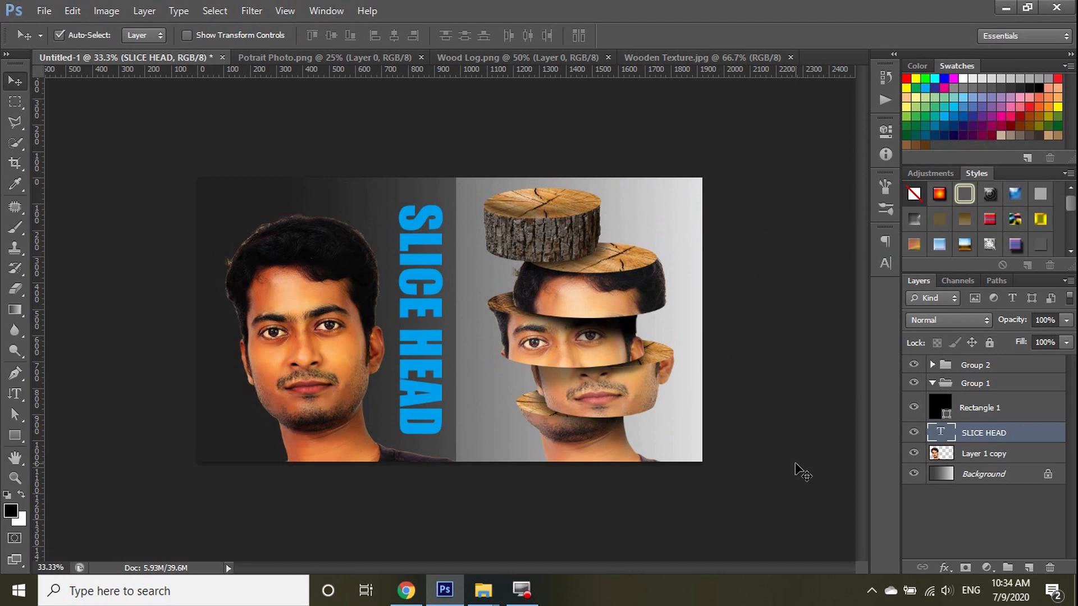